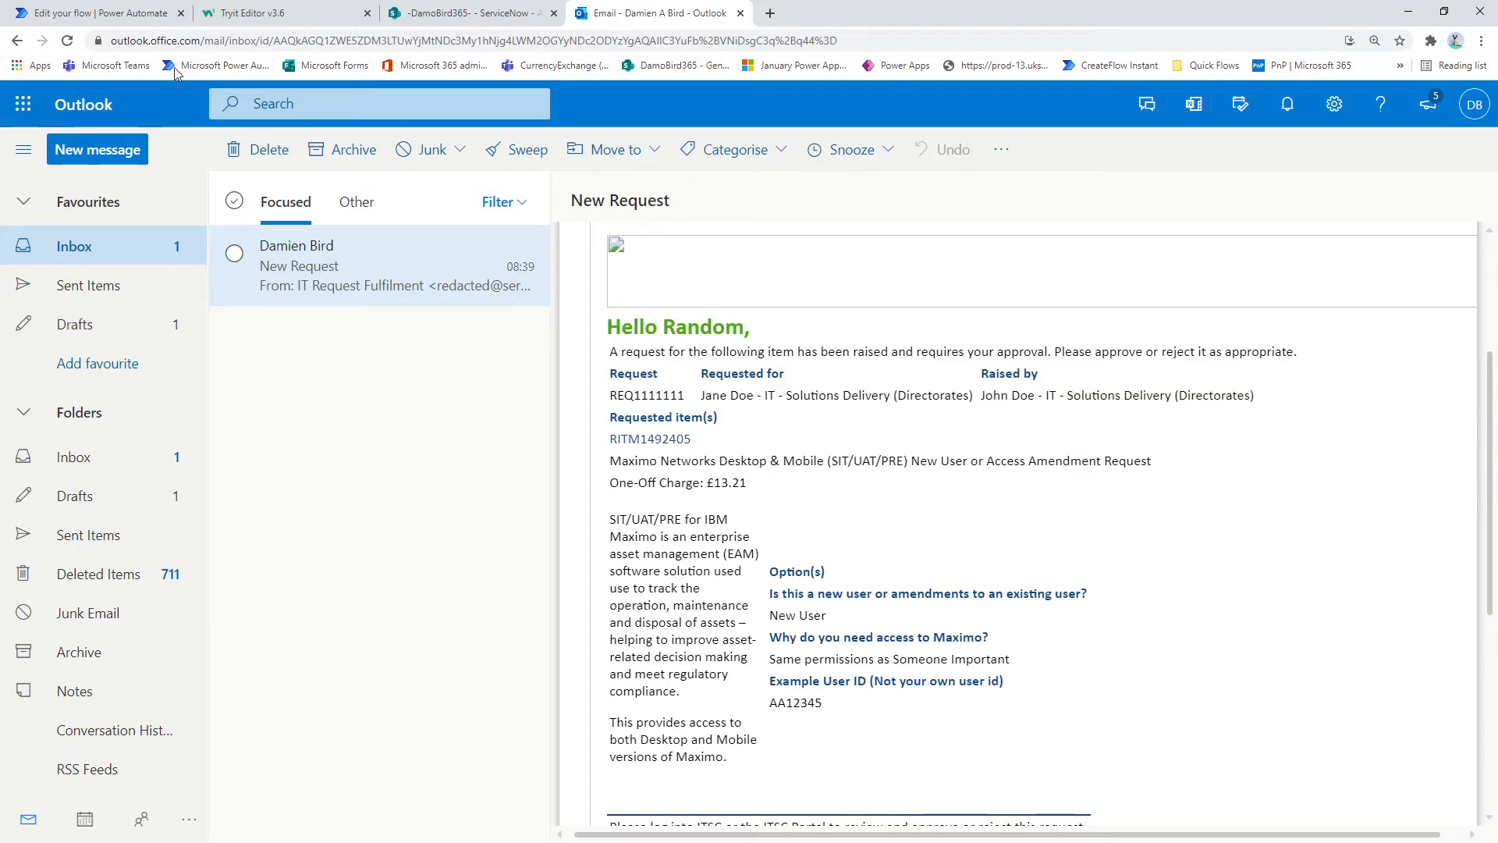
# Step: Switch to the Power Automate flow and examine the StartTable, EndofTable and FirstTable expressions inside the HTML Cleanse scope
pyautogui.click(100, 13)
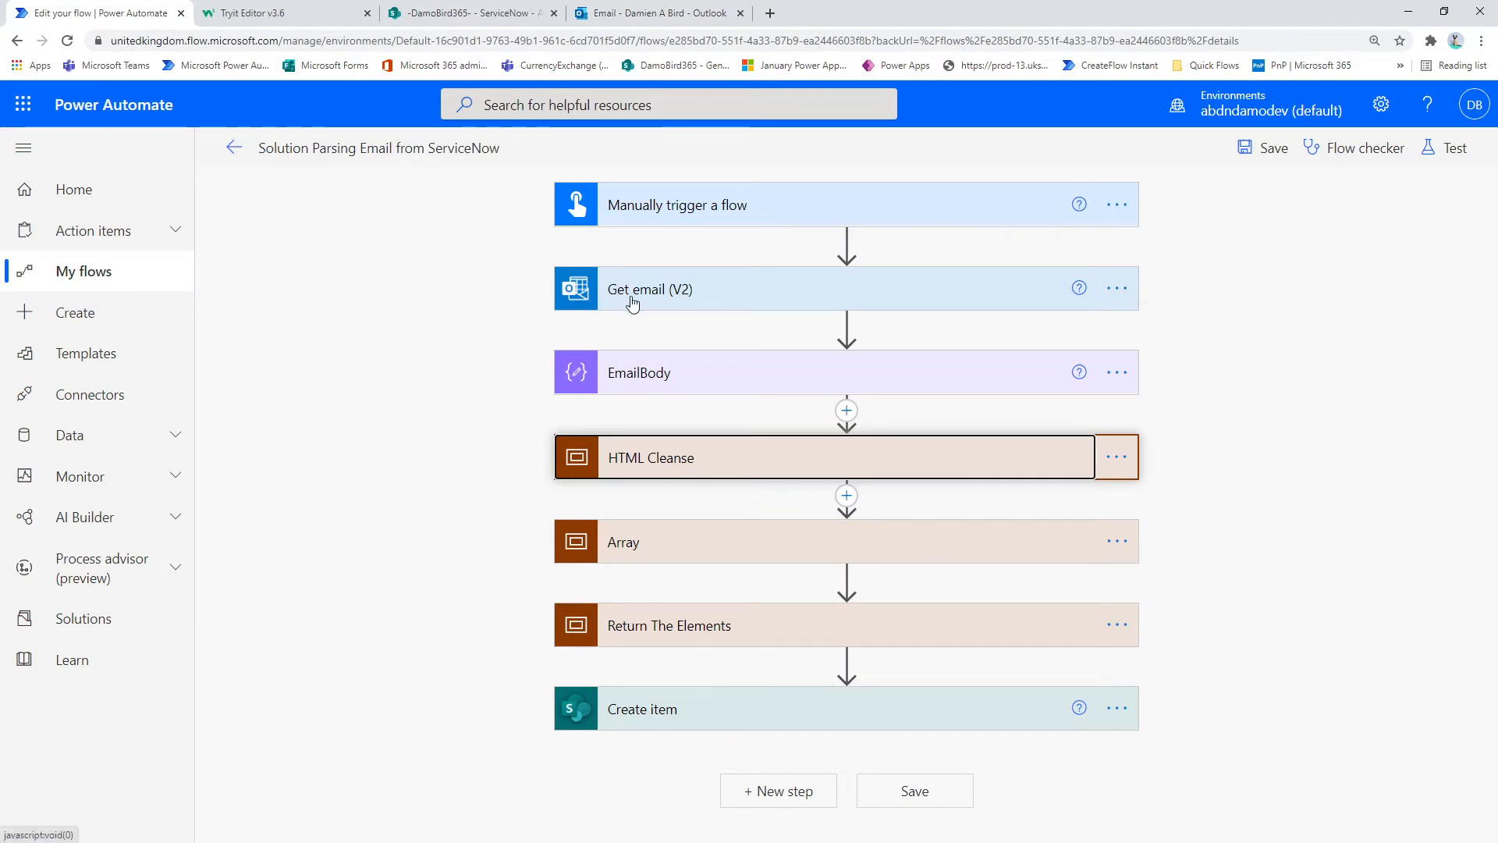
pyautogui.click(665, 463)
pyautogui.scroll(-2, 665, 463)
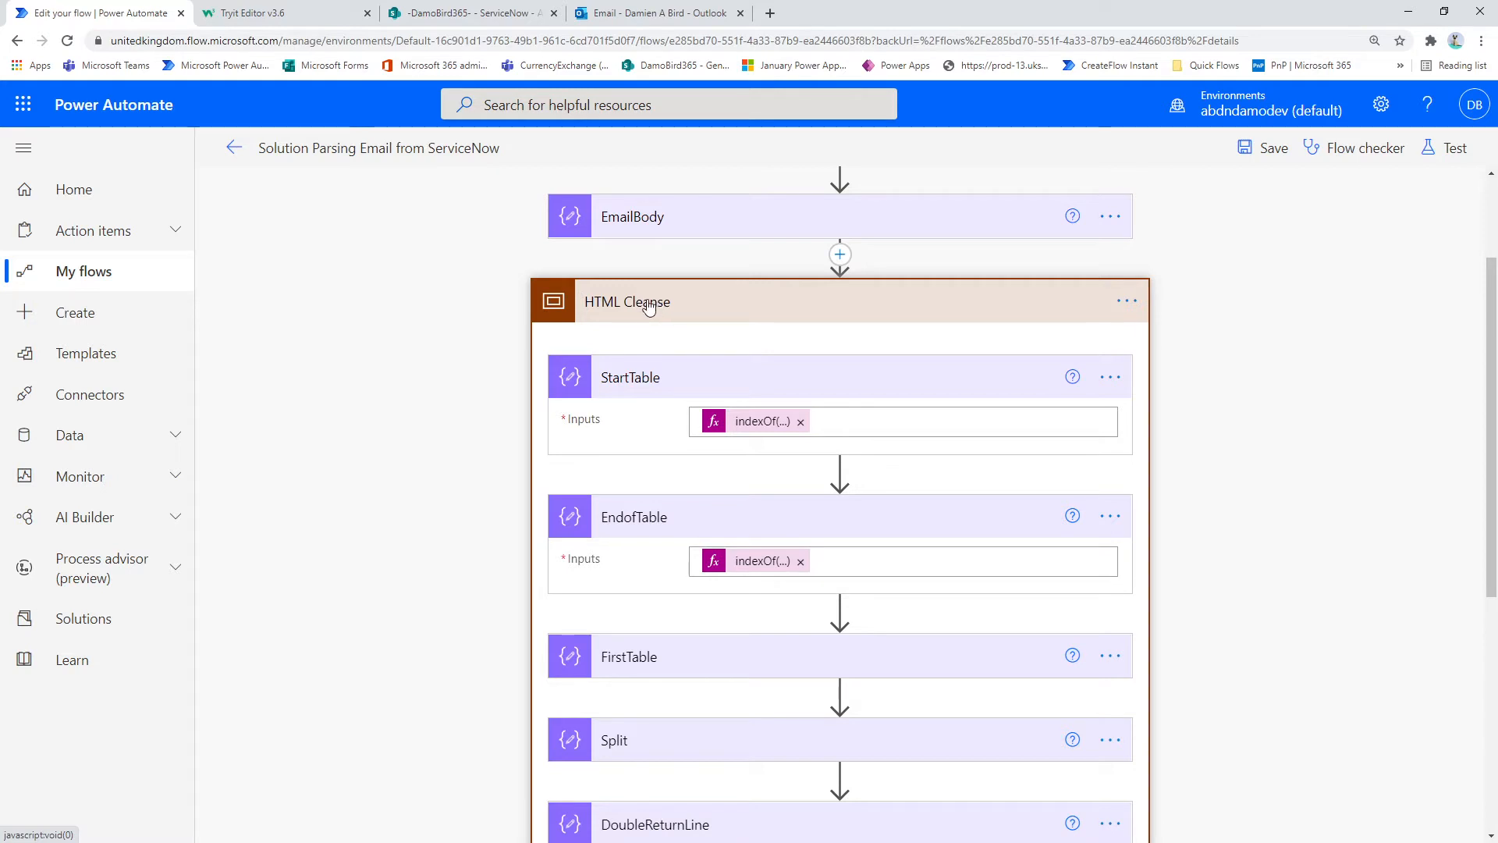
pyautogui.scroll(-1, 648, 306)
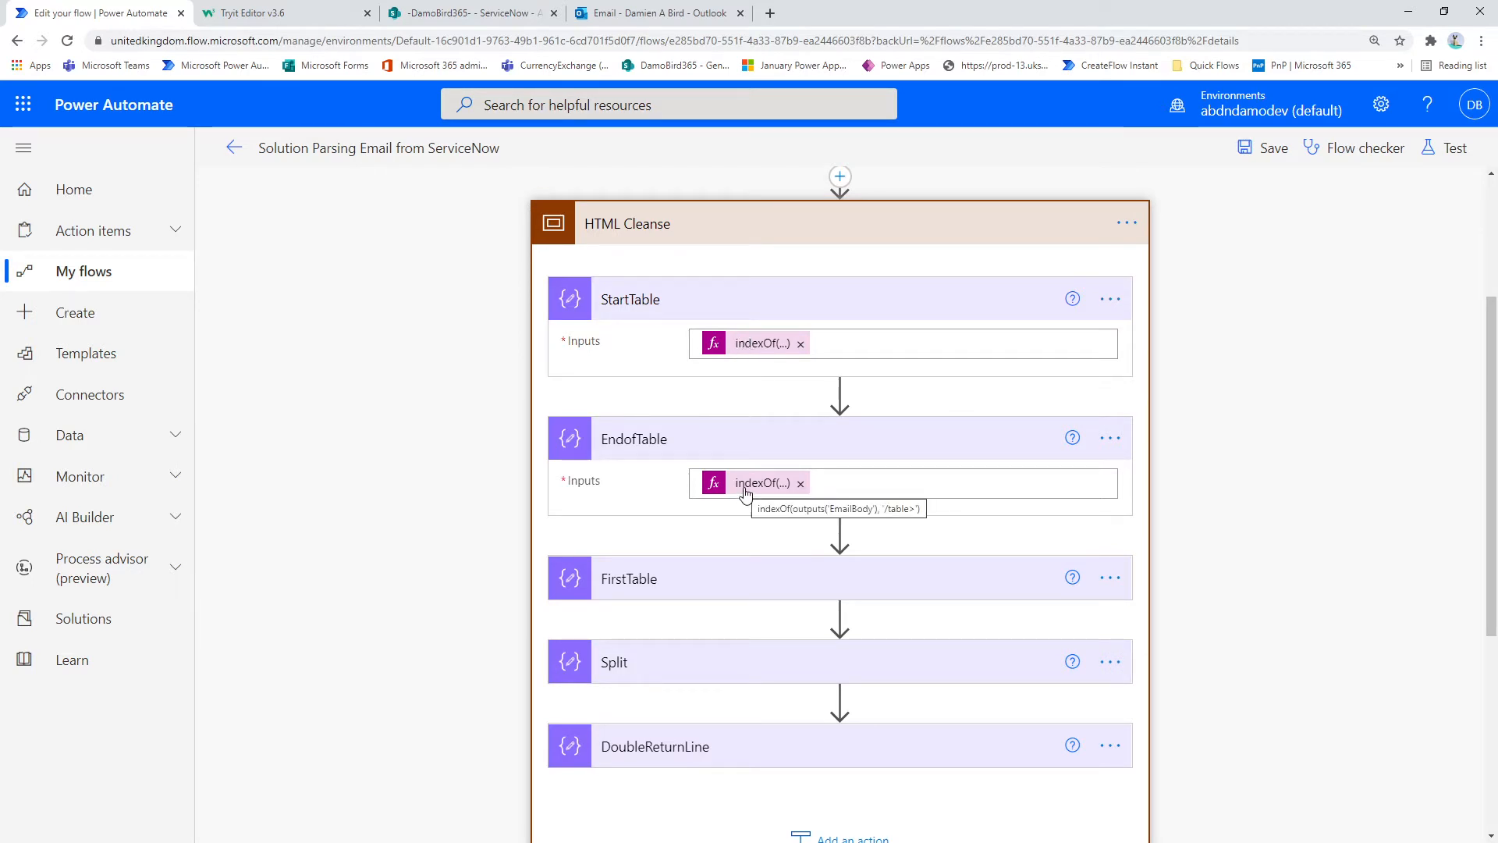
pyautogui.click(680, 589)
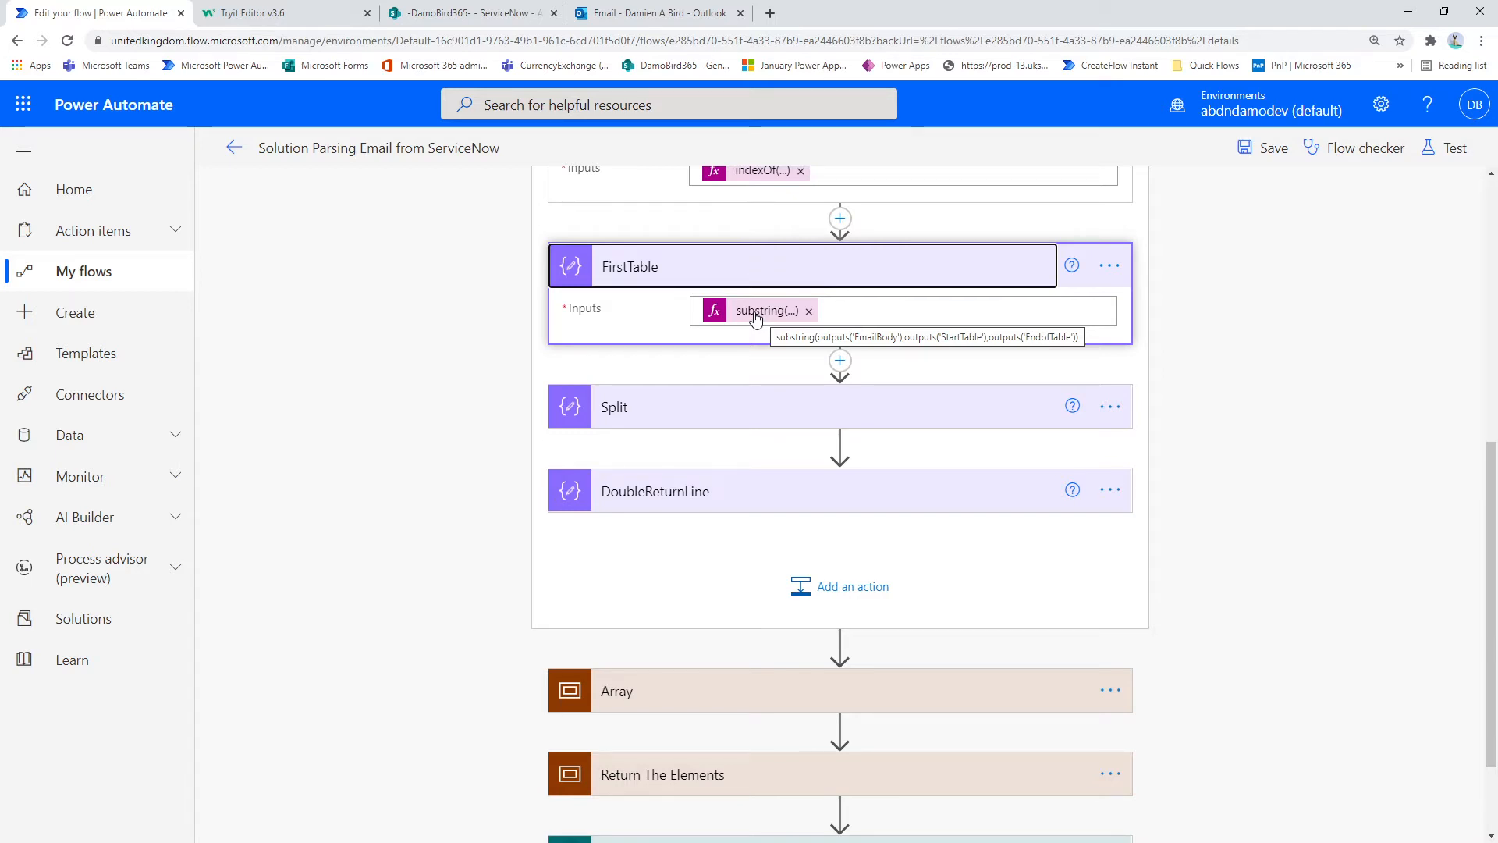
pyautogui.scroll(2, 745, 312)
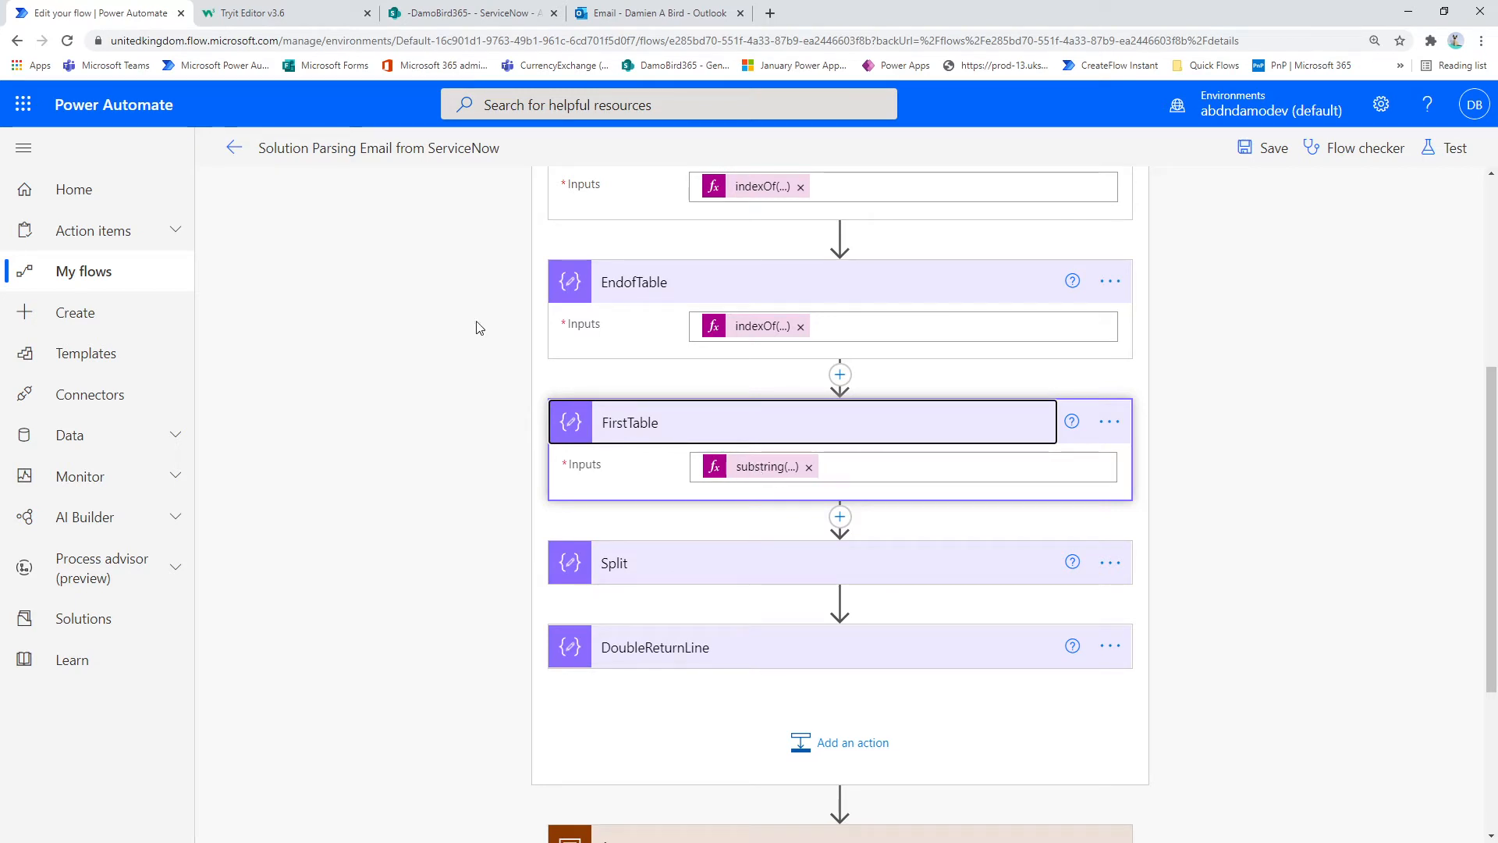
# Step: Switch to the W3Schools Tryit Editor and search the email's HTML source for "<table" and for "<tr>" row tags
pyautogui.click(266, 14)
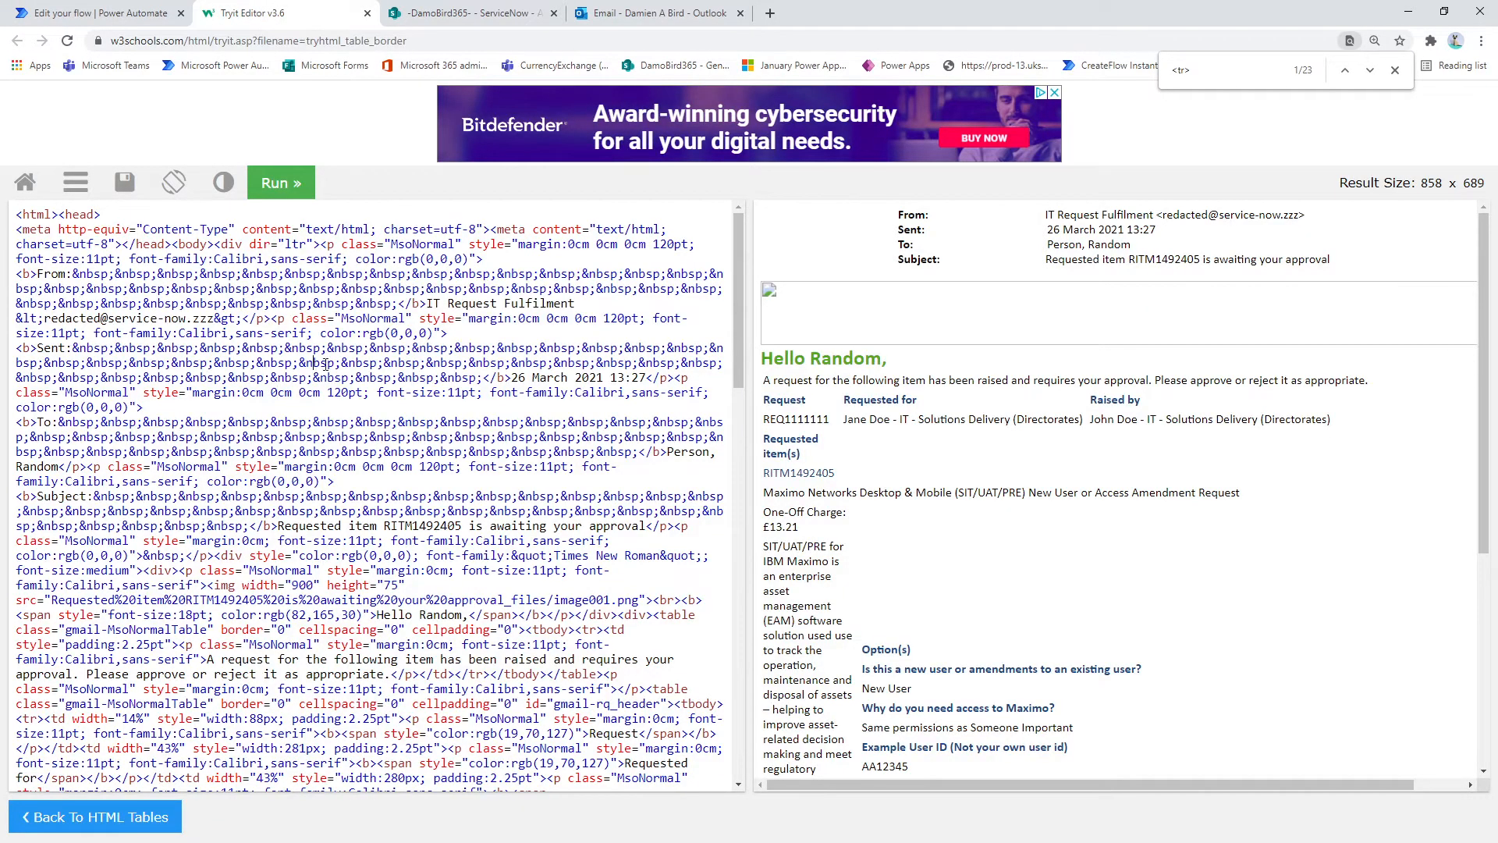
pyautogui.hotkey('ctrl', 'f')
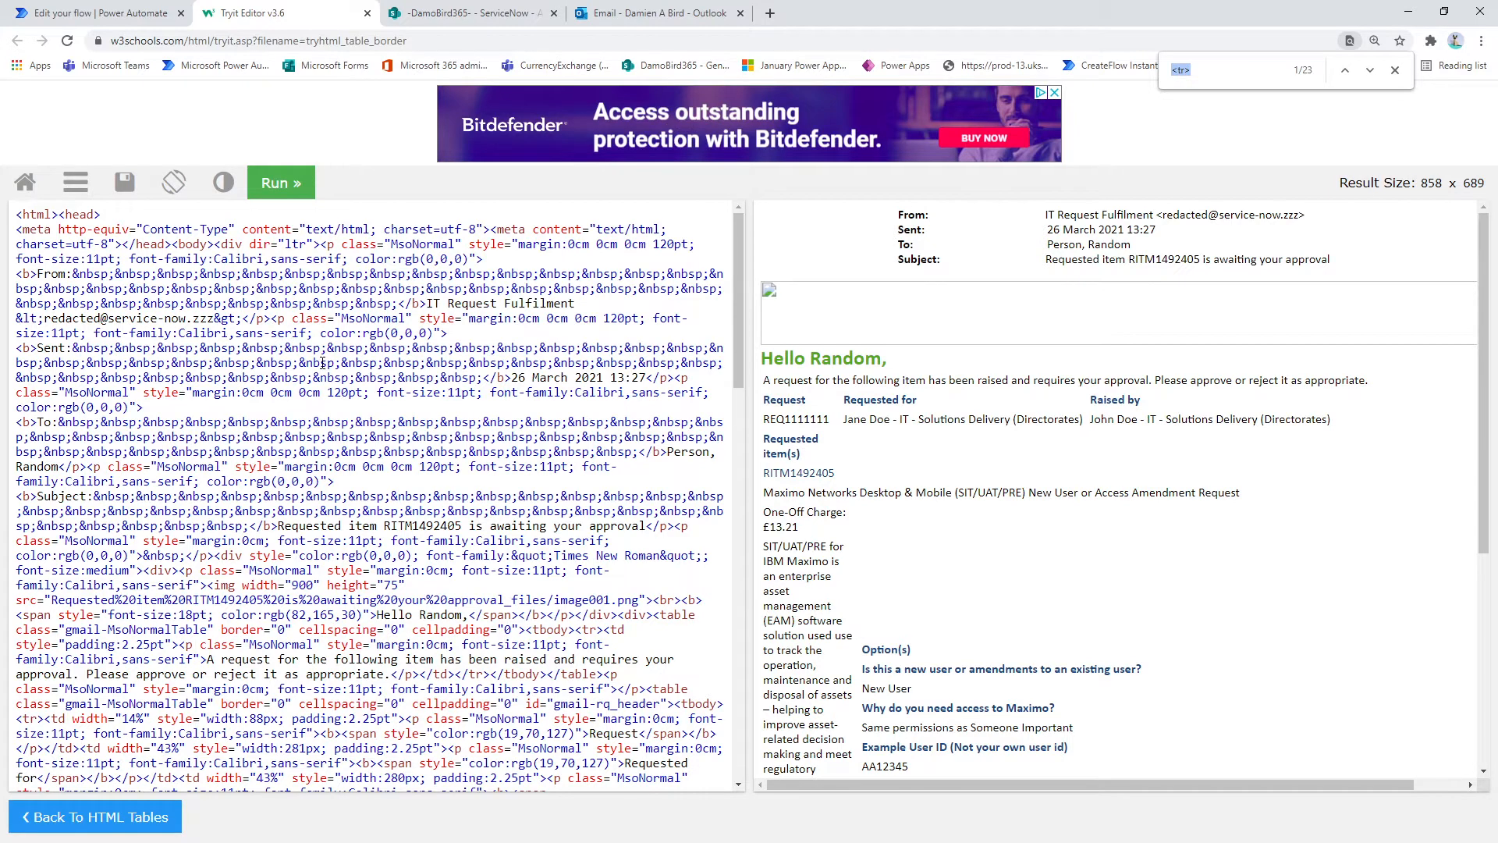
pyautogui.write('<table')
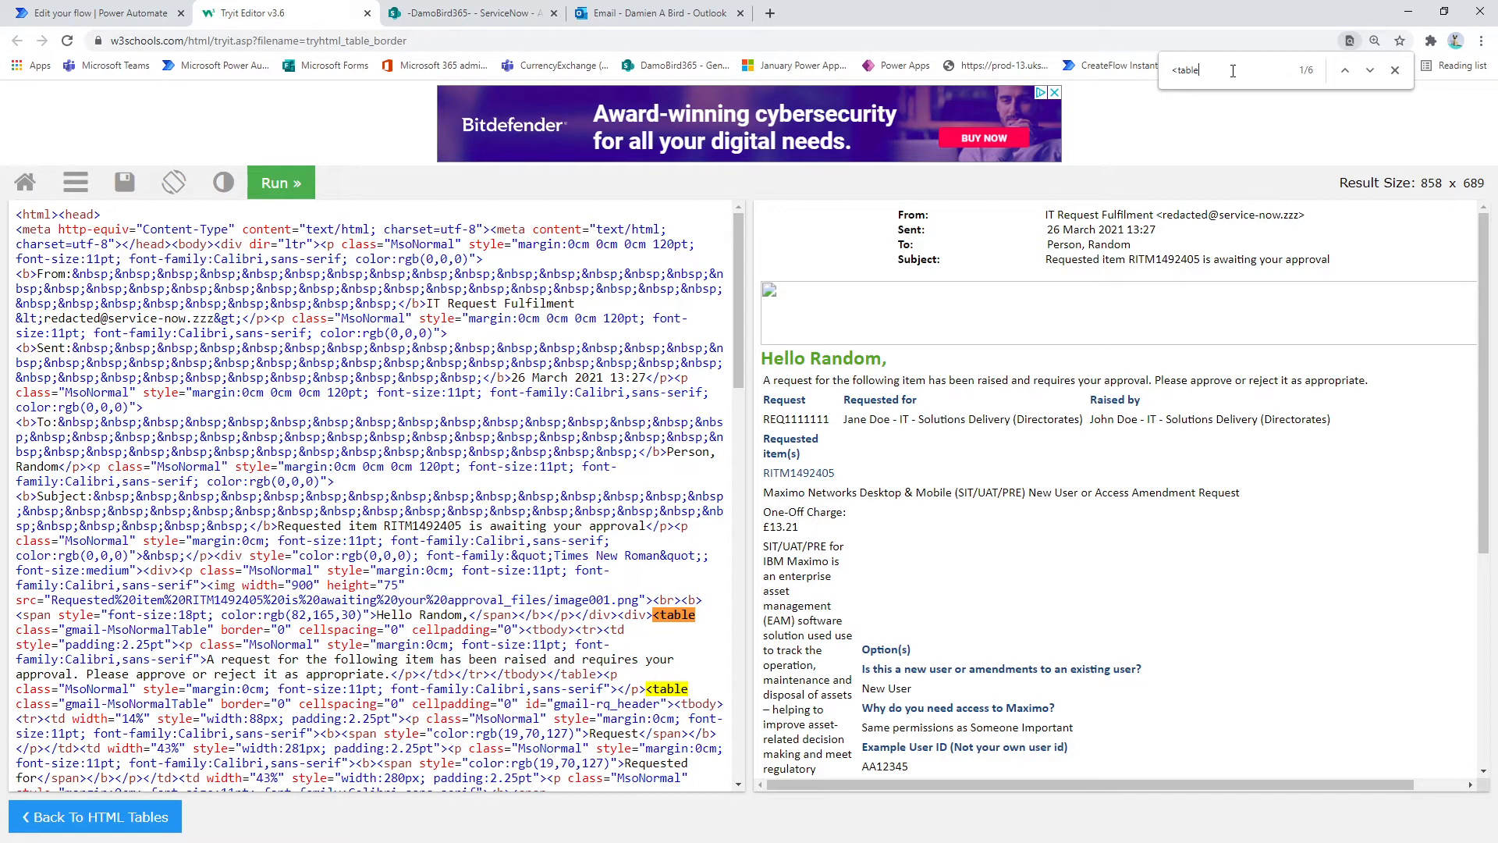
pyautogui.moveTo(1233, 71); pyautogui.dragTo(1023, 79)
pyautogui.write('<tr>')
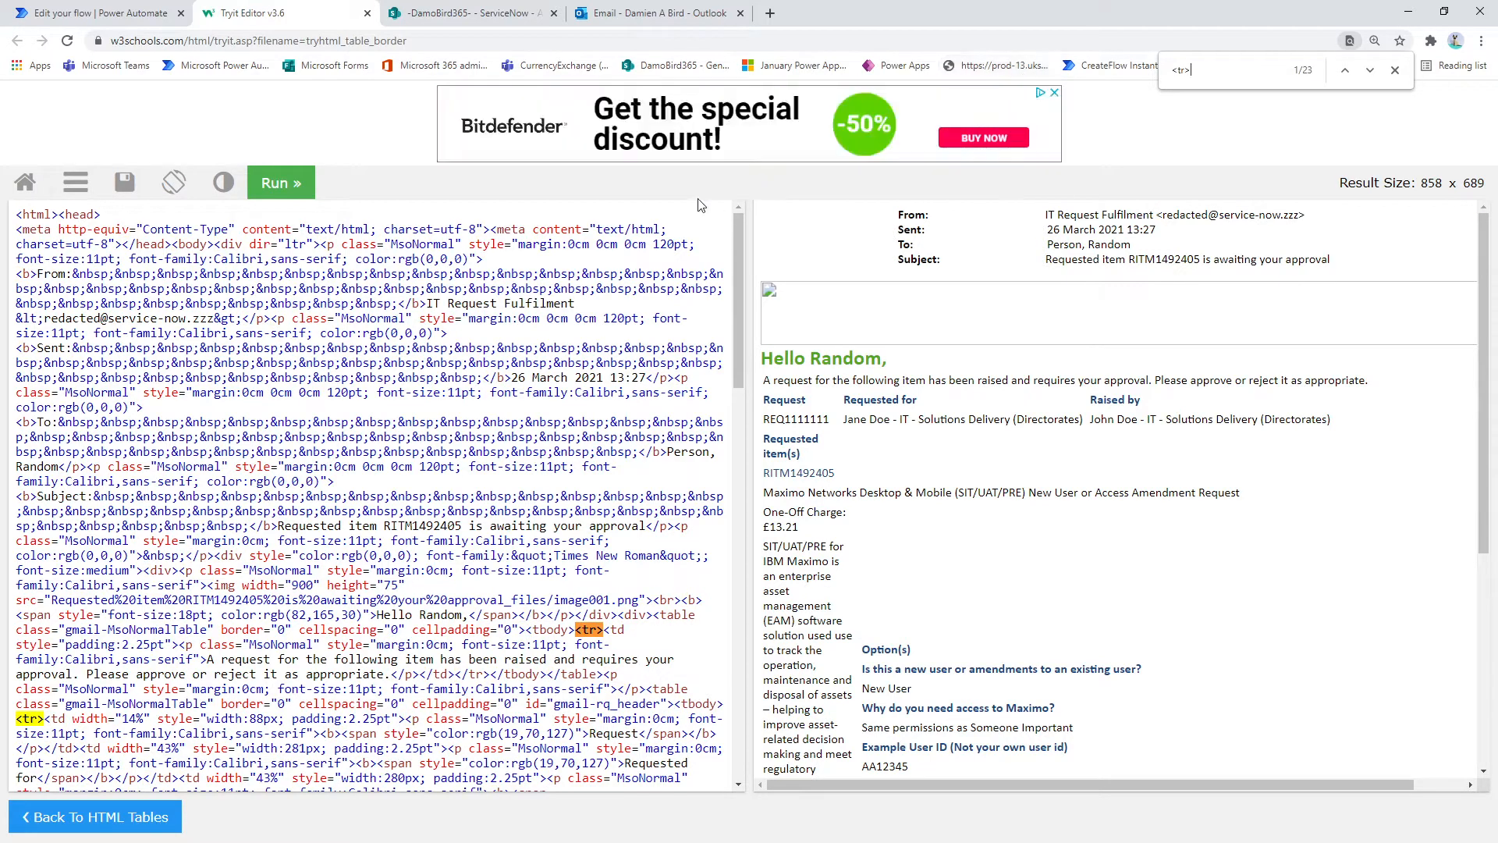
pyautogui.scroll(-1, 70, 707)
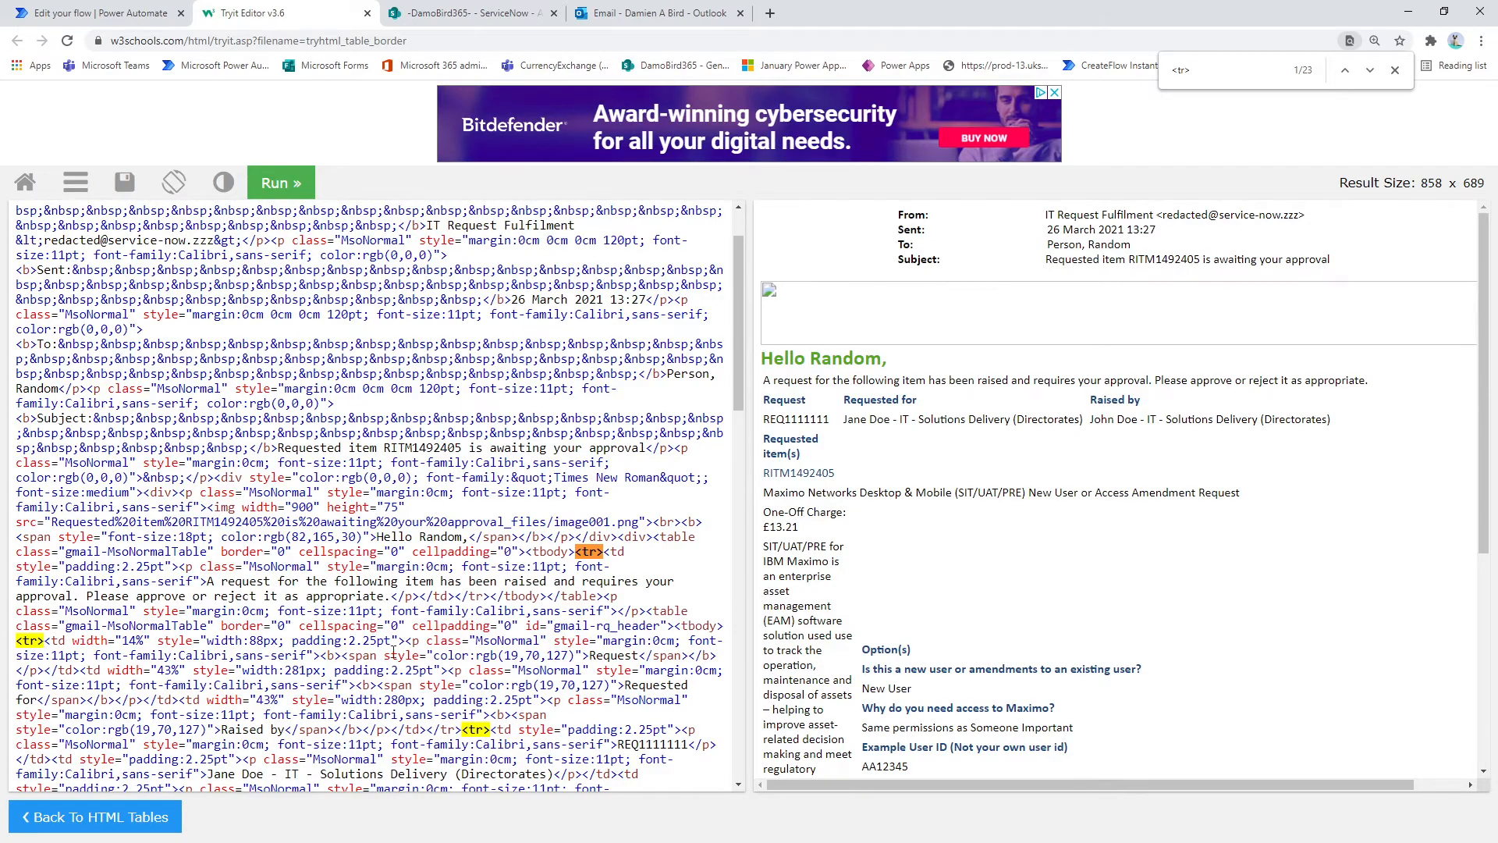
pyautogui.scroll(-5, 394, 652)
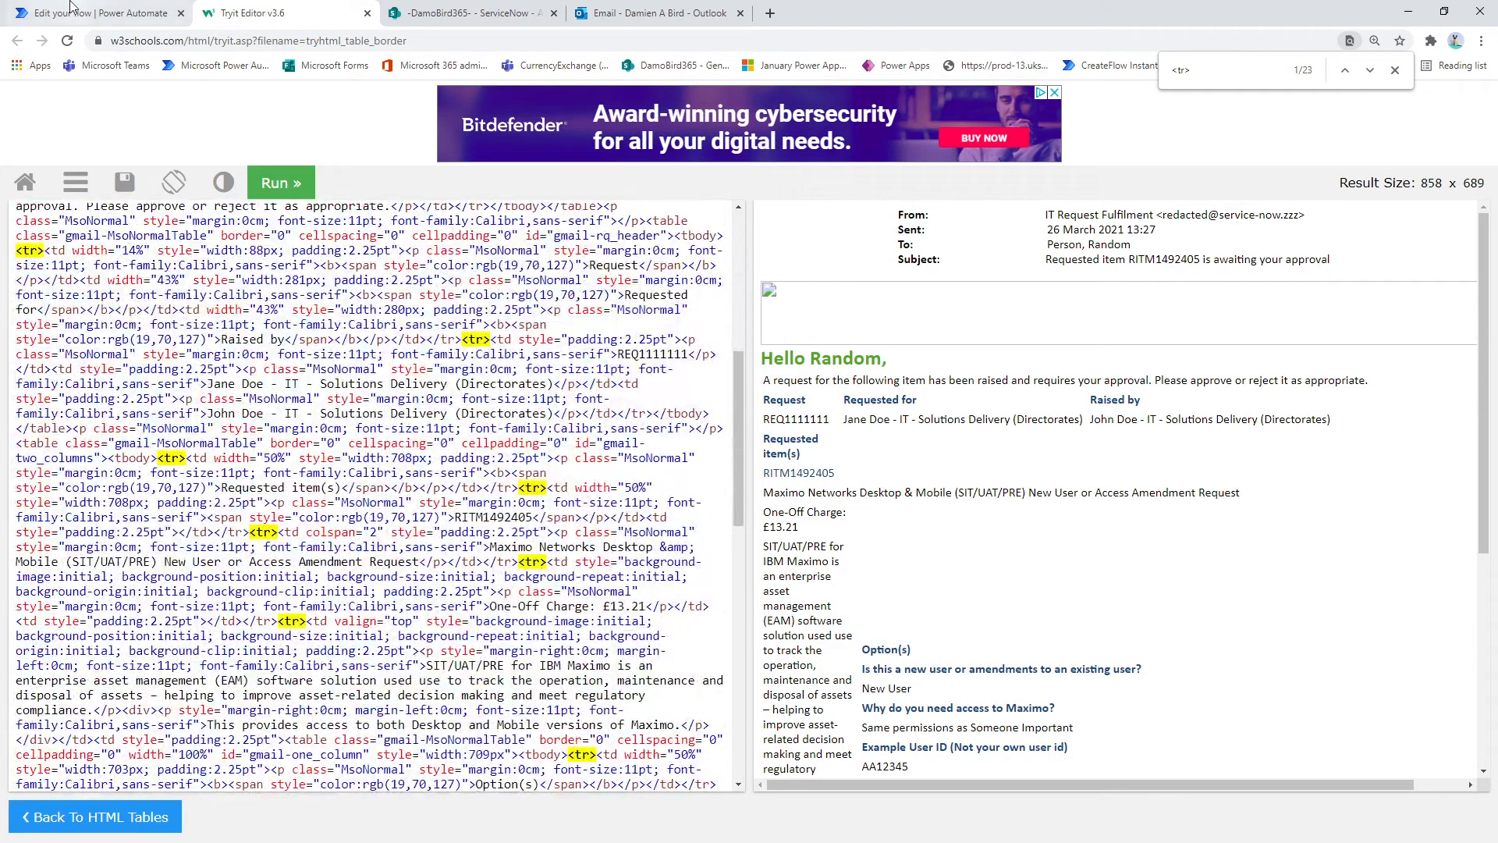
# Step: Examine the flow's Split action in Power Automate, and highlight the matching rows from the greeting to the One-Off Charge in the Outlook email
pyautogui.click(87, 13)
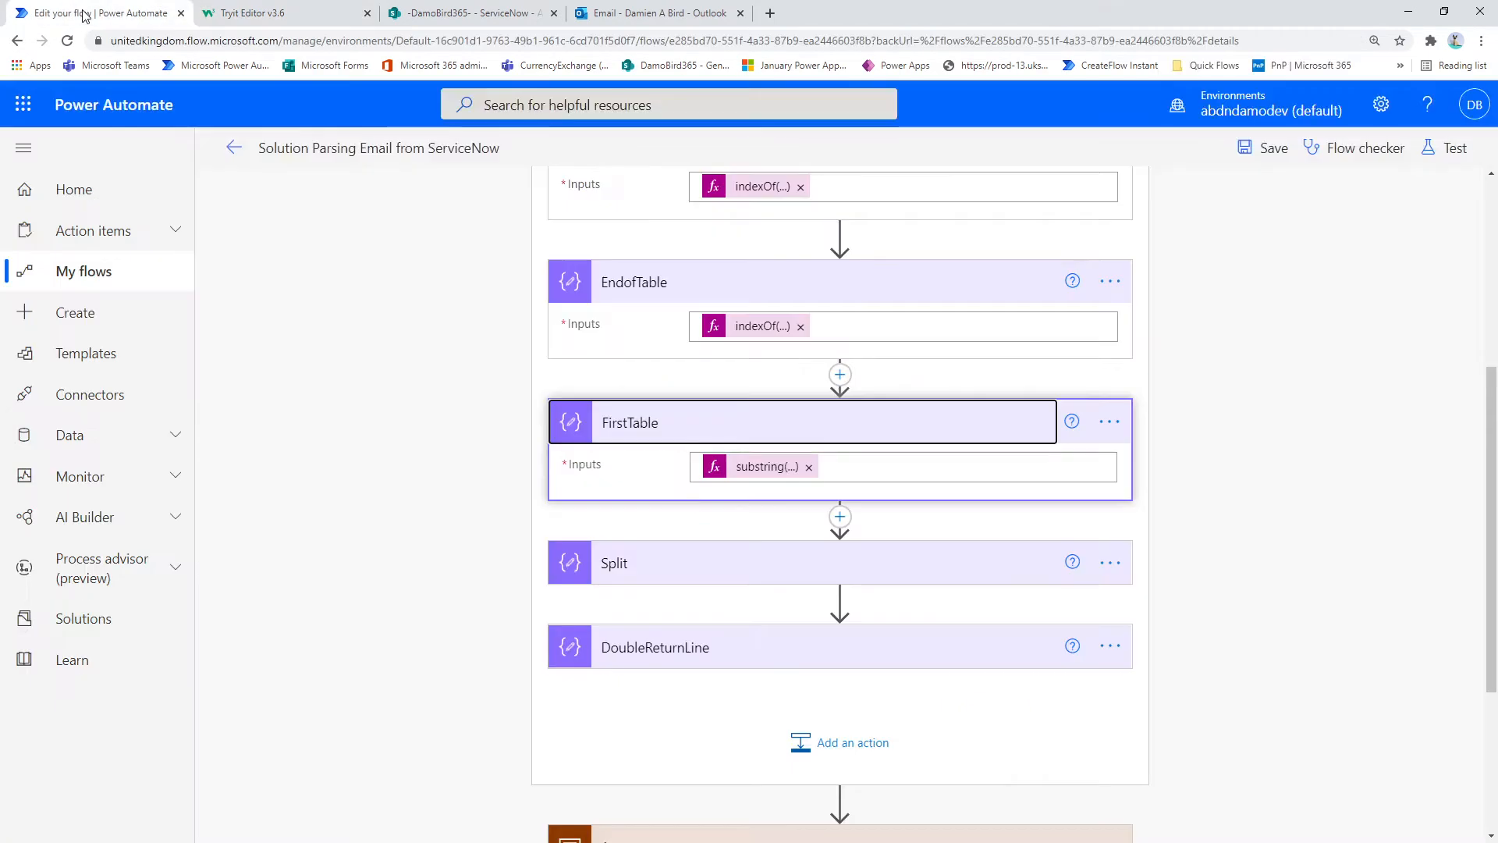
pyautogui.click(696, 564)
pyautogui.scroll(-3, 696, 565)
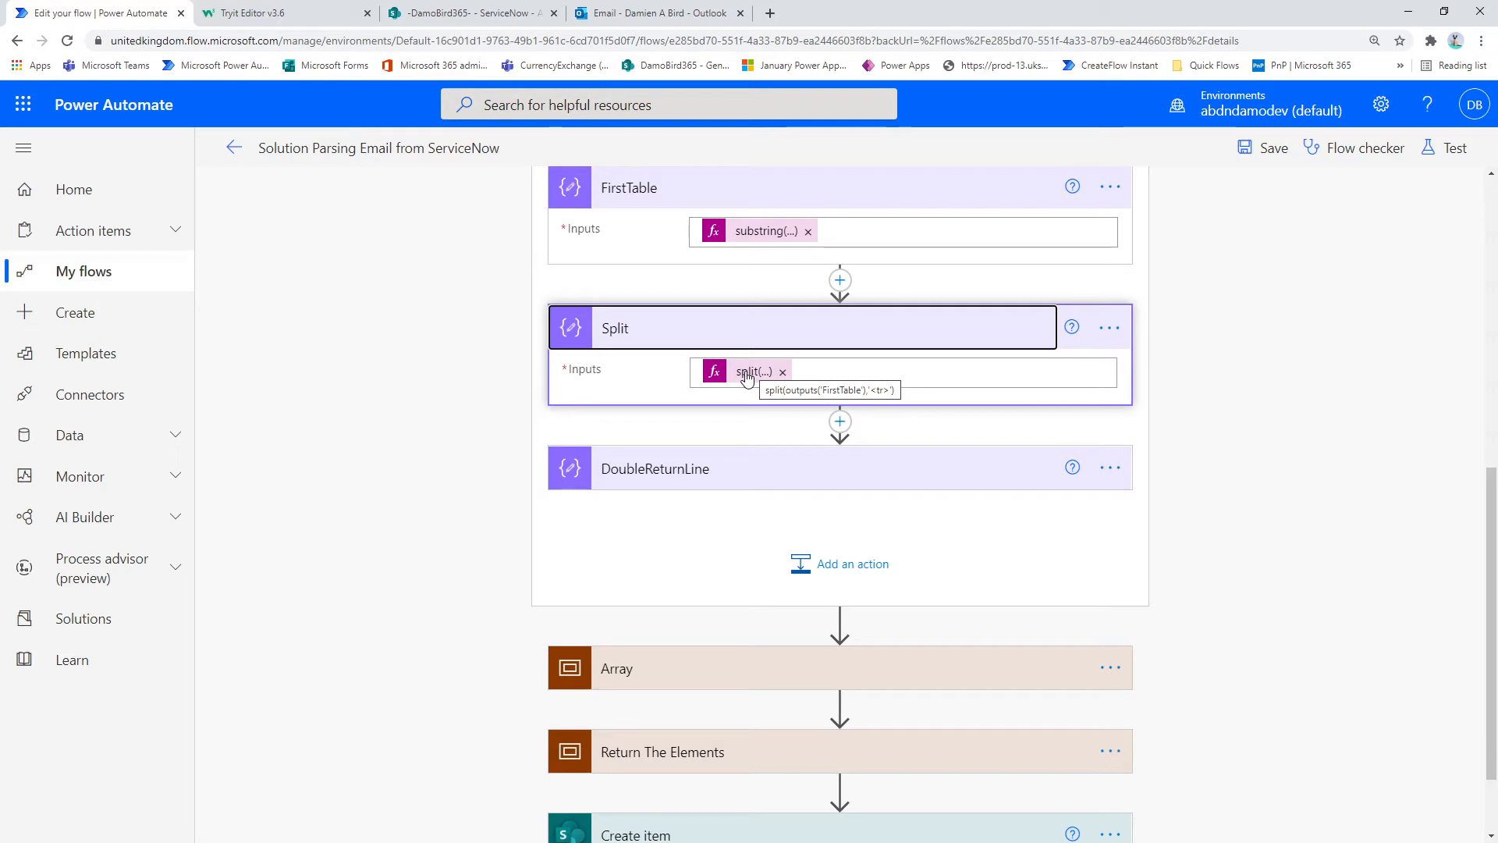
pyautogui.click(654, 13)
pyautogui.moveTo(768, 491); pyautogui.dragTo(601, 341)
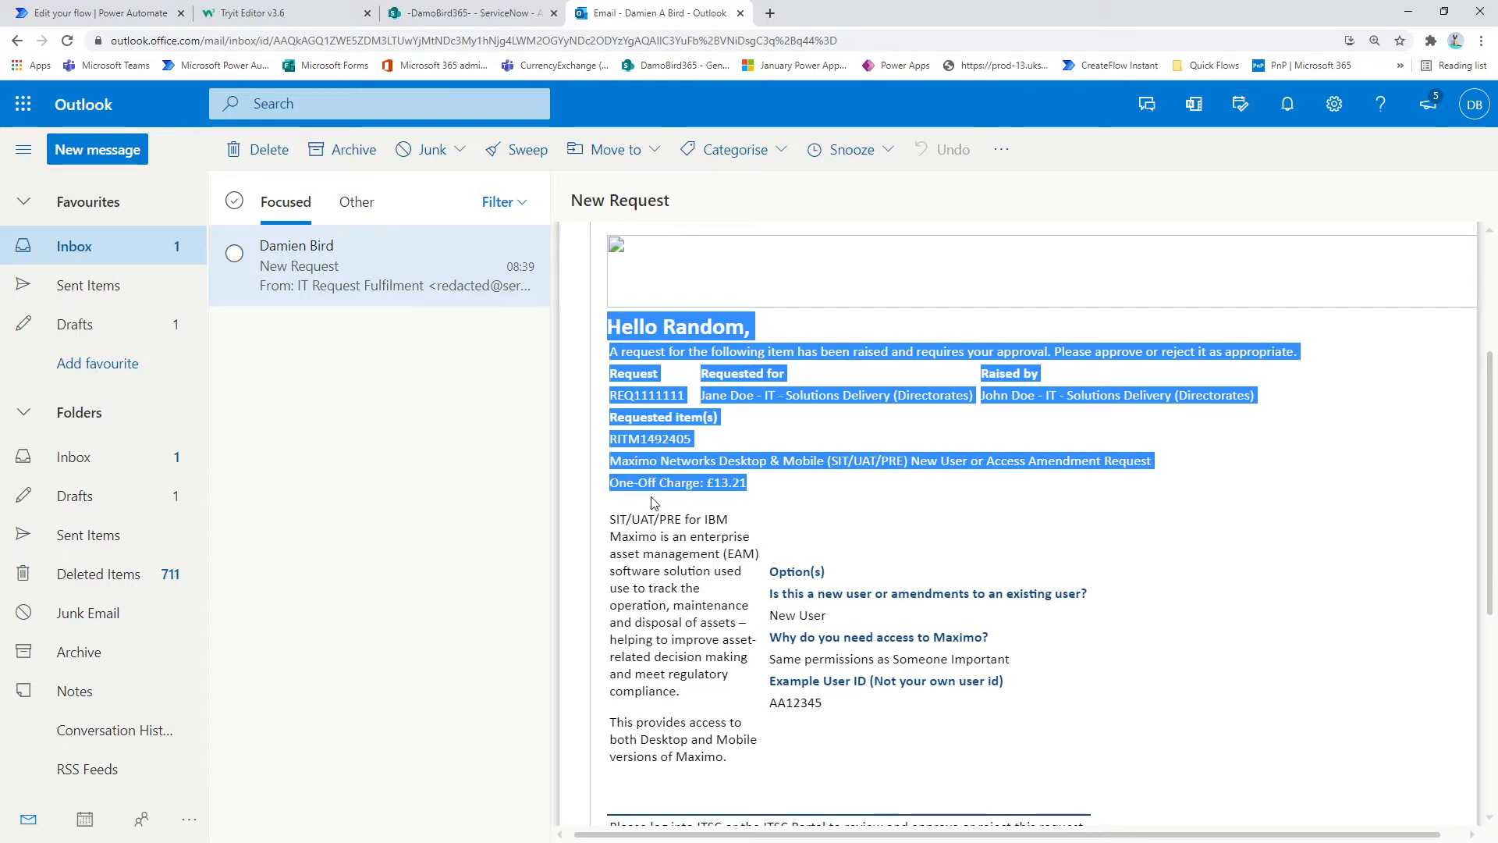
# Step: Return to the Power Automate flow, inspect the DoubleReturnLine action's input, and collapse the action again
pyautogui.click(104, 13)
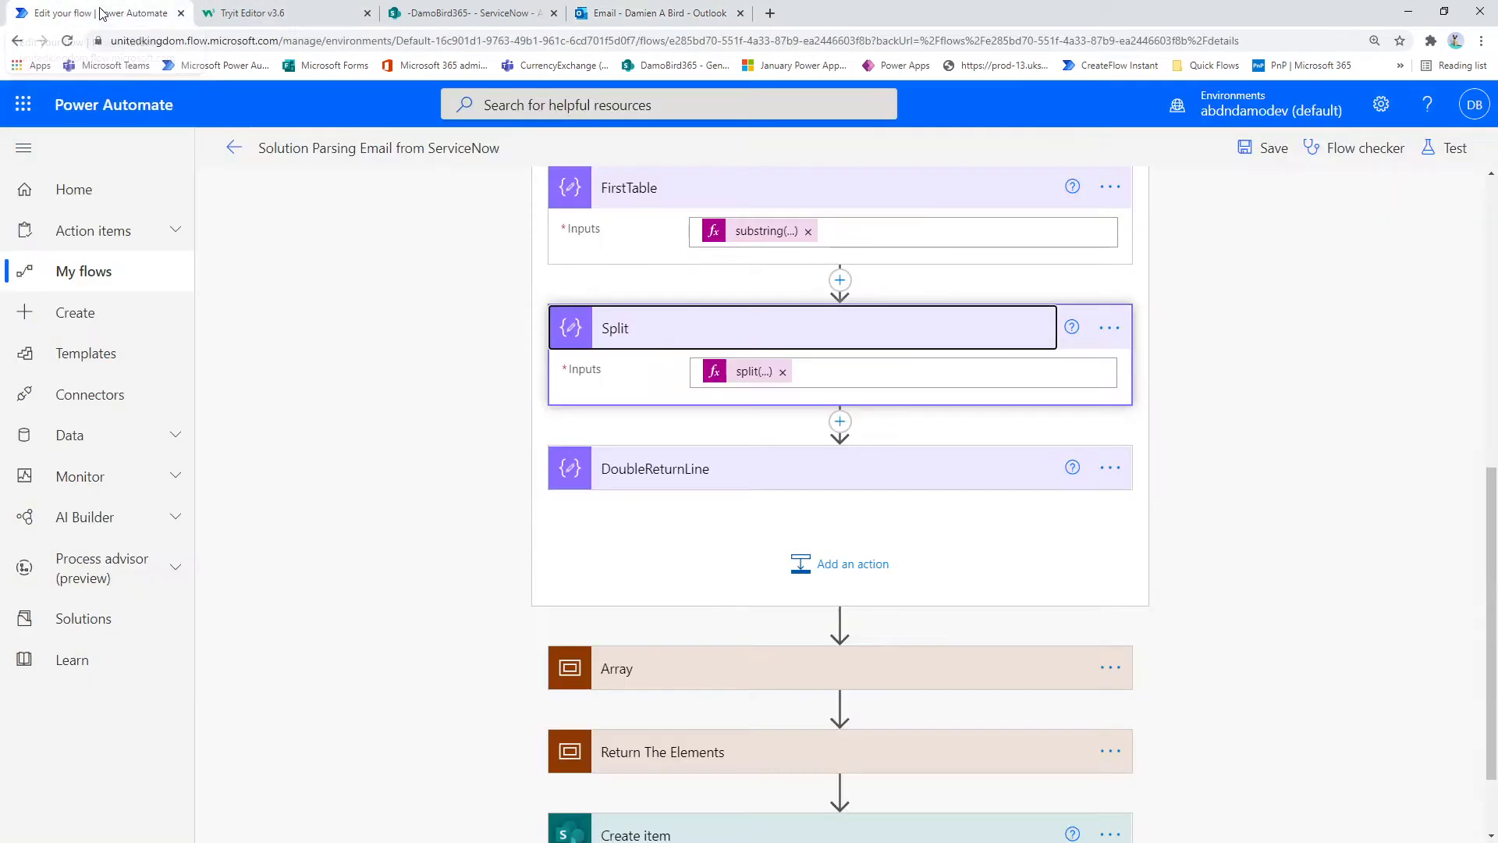
pyautogui.click(702, 471)
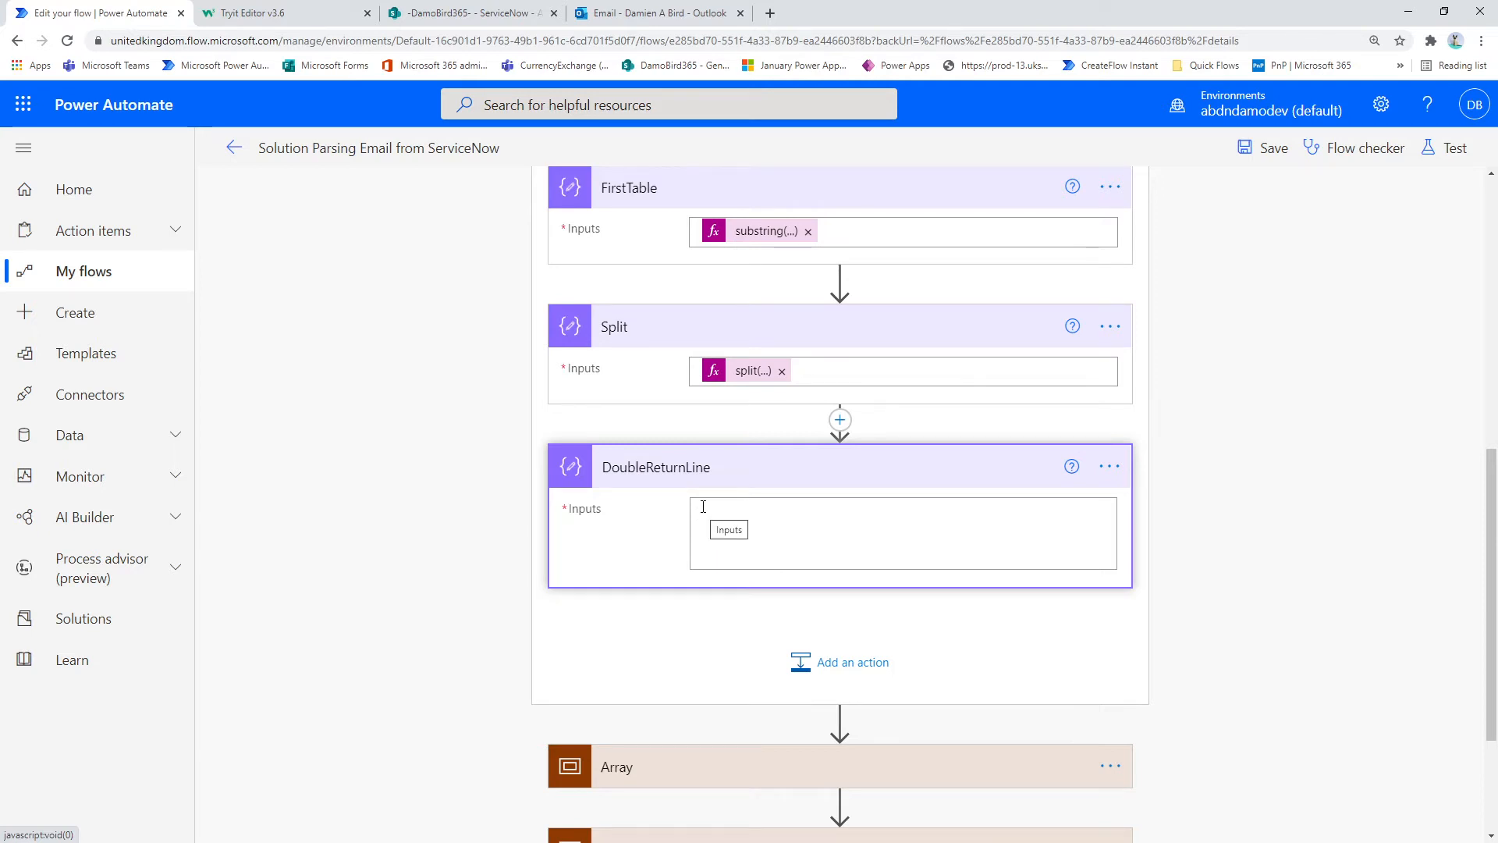
pyautogui.click(706, 507)
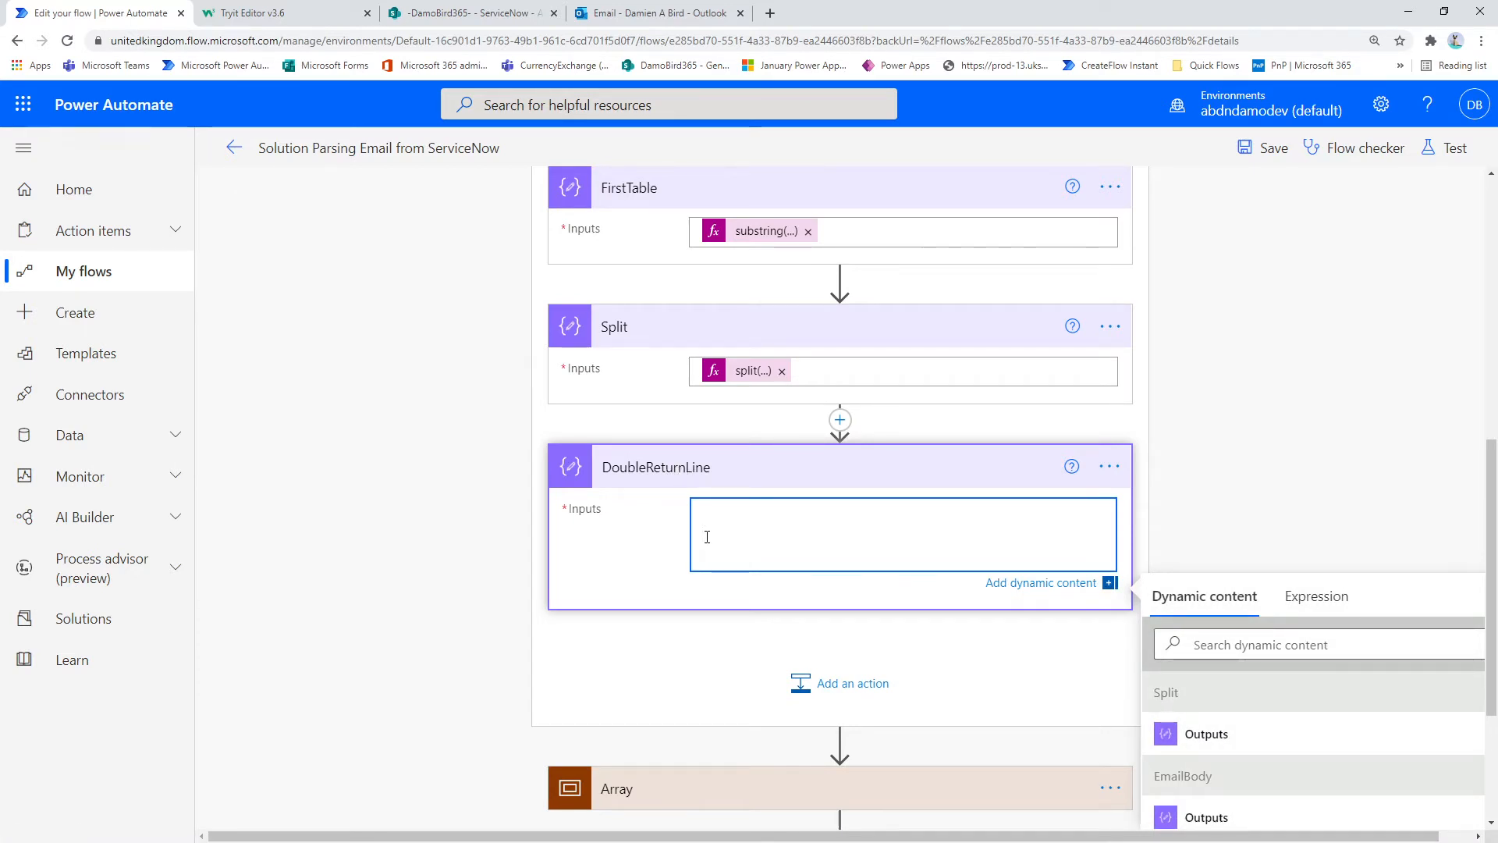
pyautogui.click(668, 469)
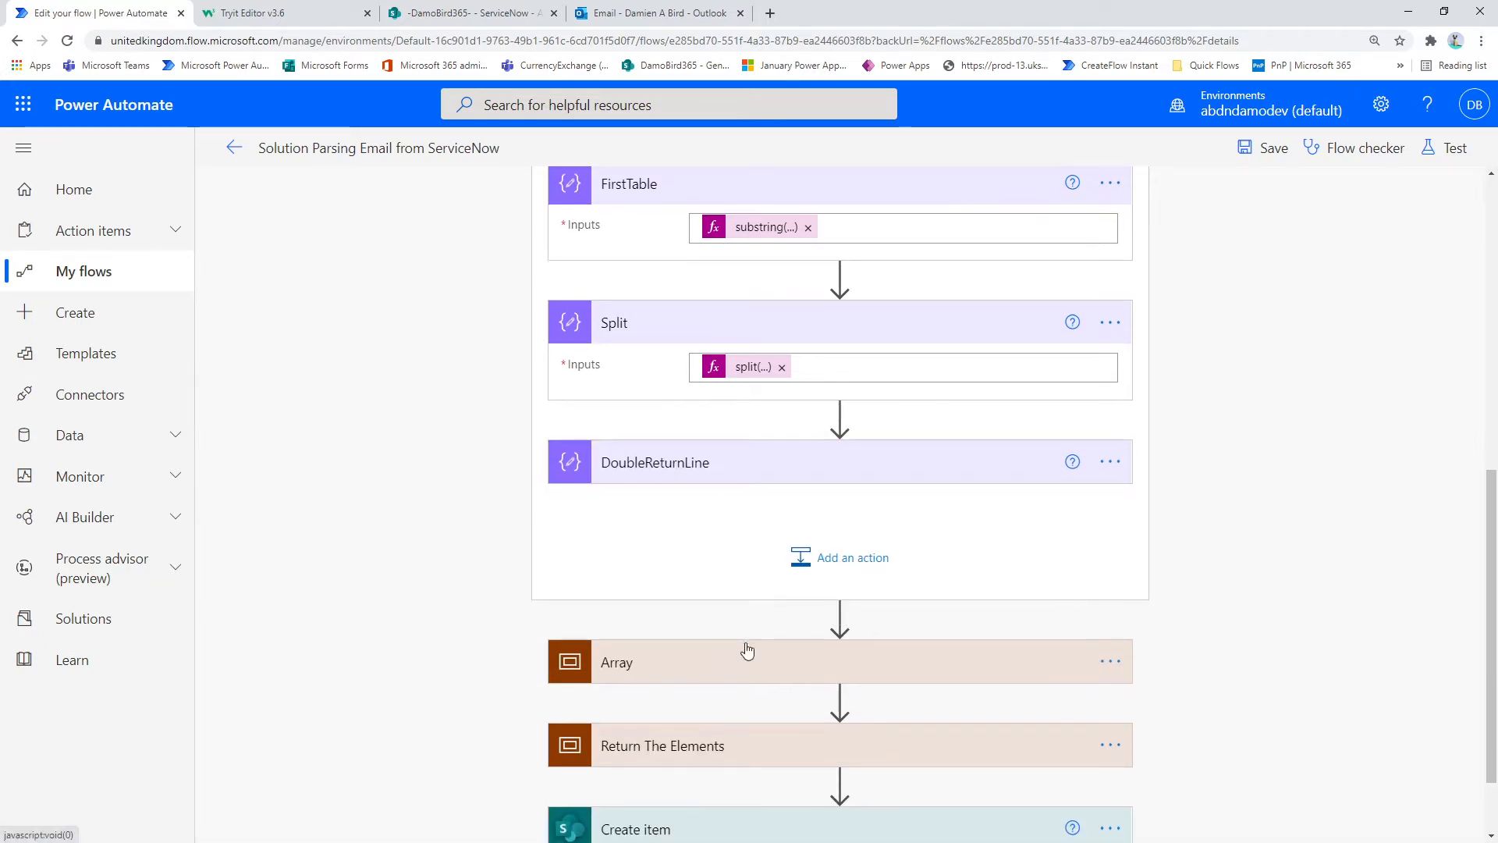
pyautogui.scroll(-2, 780, 624)
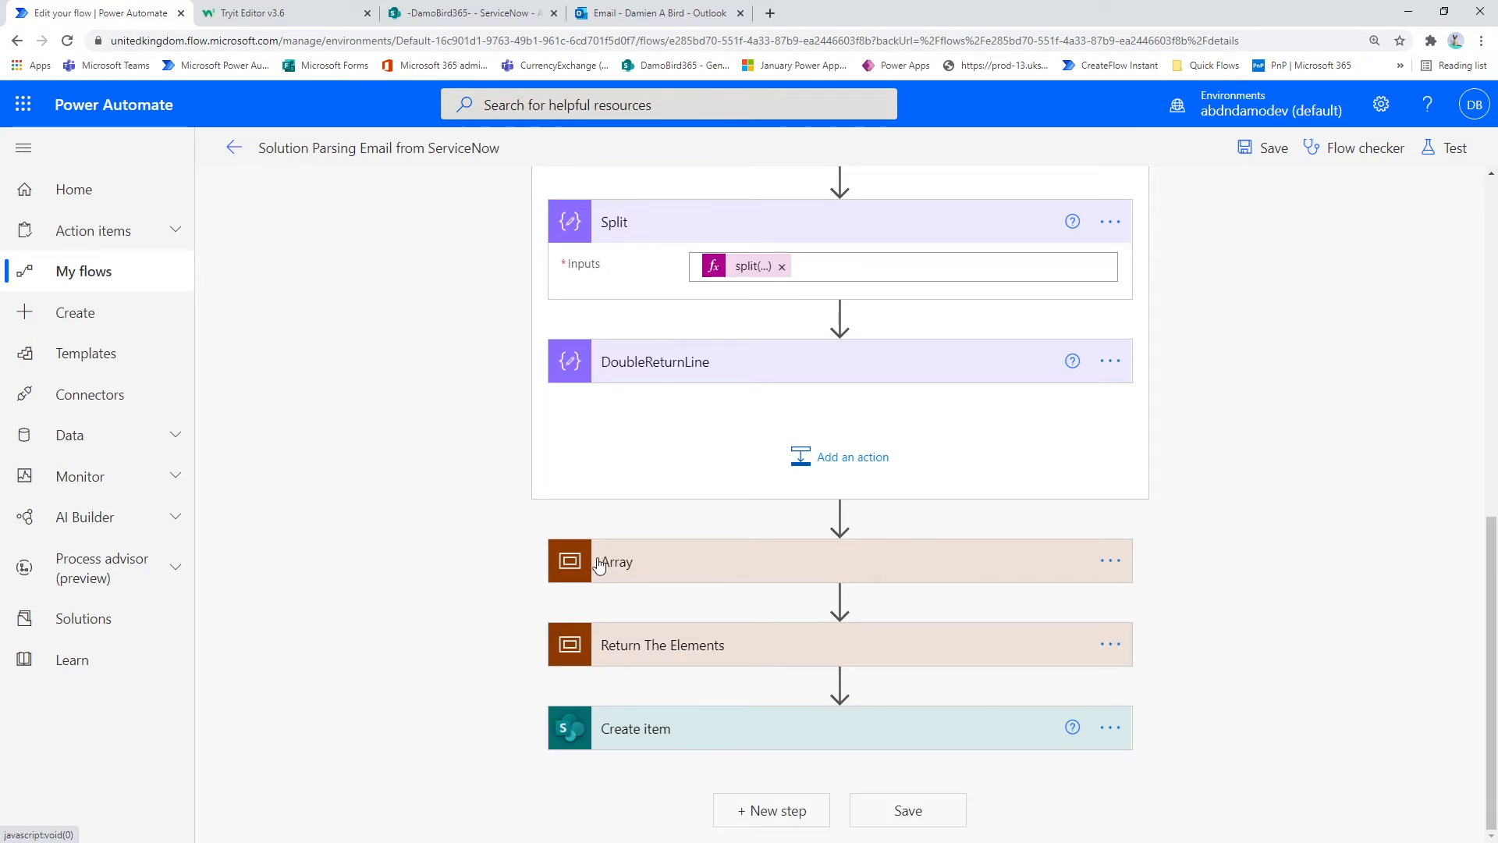
# Step: Expand the Return The Elements scope and examine the Html to text content expression against the Split action it references
pyautogui.click(662, 654)
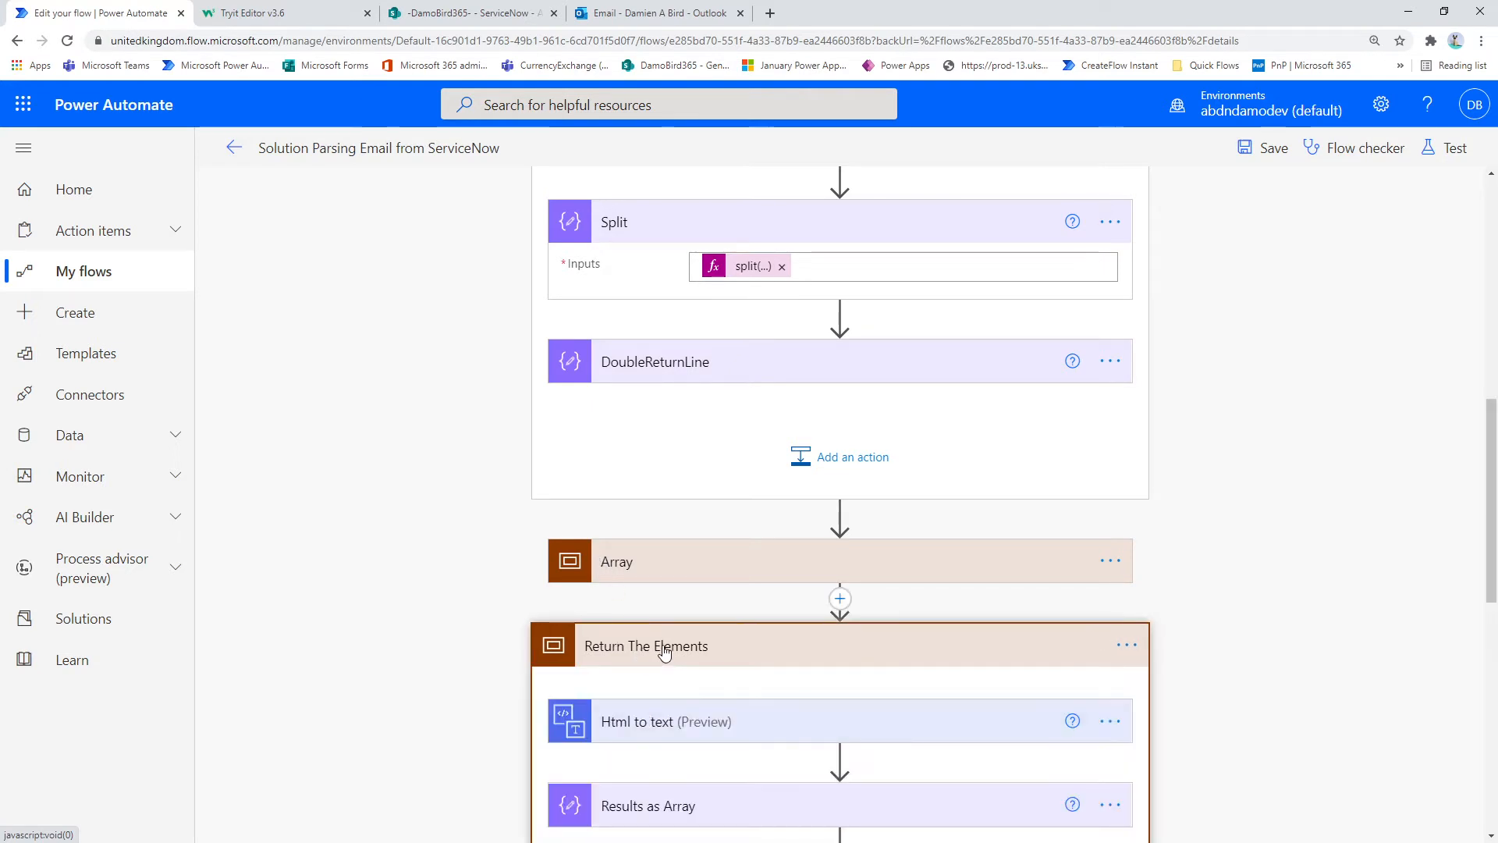
pyautogui.scroll(-5, 664, 653)
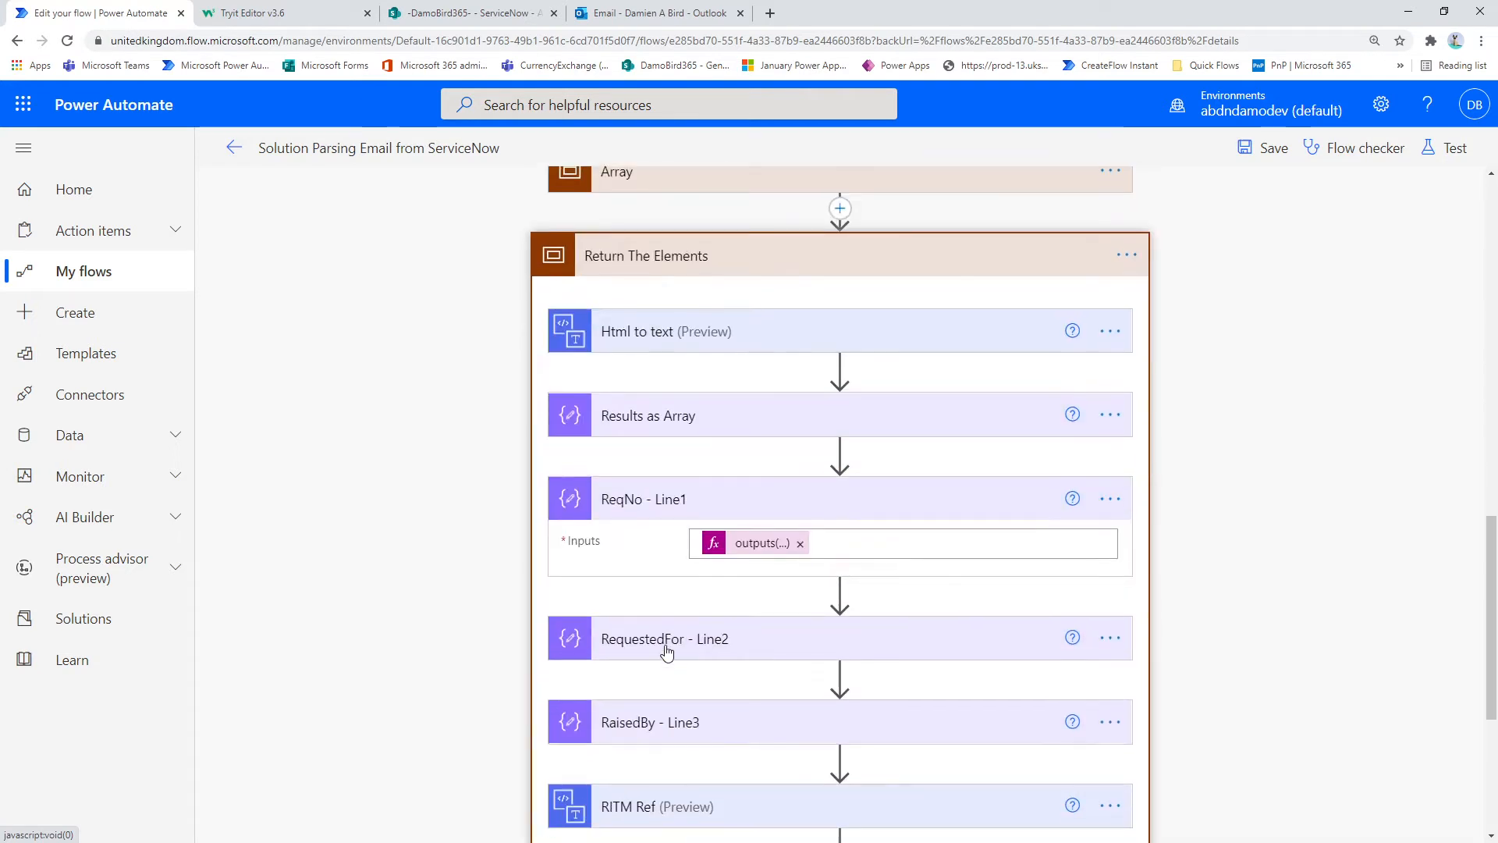
pyautogui.click(704, 340)
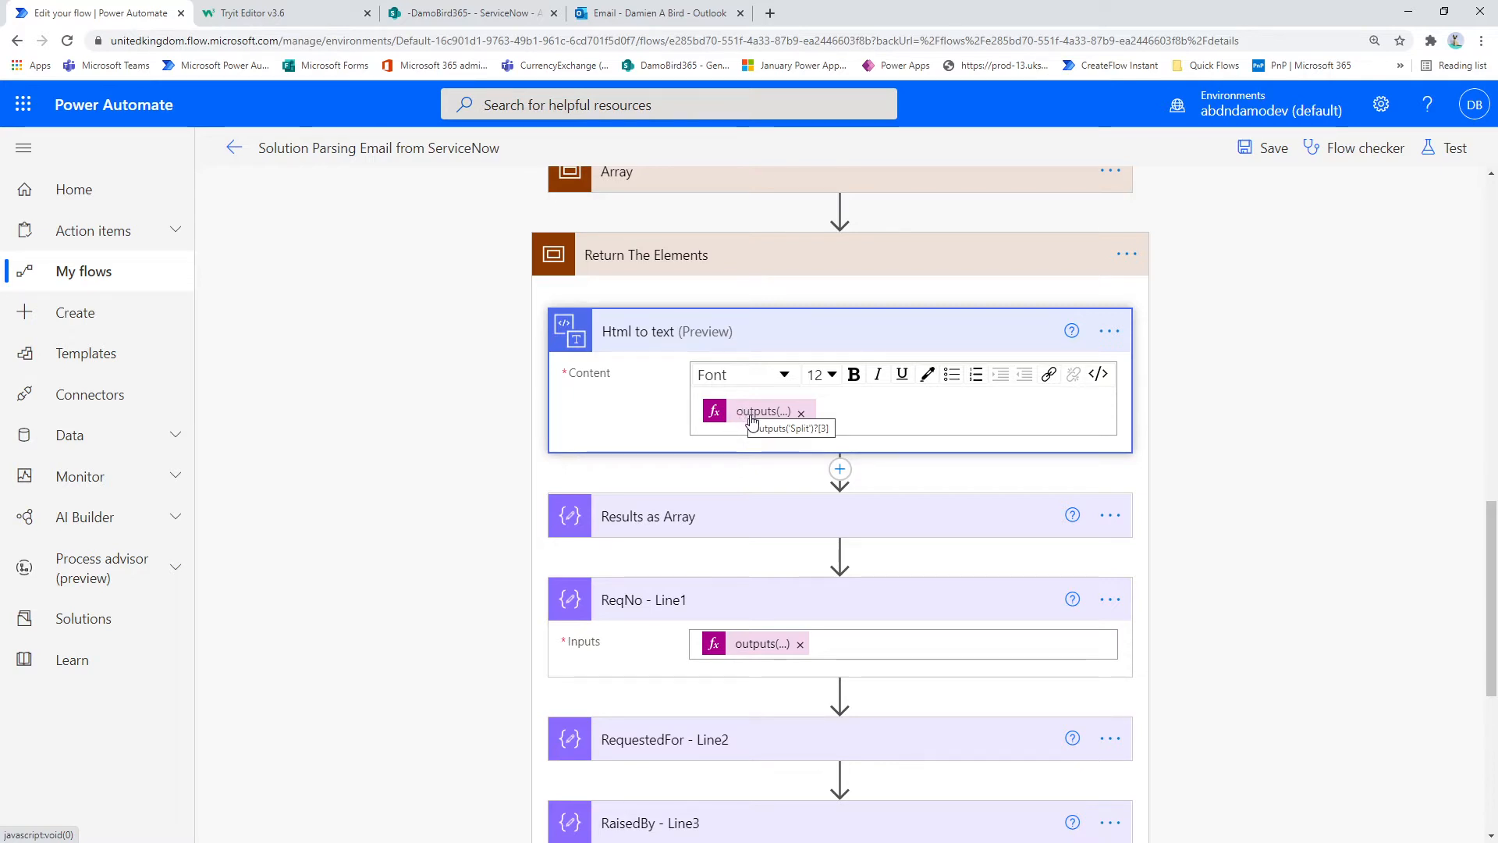
pyautogui.scroll(5, 751, 422)
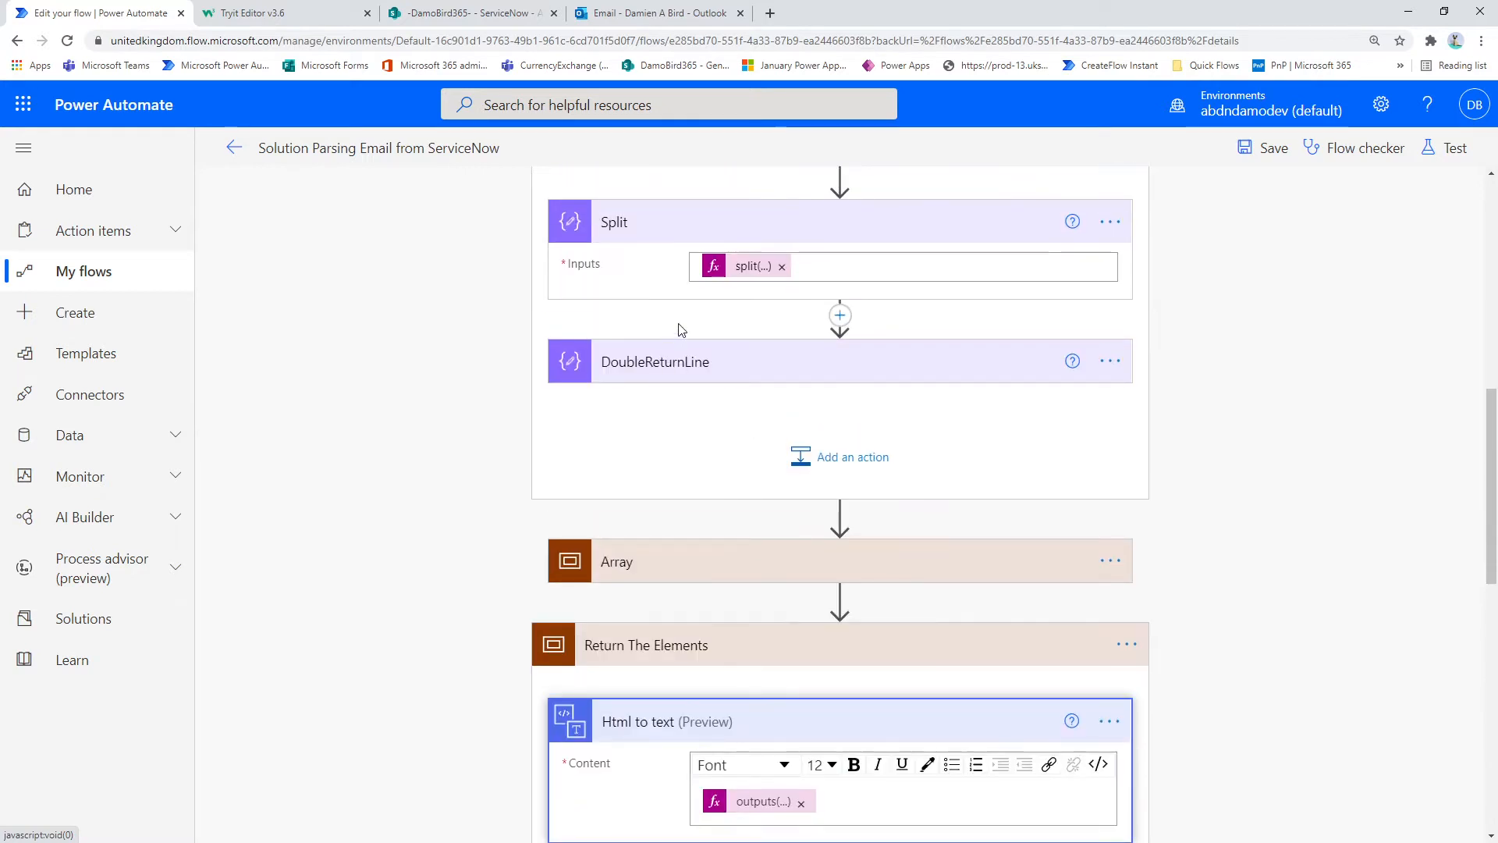
pyautogui.scroll(3, 741, 474)
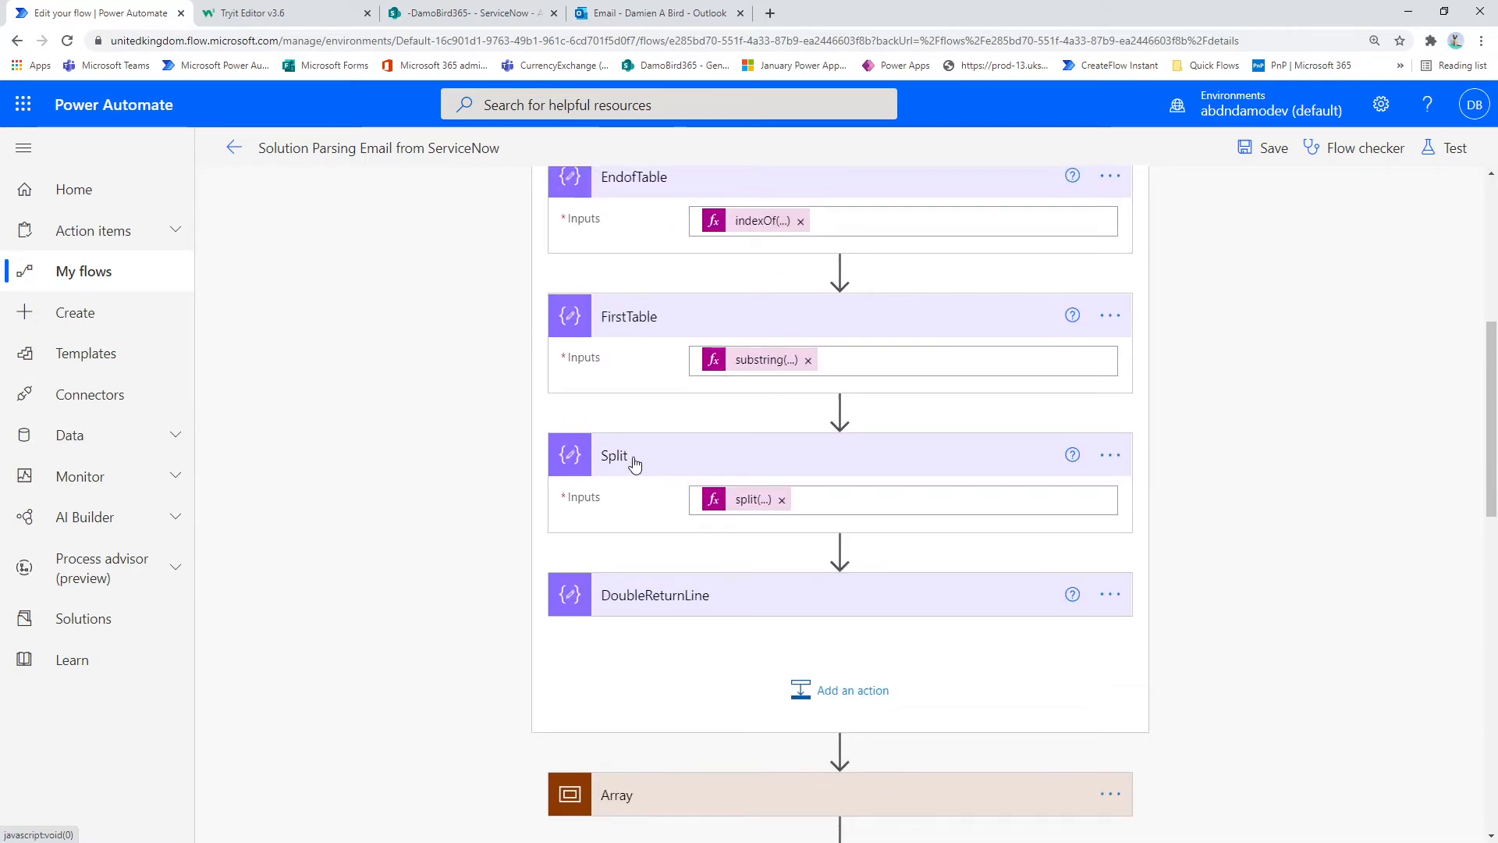
pyautogui.scroll(-6, 752, 557)
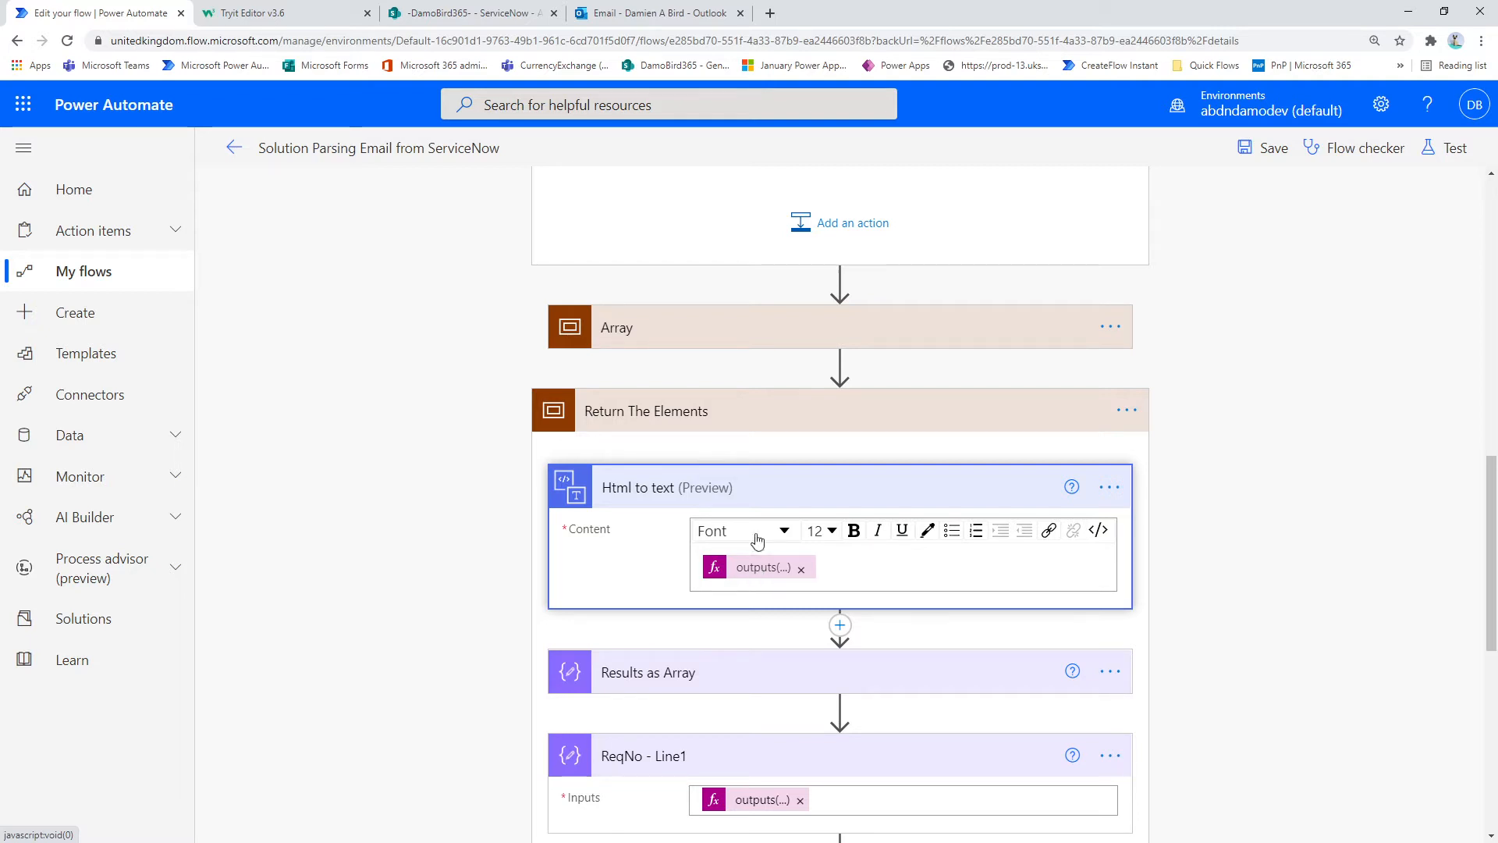
# Step: Switch to the Outlook email and highlight the row of values under Request, Requested for and Raised by
pyautogui.click(676, 14)
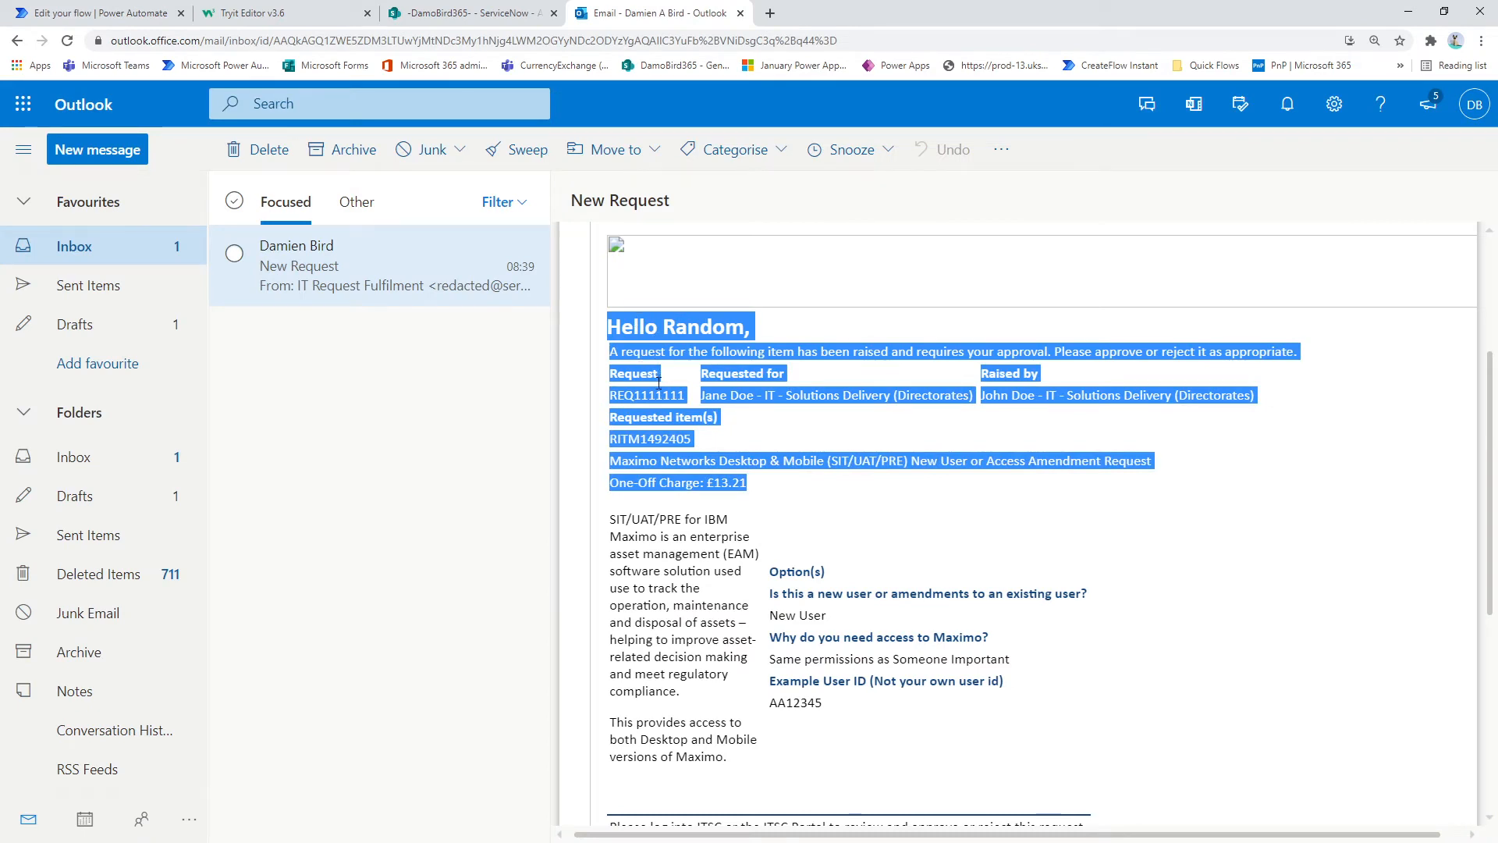
pyautogui.click(867, 403)
pyautogui.moveTo(1255, 396); pyautogui.dragTo(608, 393)
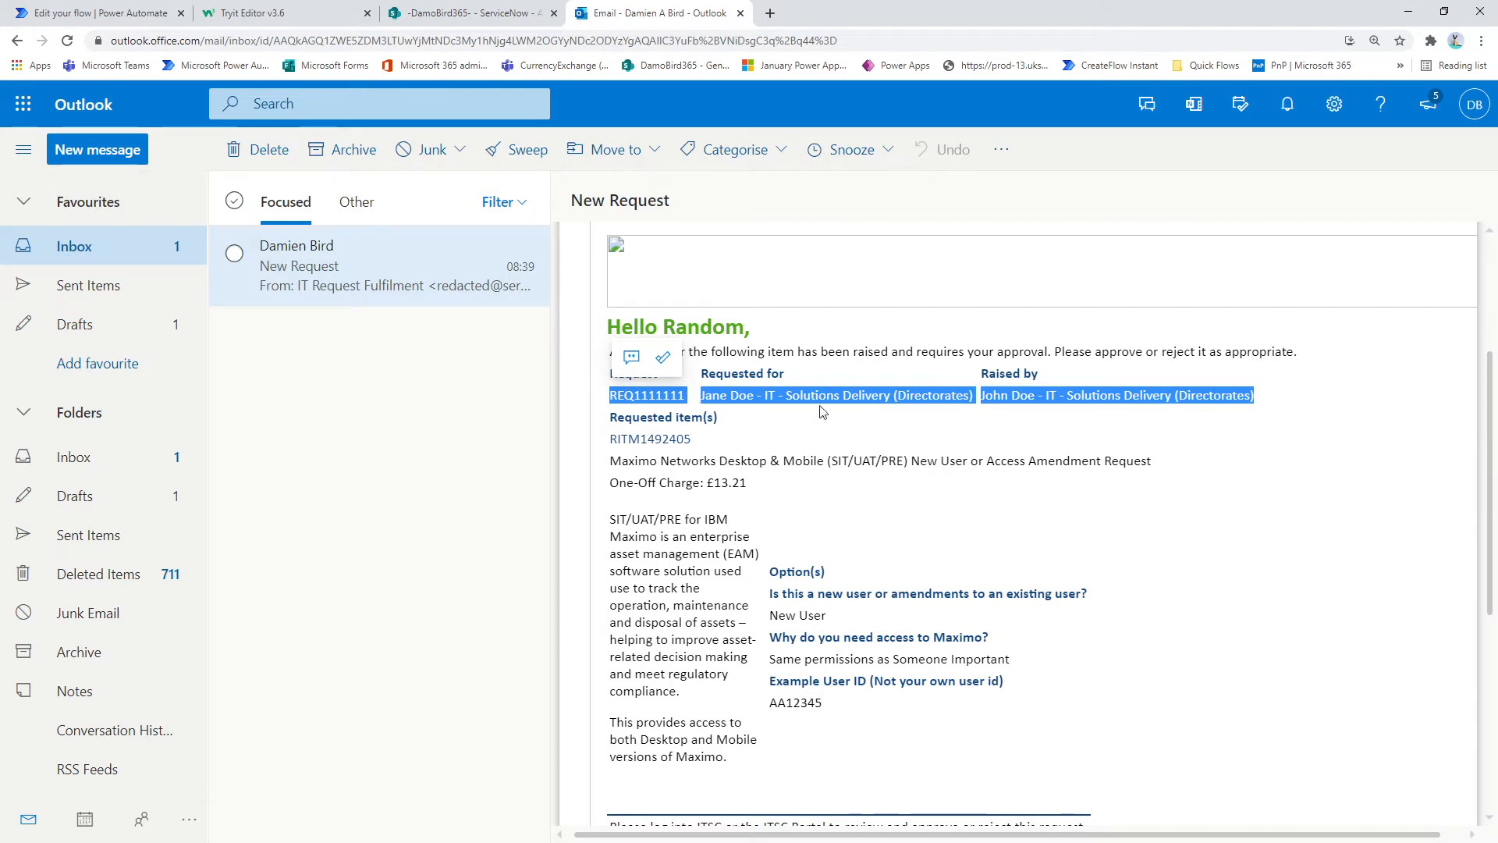
# Step: Return to the Power Automate flow and examine the Results as Array split expression along with the DoubleReturnLine action it references
pyautogui.click(100, 11)
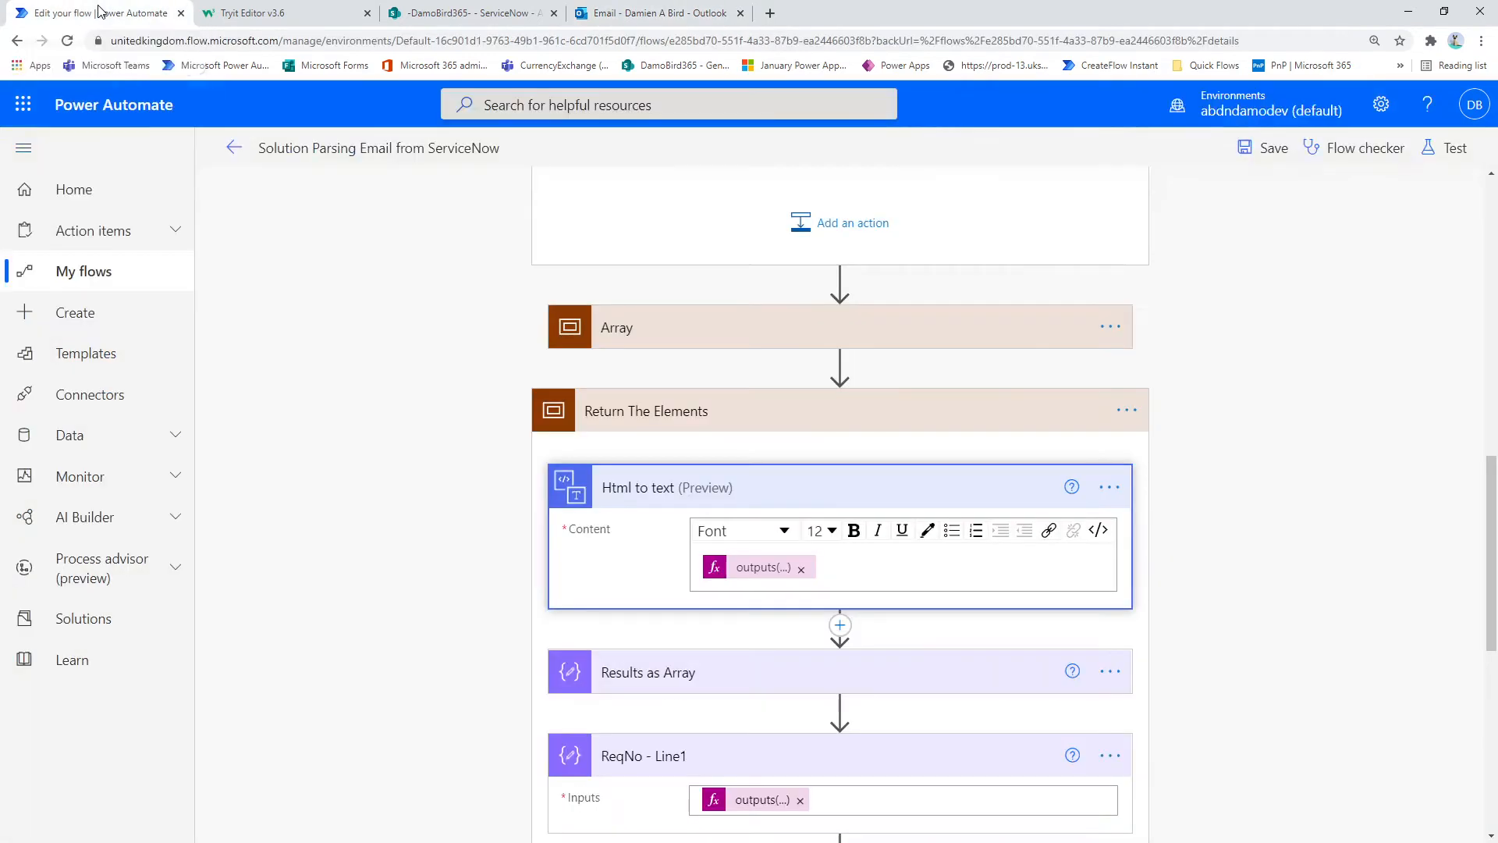
pyautogui.click(681, 676)
pyautogui.scroll(-3, 703, 664)
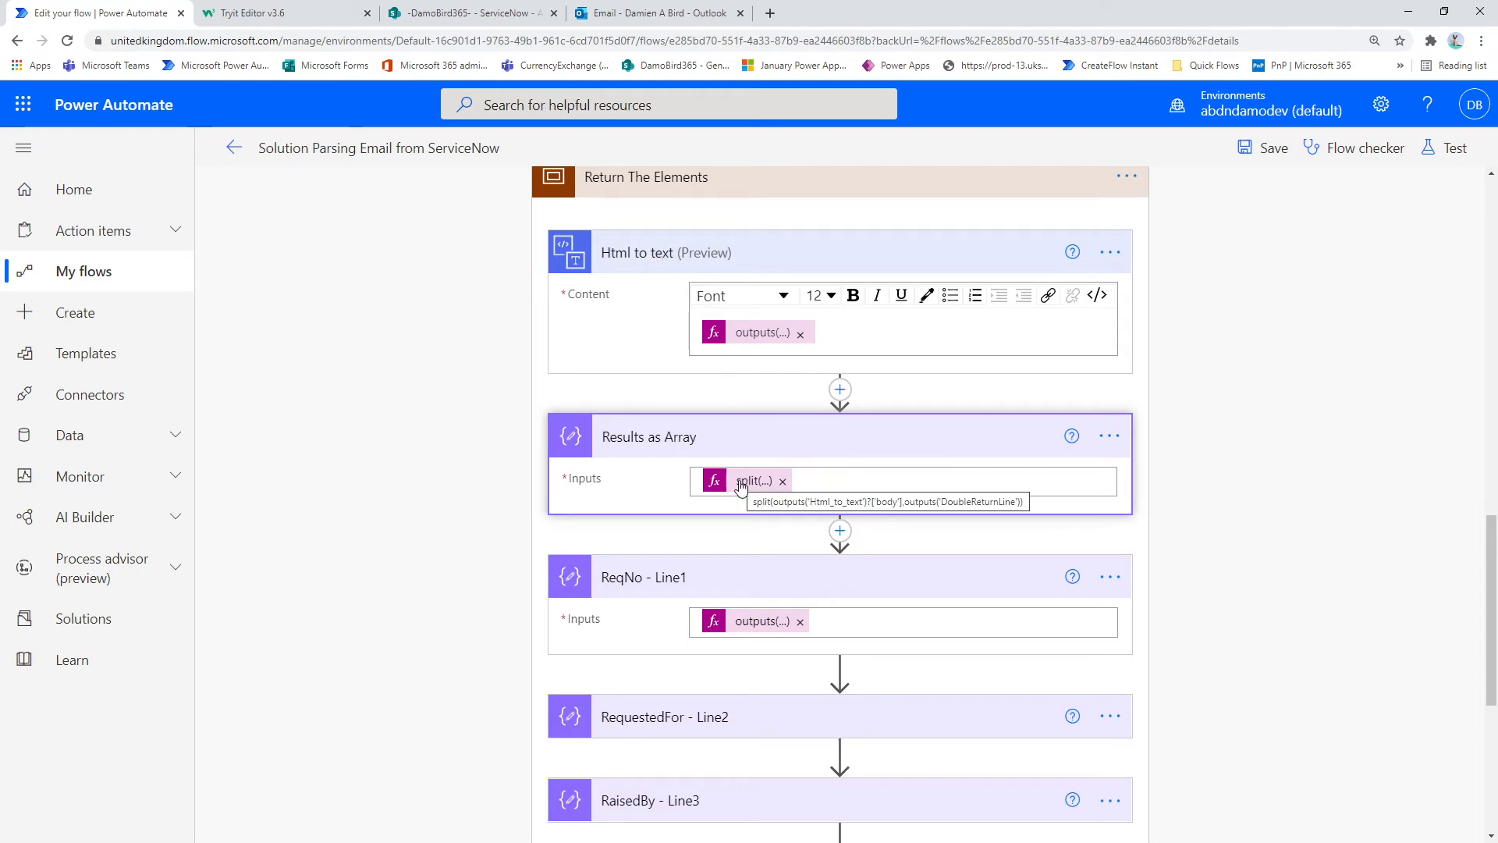
pyautogui.scroll(5, 741, 488)
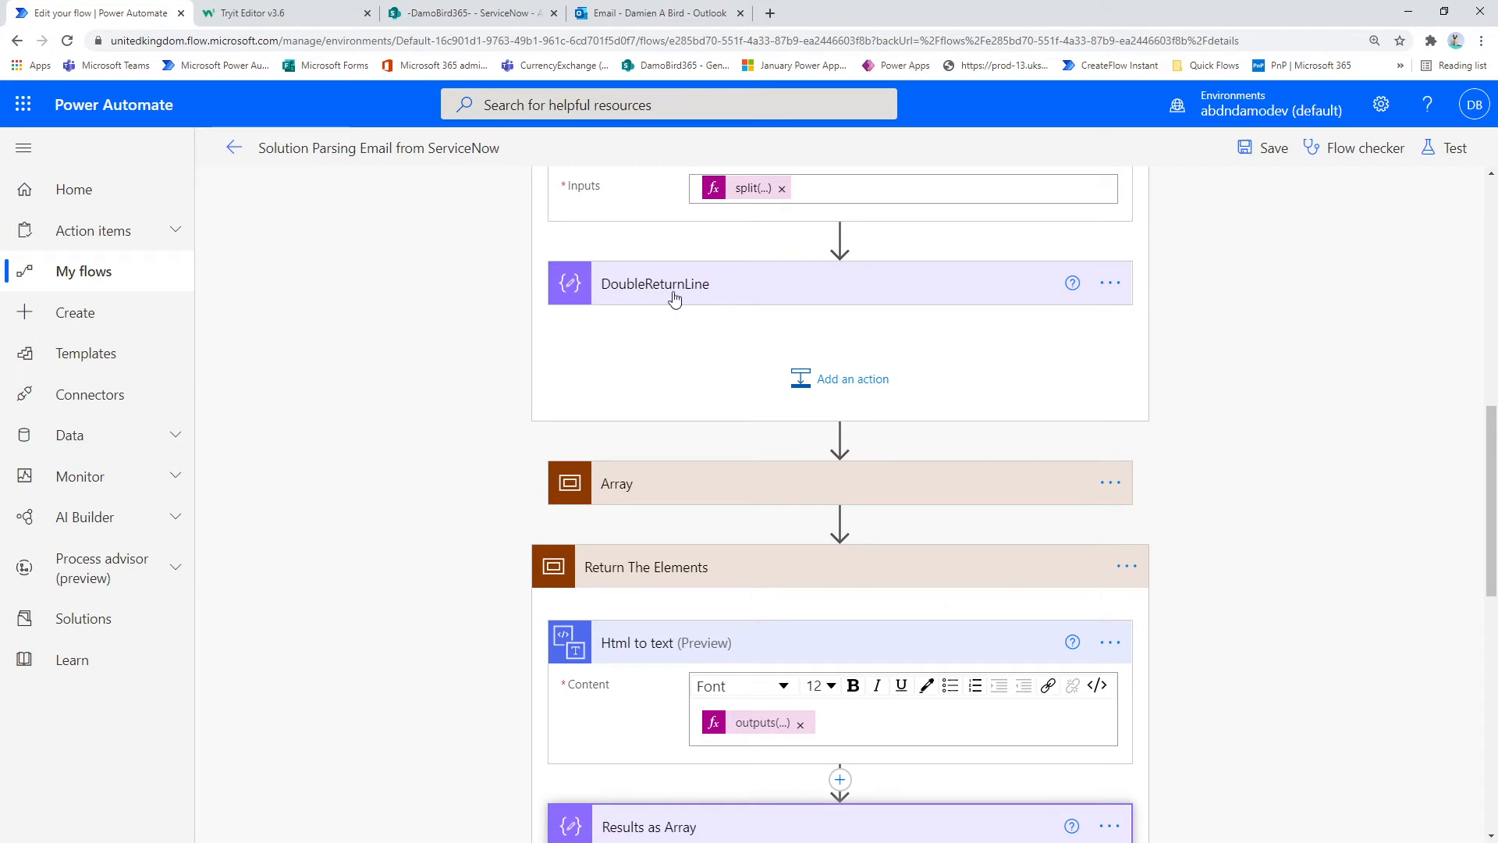
pyautogui.scroll(-4, 665, 395)
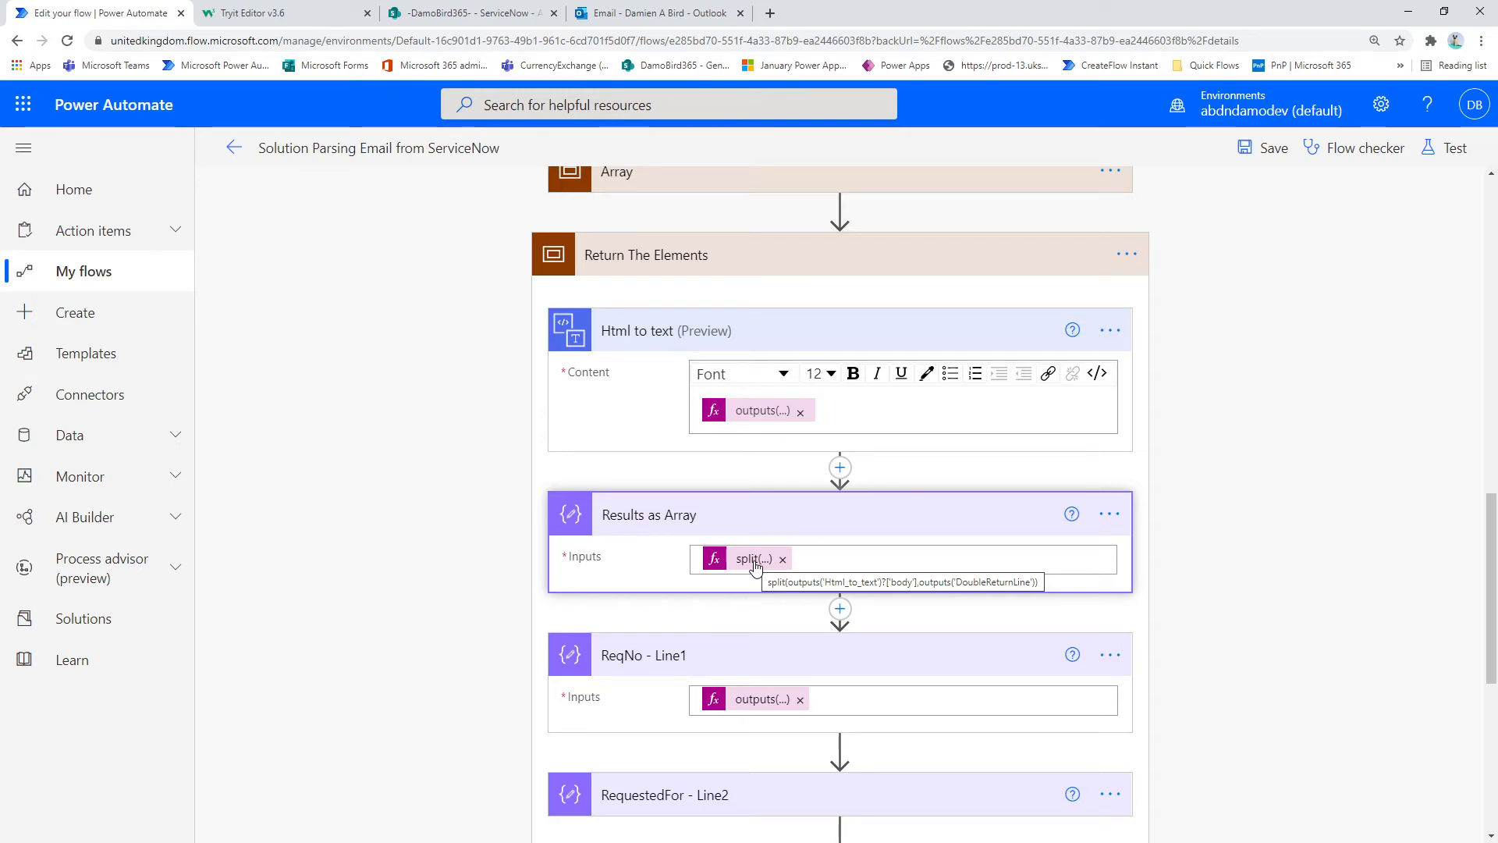
# Step: Check the highlighted row in the Outlook email, and inspect the RequestedFor - Line2 expression in the Power Automate flow
pyautogui.click(622, 17)
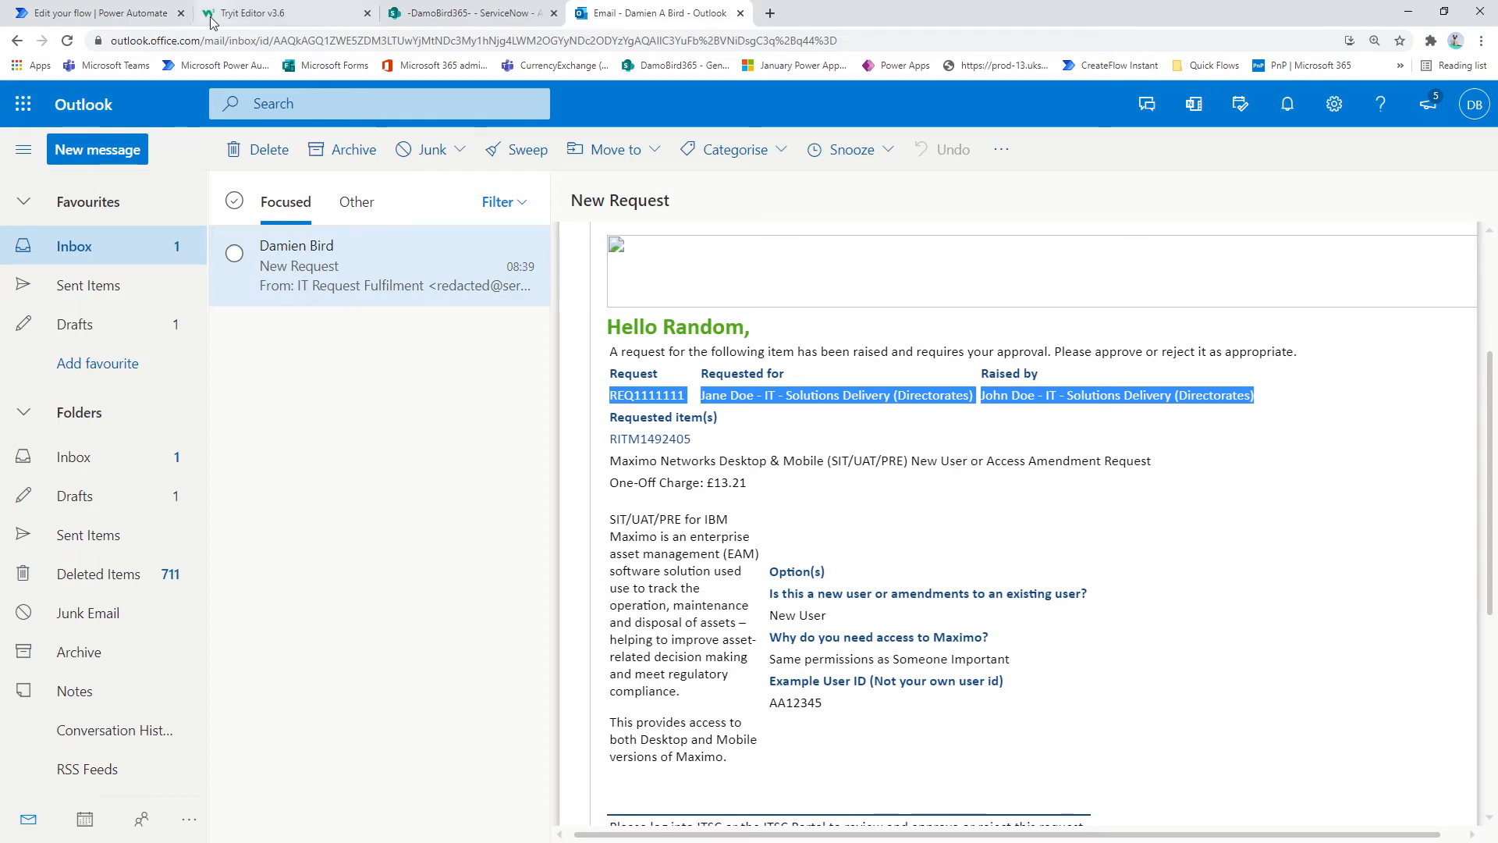
pyautogui.click(109, 14)
pyautogui.scroll(-2, 717, 437)
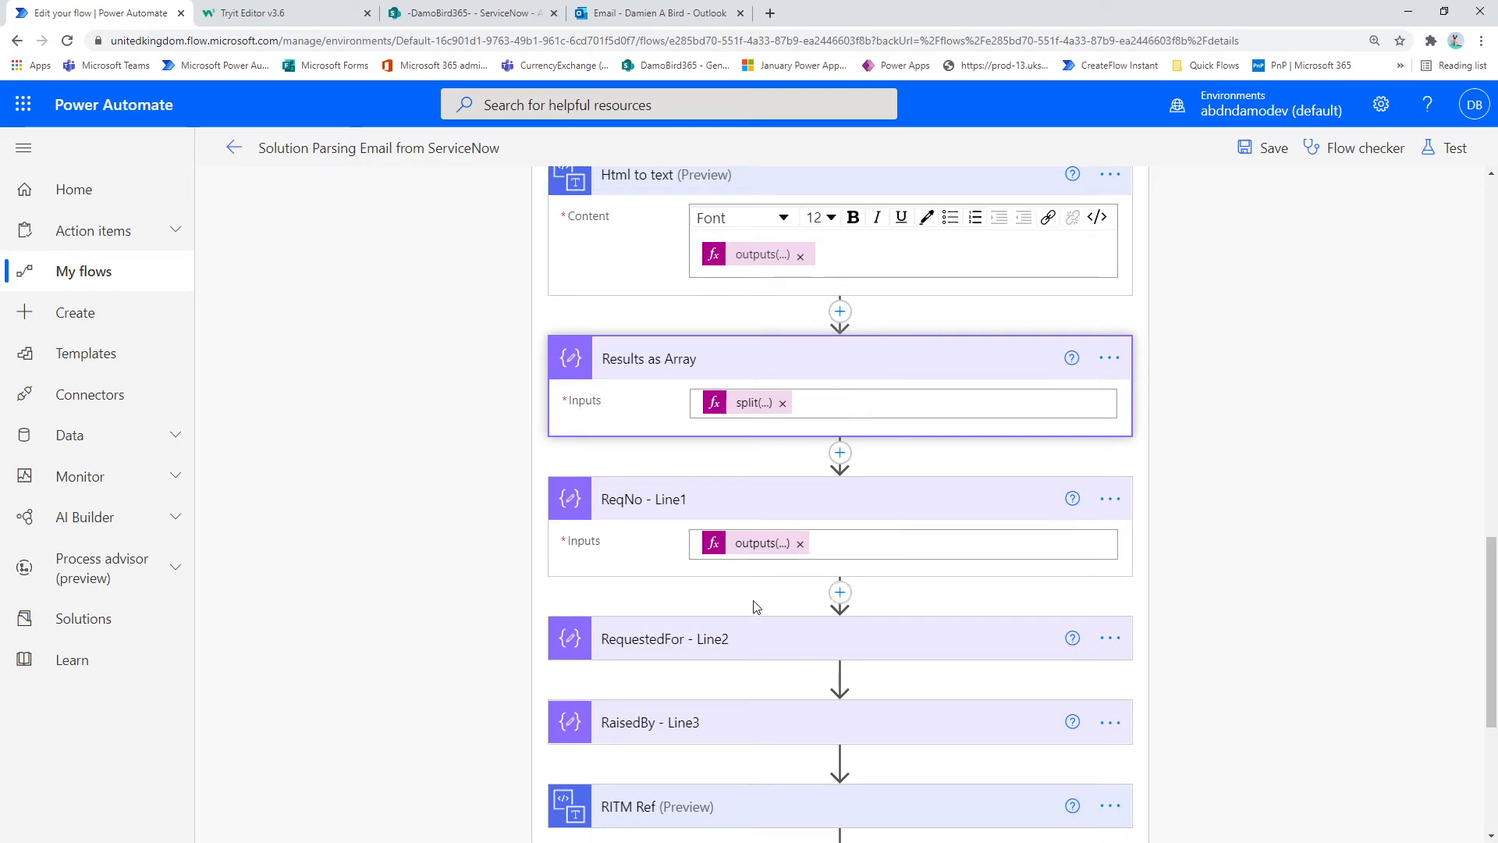
pyautogui.click(751, 642)
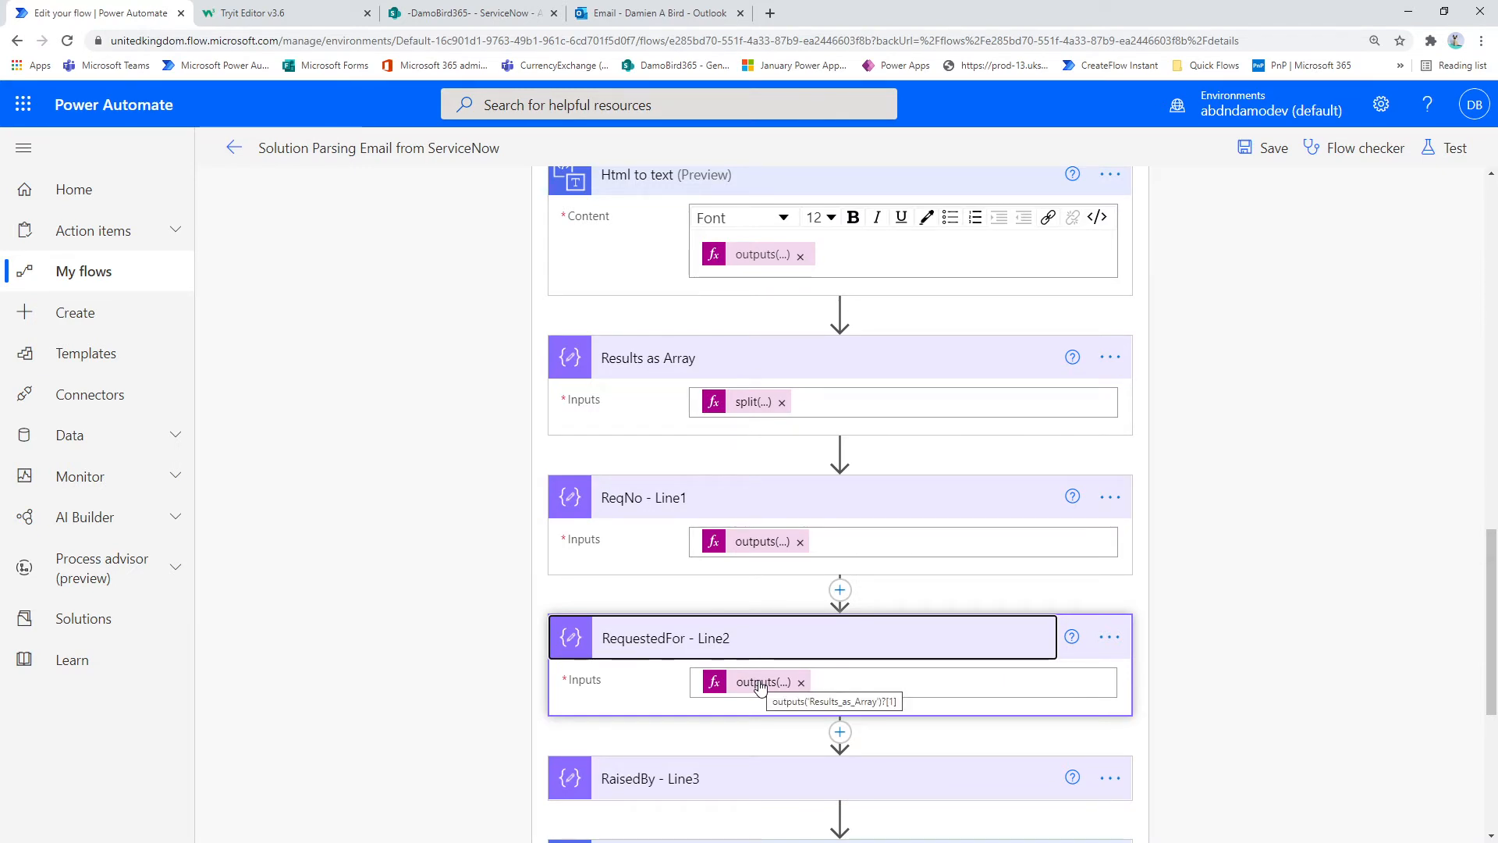
pyautogui.scroll(-4, 761, 685)
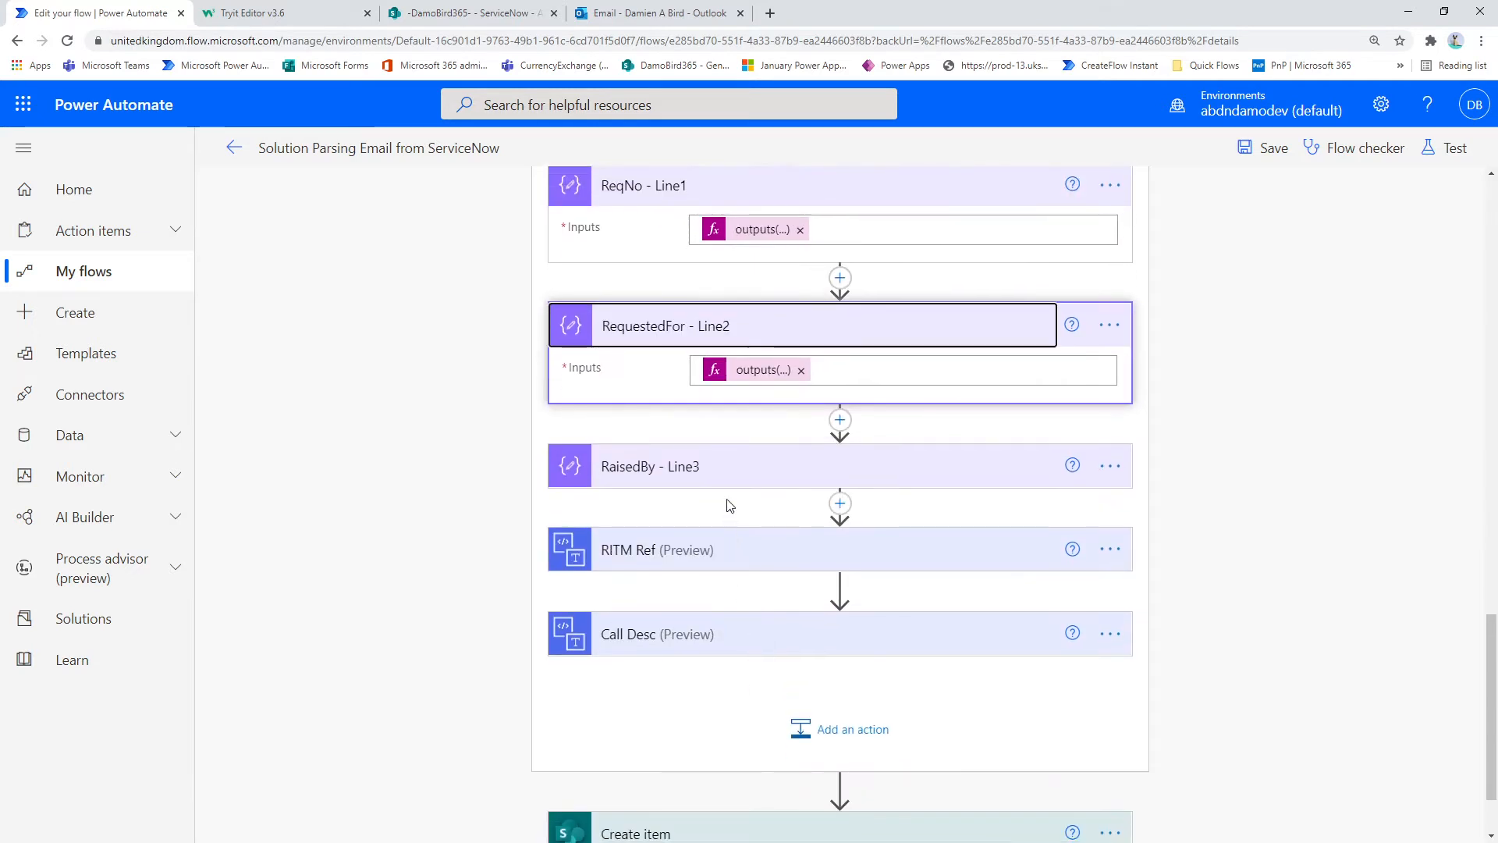
# Step: Inspect the RaisedBy - Line3 expression and compare it with the Raised by value in the Outlook email, clearing the highlighted row
pyautogui.click(724, 483)
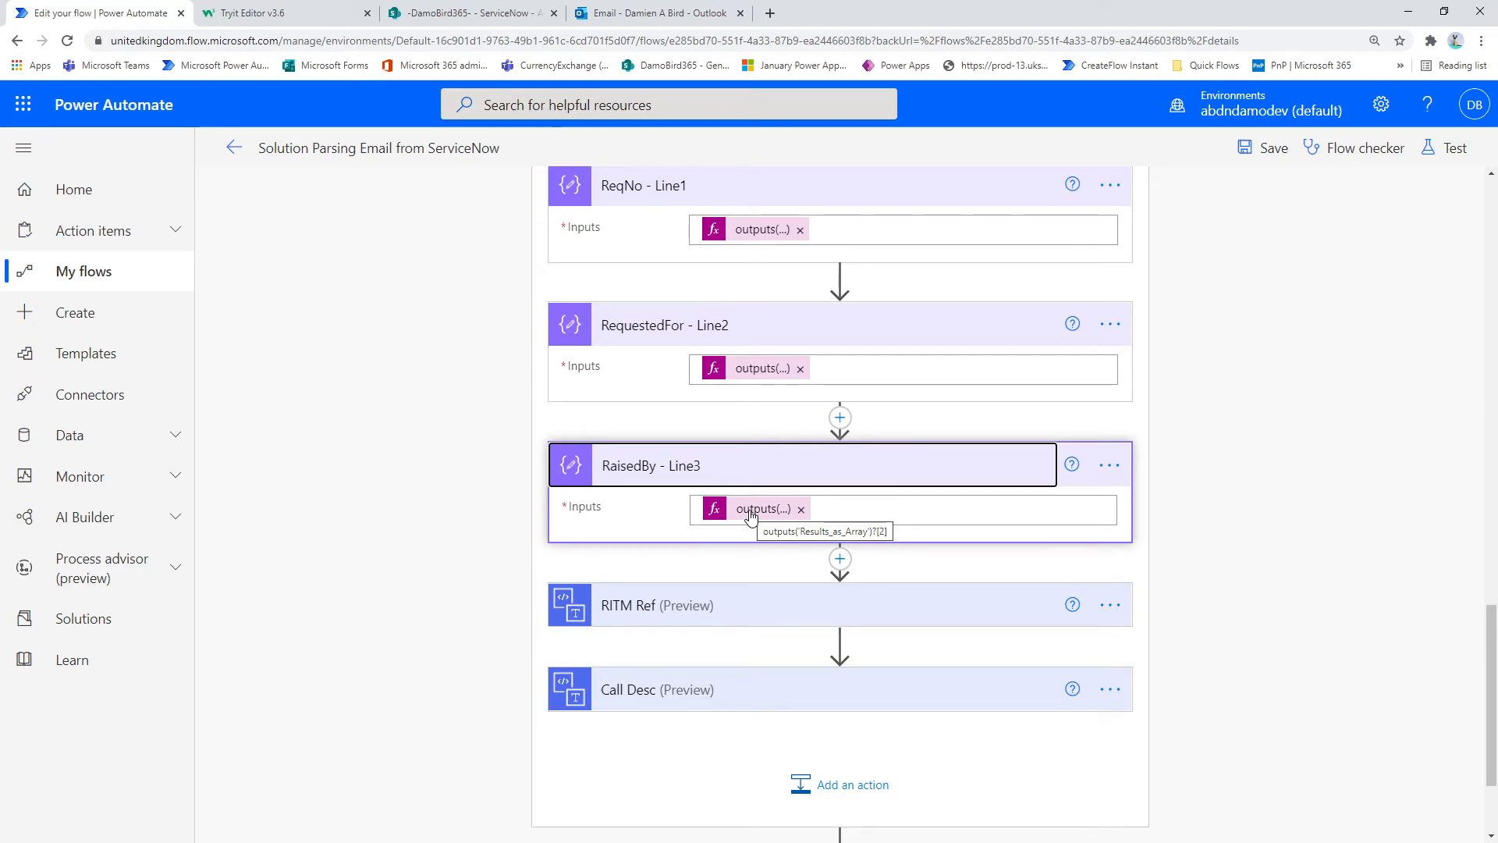
pyautogui.click(608, 12)
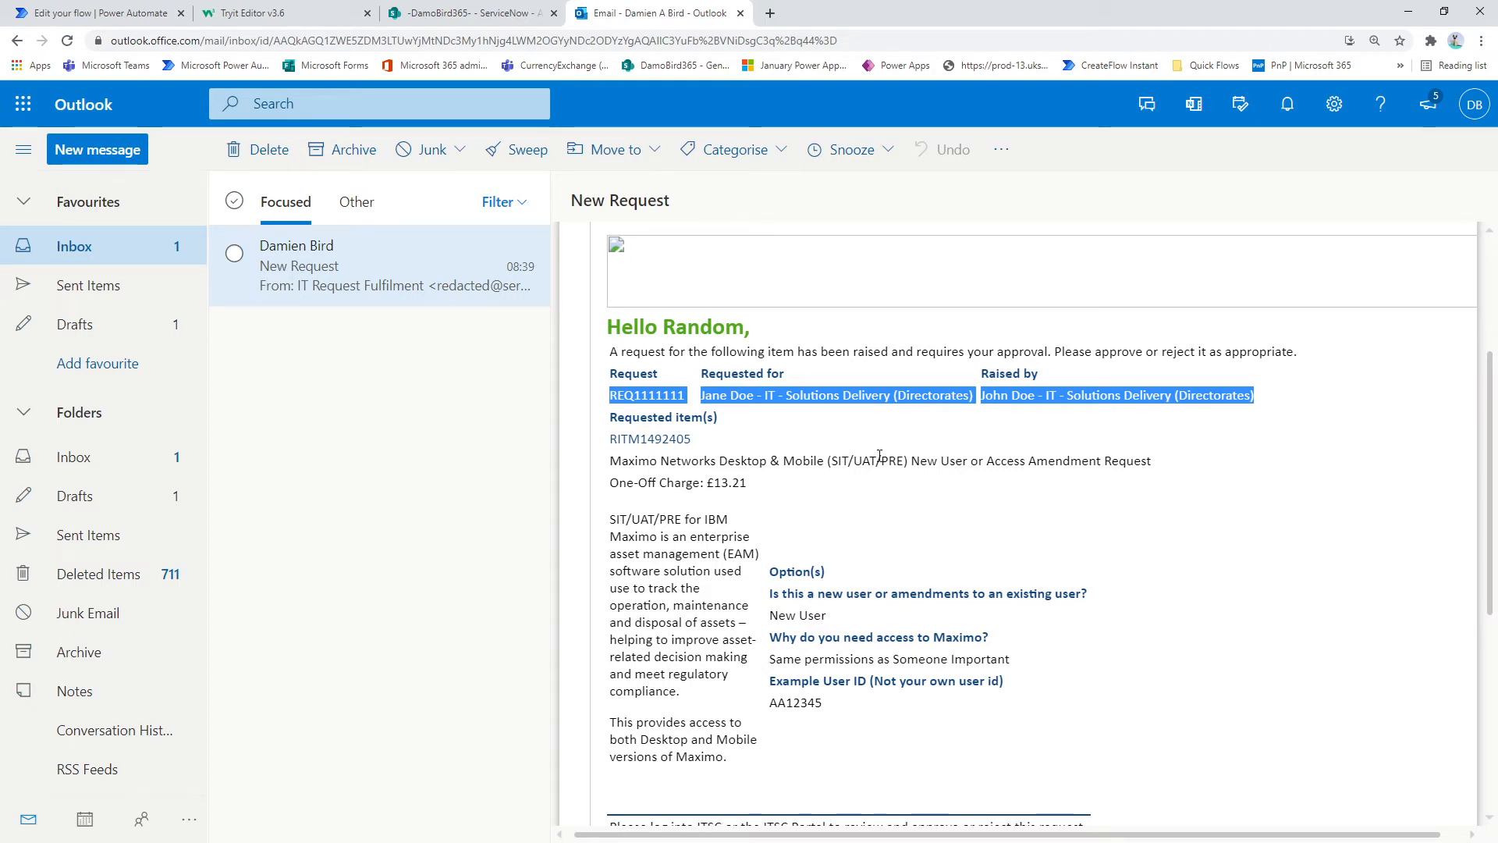
pyautogui.click(628, 327)
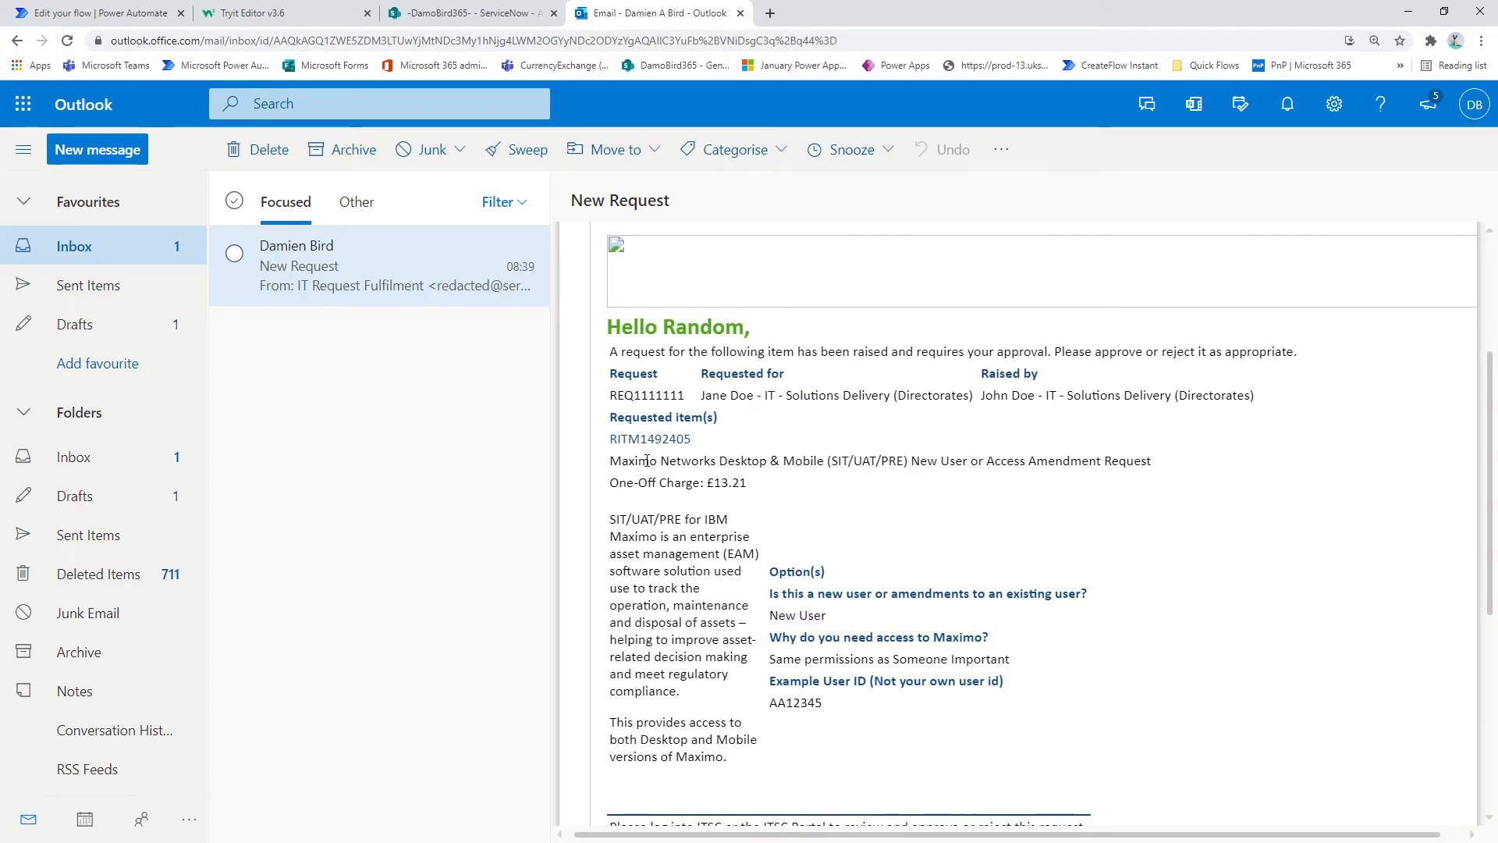
# Step: Return to the Power Automate flow and inspect the content expressions of the RITM Ref and Call Desc actions
pyautogui.click(72, 17)
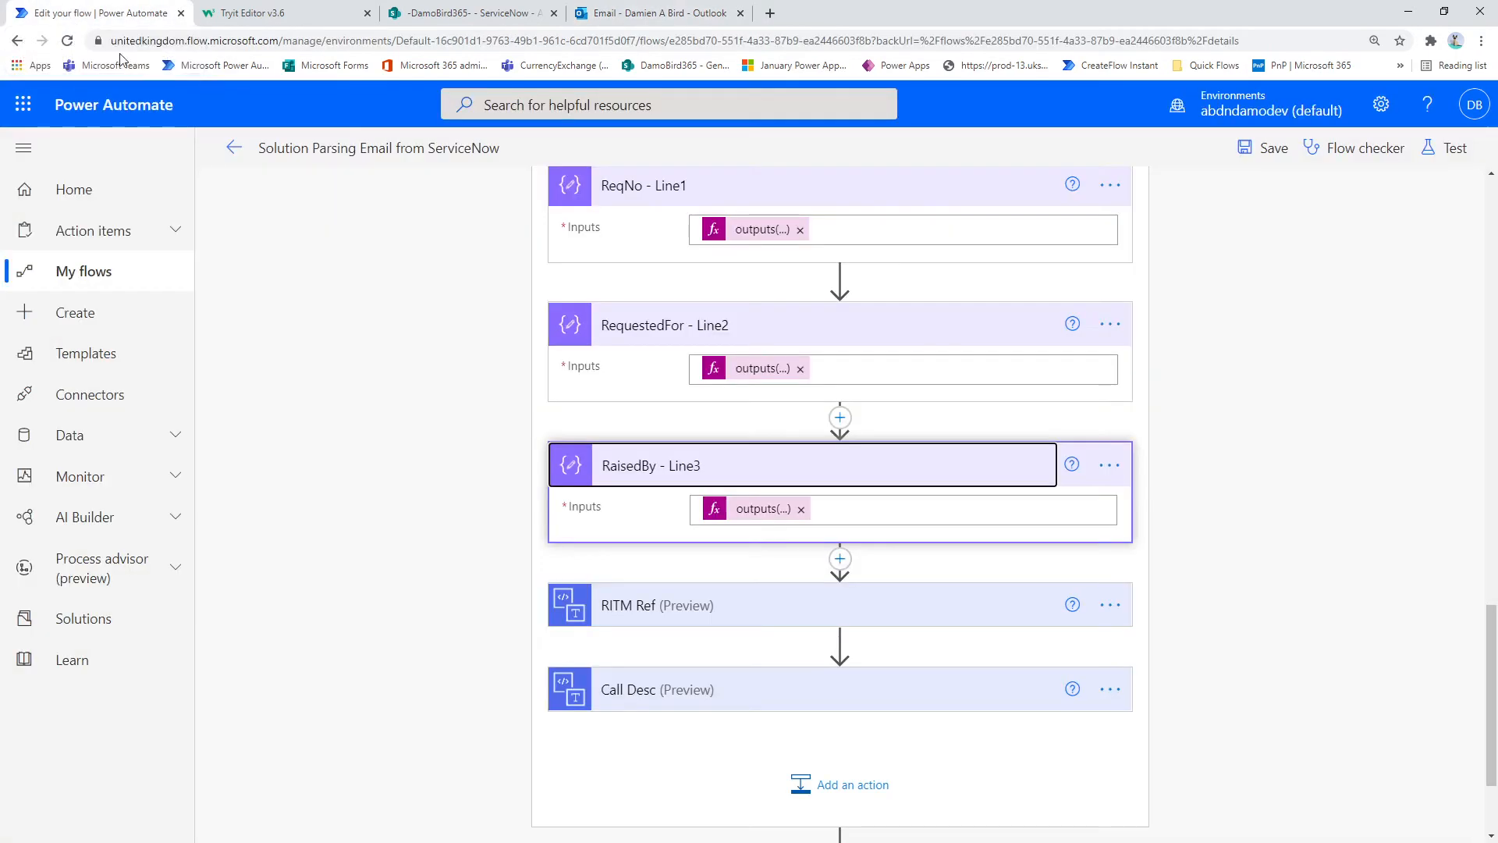
pyautogui.click(688, 611)
pyautogui.scroll(-3, 726, 592)
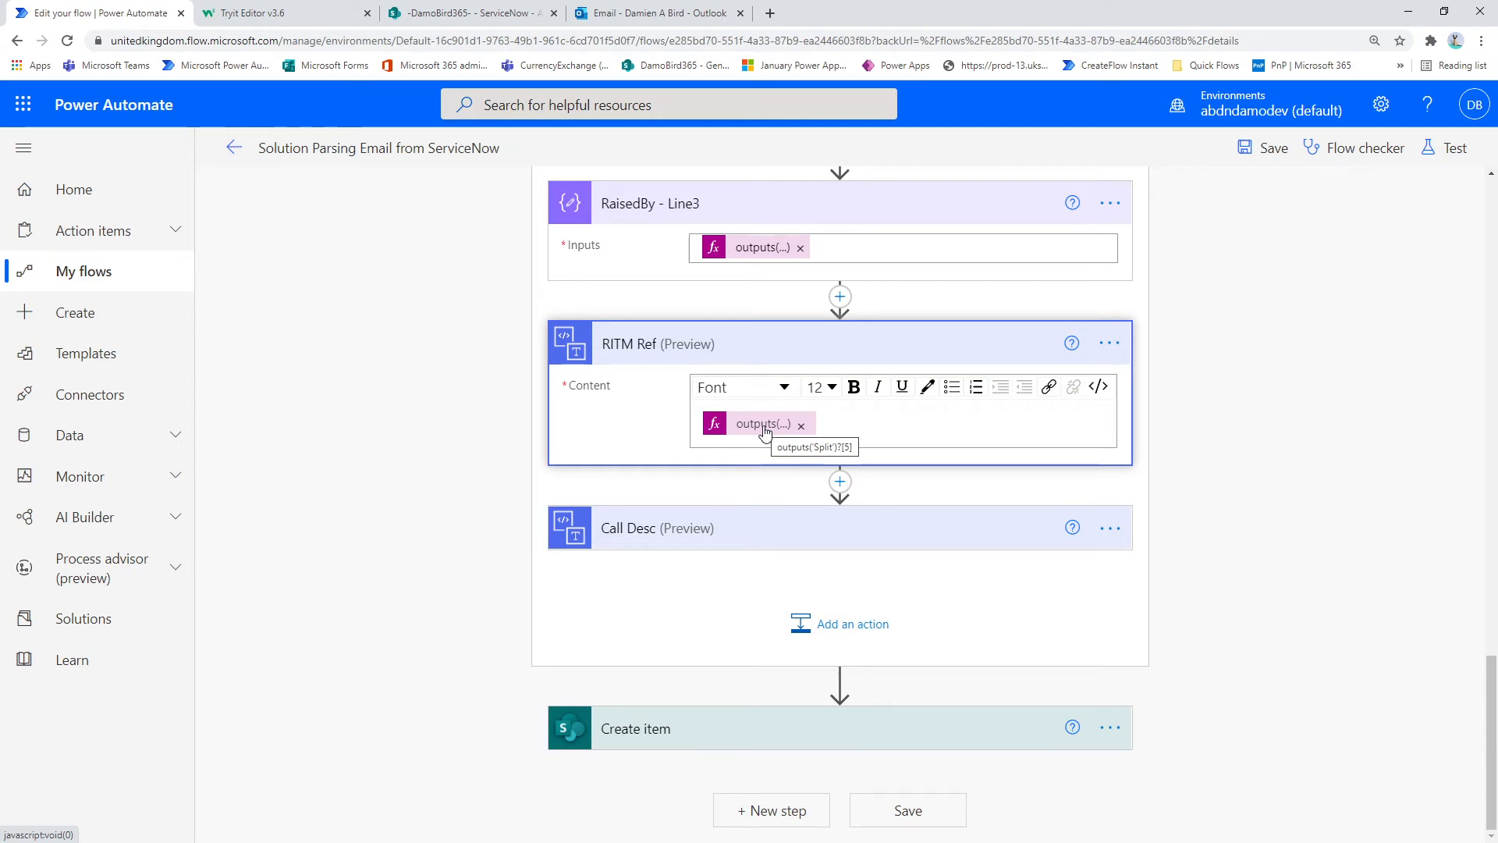
pyautogui.click(736, 532)
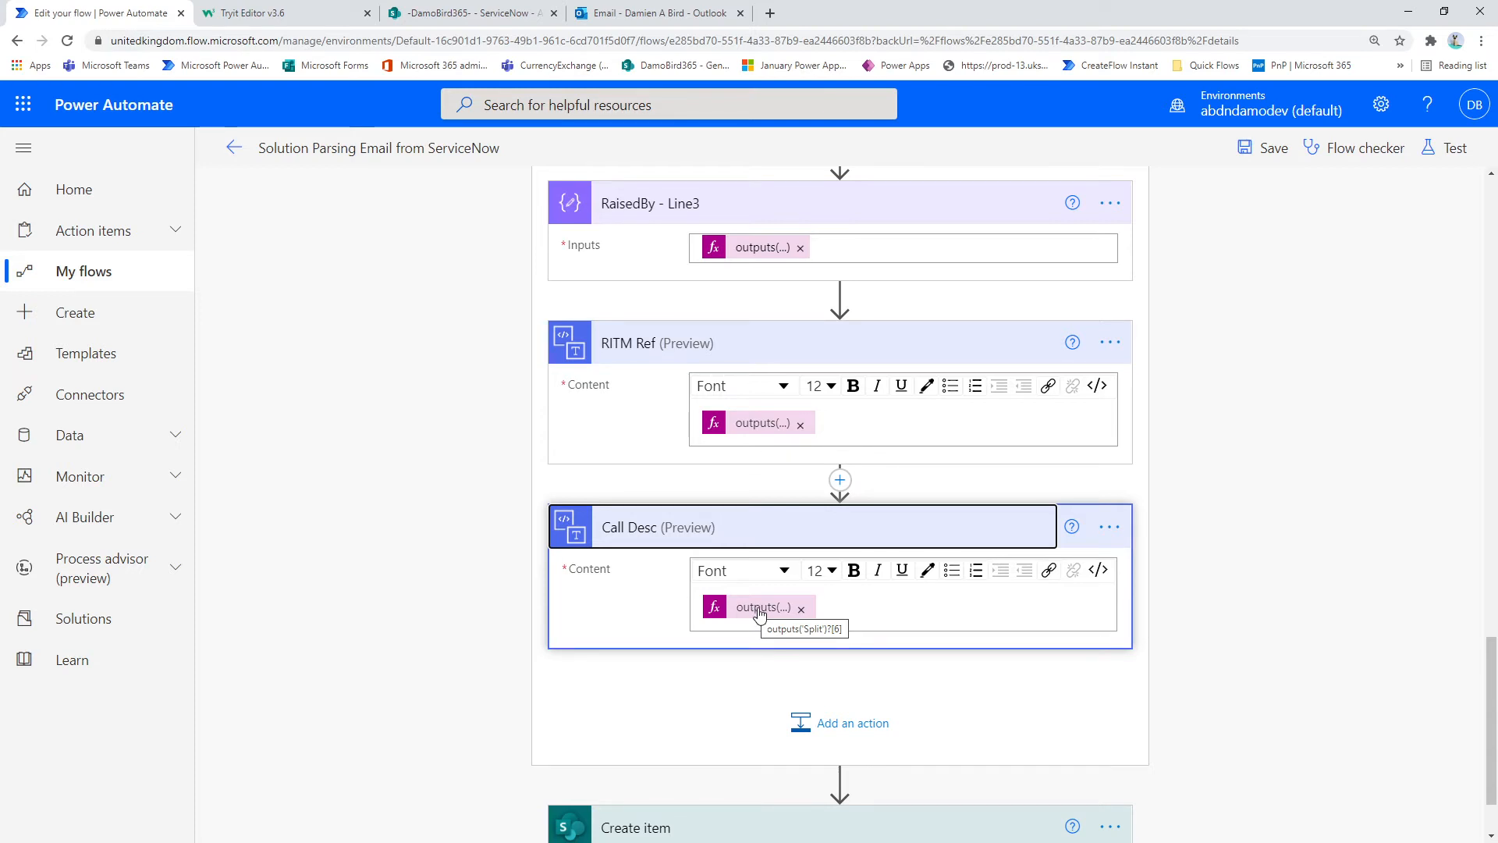
# Step: Expand the Create item action and examine which outputs feed the ServiceNow list's fields, then look back over the preceding element actions
pyautogui.click(736, 728)
pyautogui.scroll(-4, 755, 639)
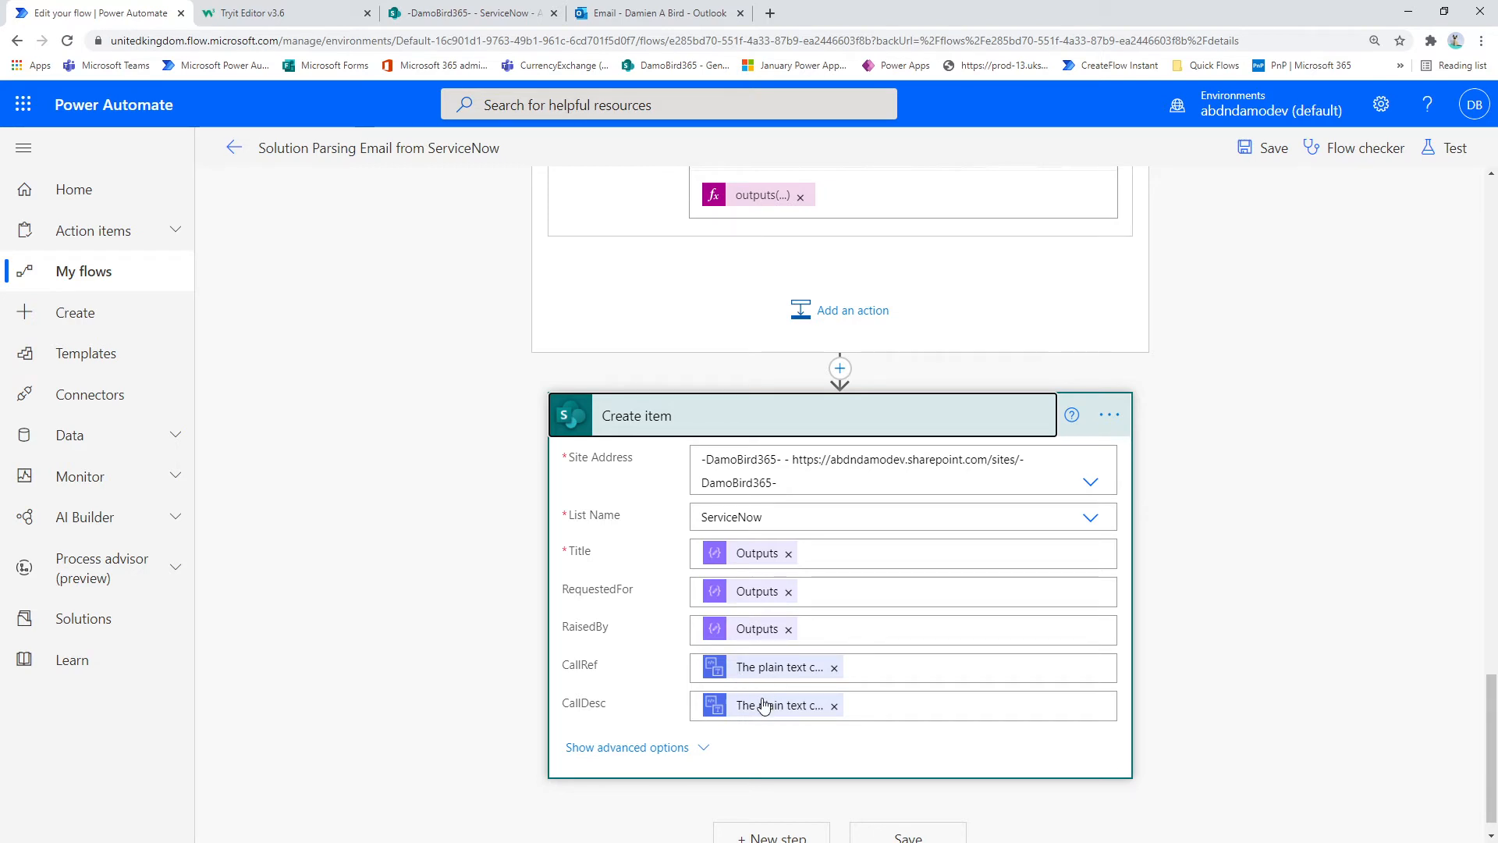
pyautogui.scroll(15, 792, 671)
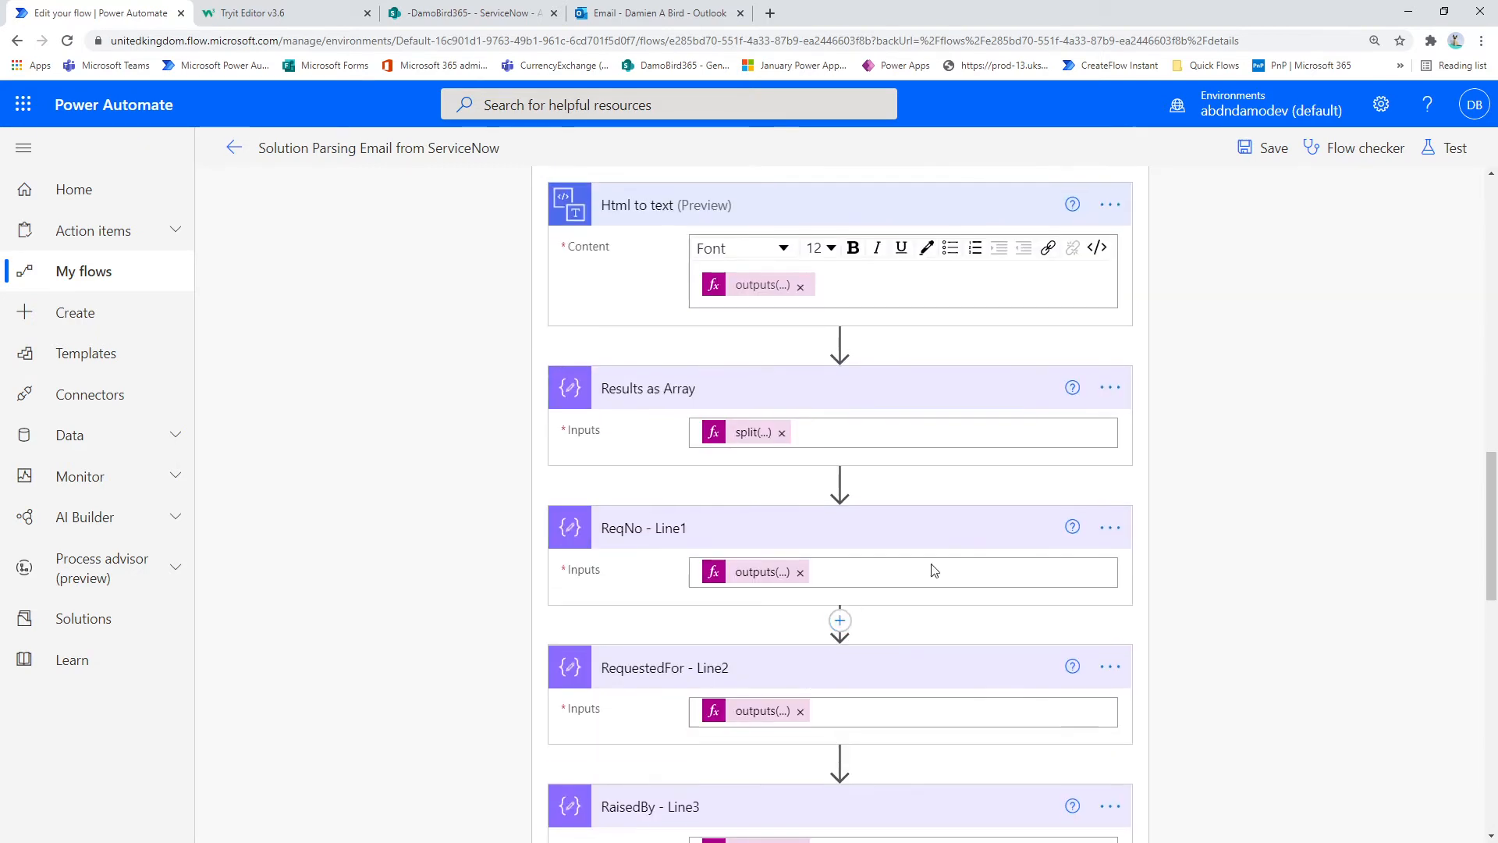
# Step: Run a manual test of the flow and open its run results
pyautogui.click(1440, 155)
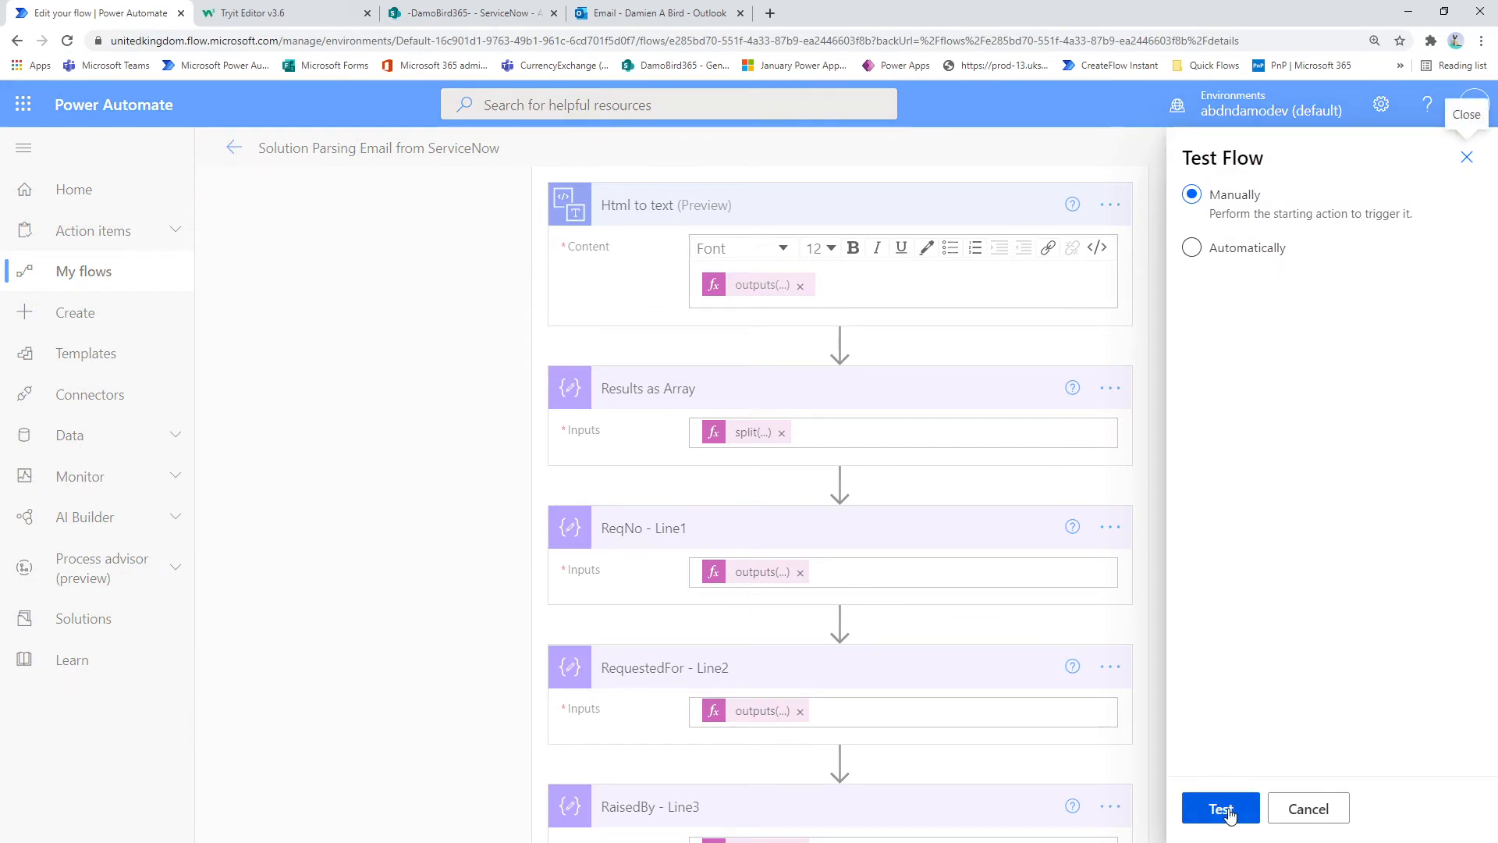
pyautogui.click(1222, 809)
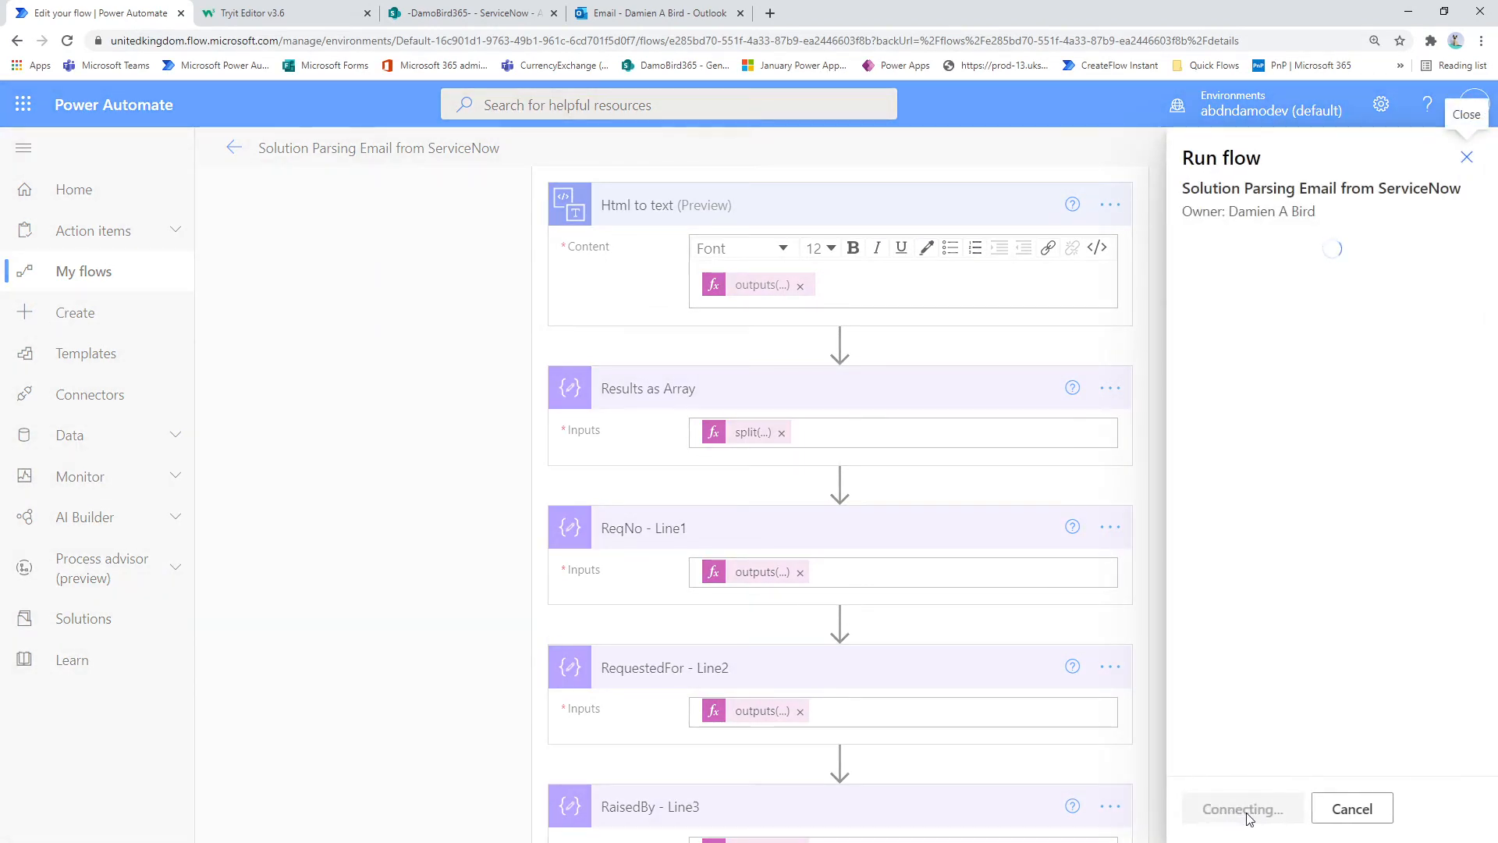
pyautogui.click(1241, 811)
pyautogui.click(1237, 815)
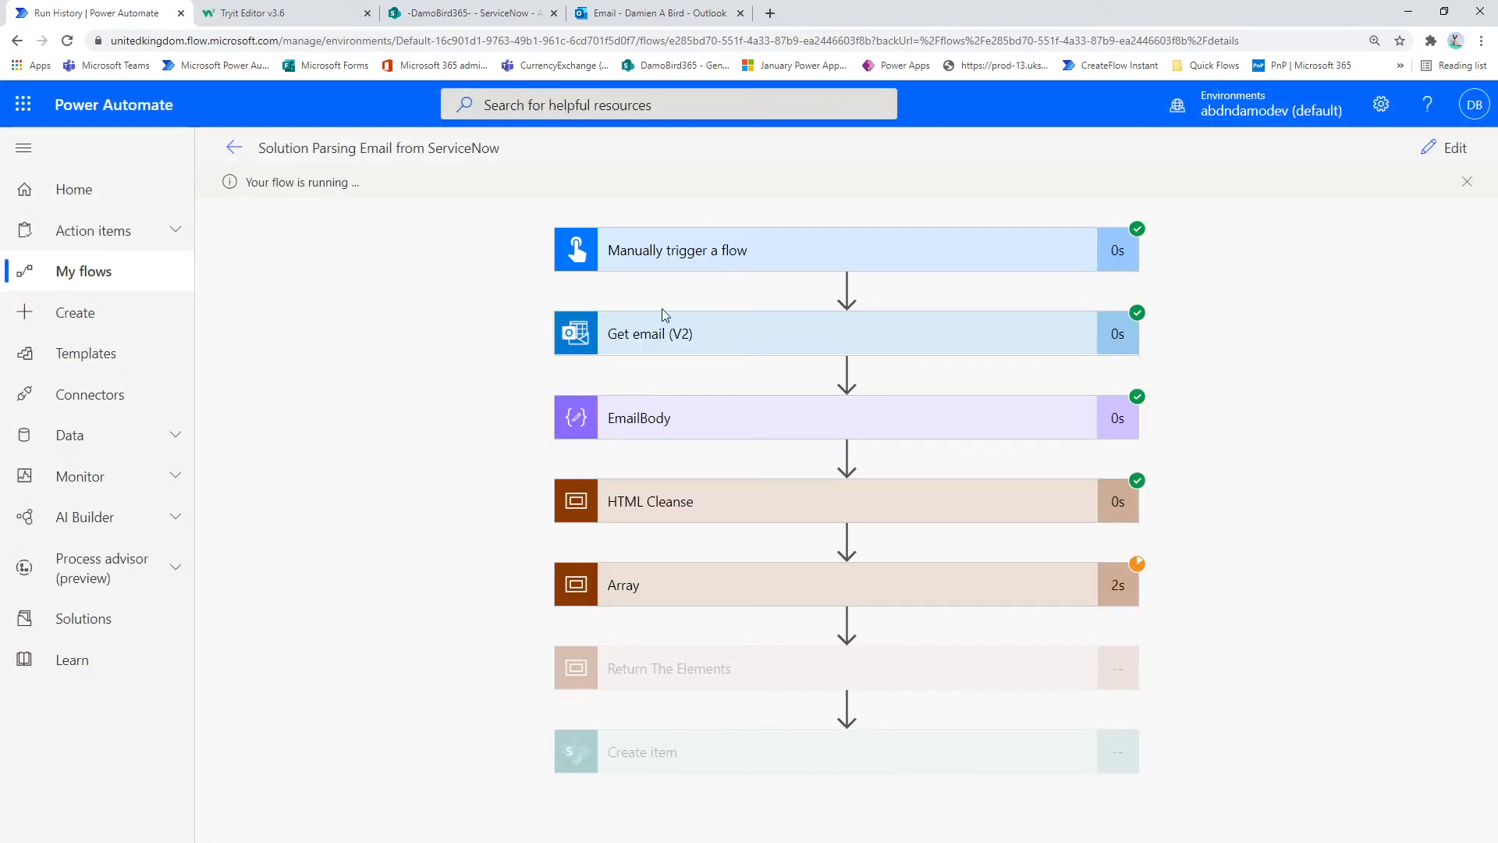
# Step: Check the Get email (V2) inputs and outputs in the run, collapse them and expand the HTML Cleanse scope
pyautogui.click(719, 347)
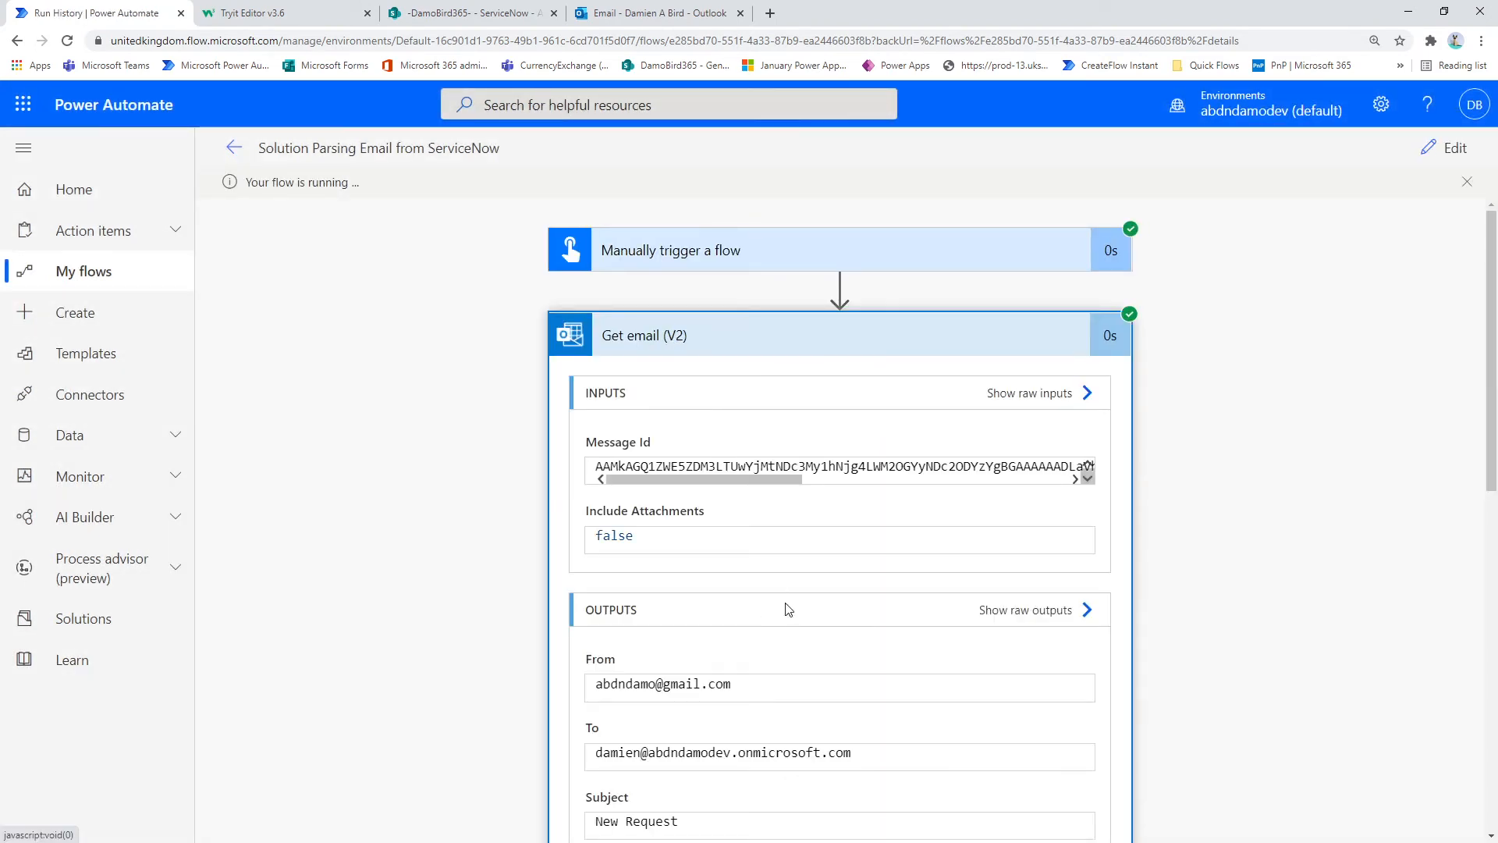
pyautogui.click(975, 340)
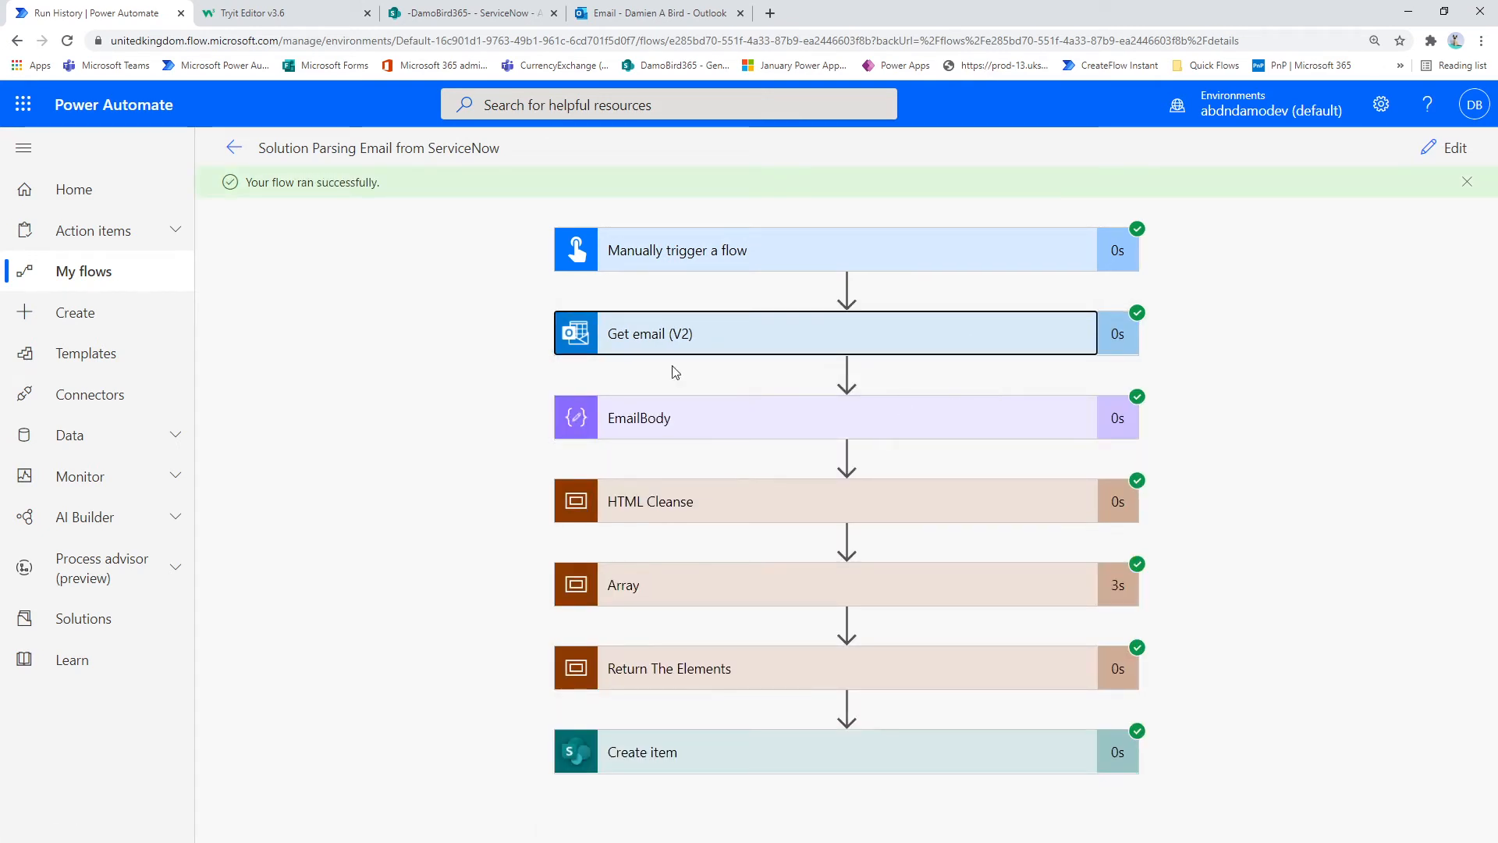
pyautogui.click(683, 501)
pyautogui.scroll(-5, 1271, 321)
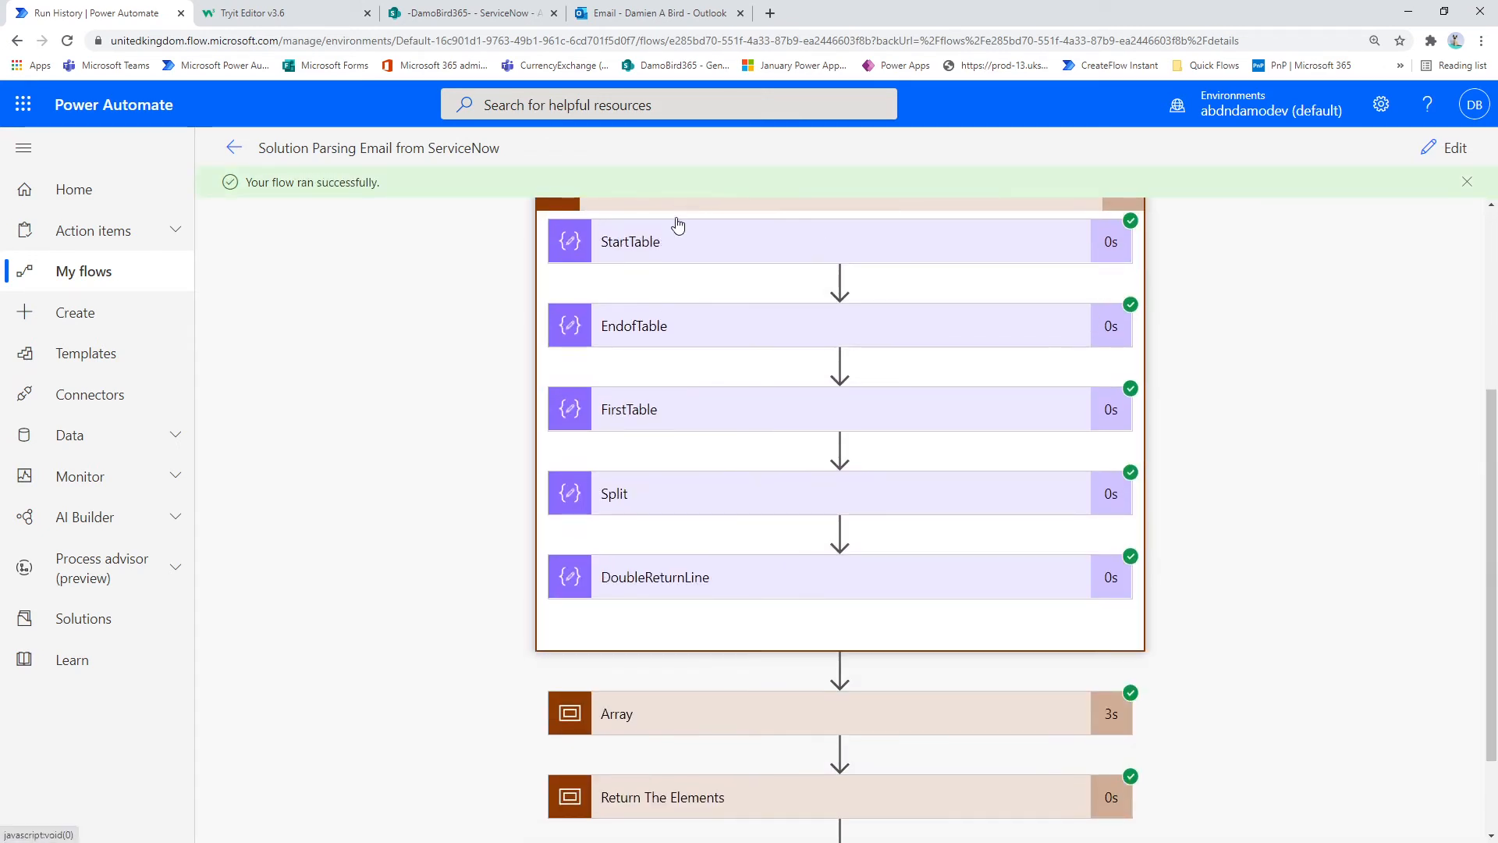
# Step: Examine the StartTable and EndofTable position values in the HTML Cleanse scope
pyautogui.click(660, 251)
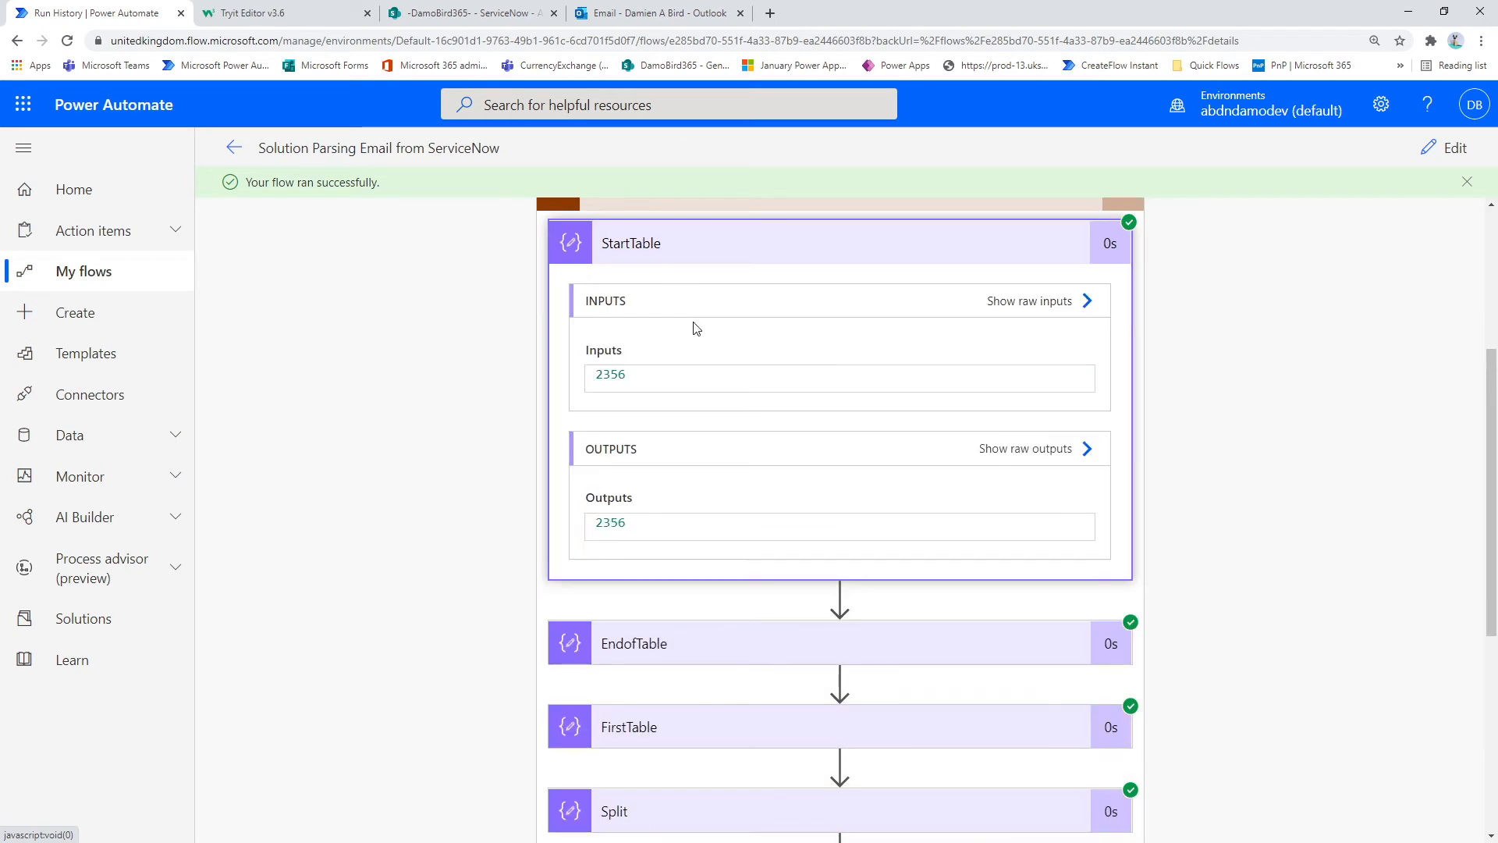
pyautogui.moveTo(627, 374); pyautogui.dragTo(559, 414)
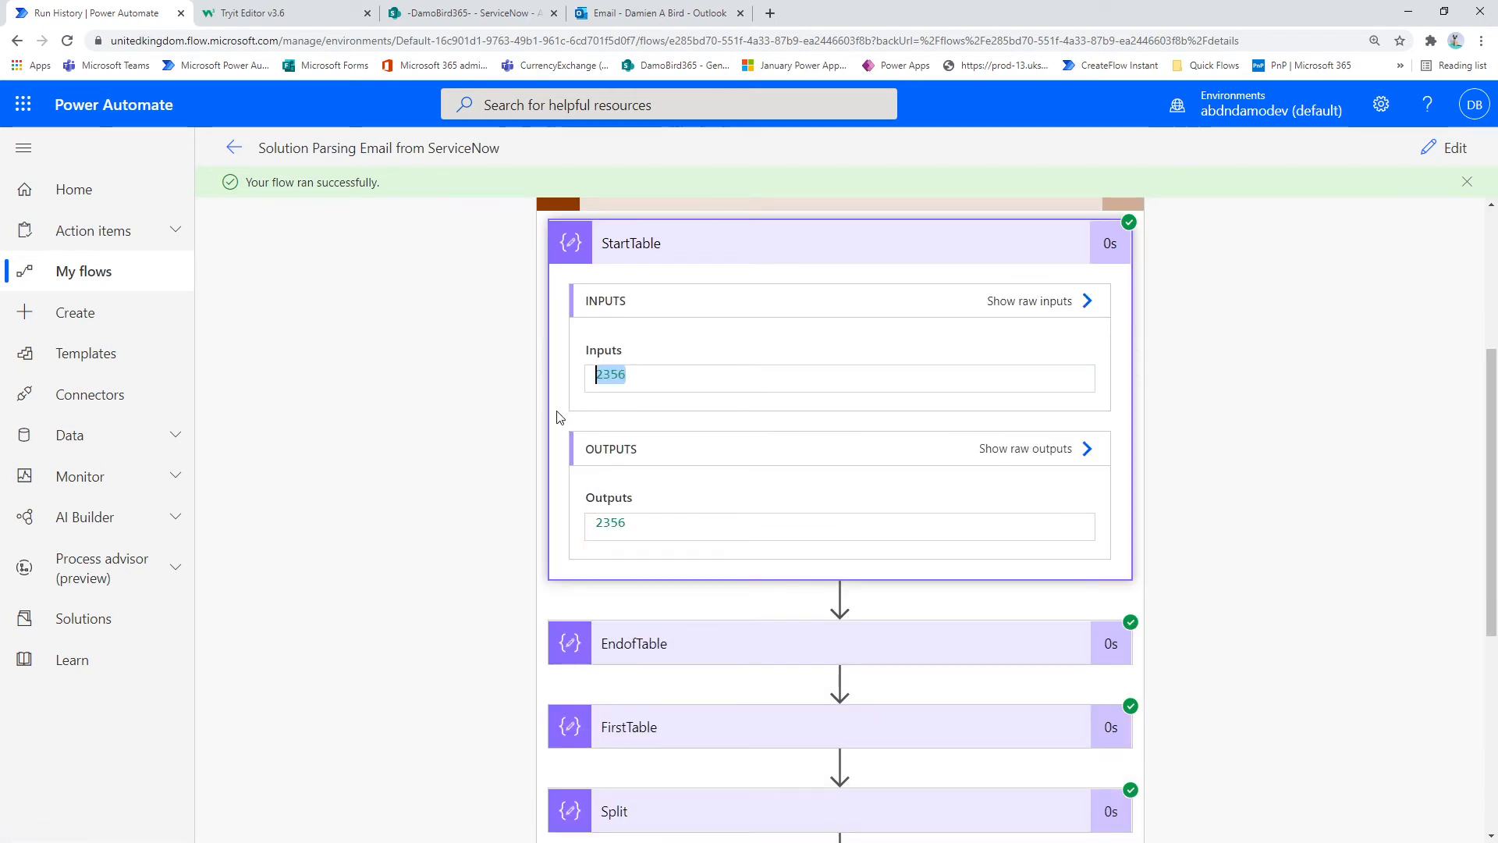
pyautogui.click(634, 379)
pyautogui.click(686, 648)
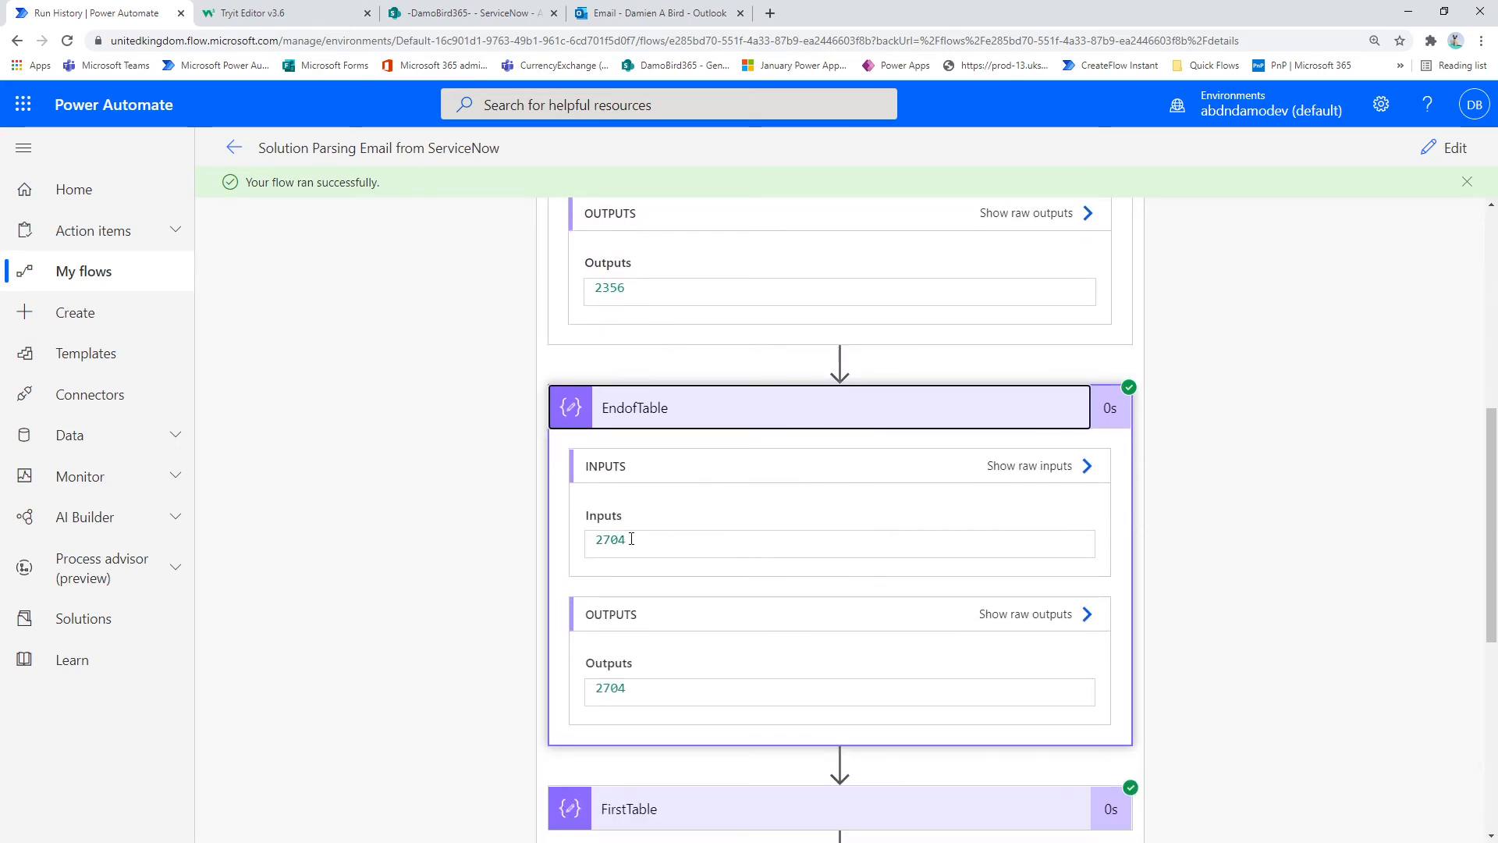
pyautogui.scroll(-4, 651, 559)
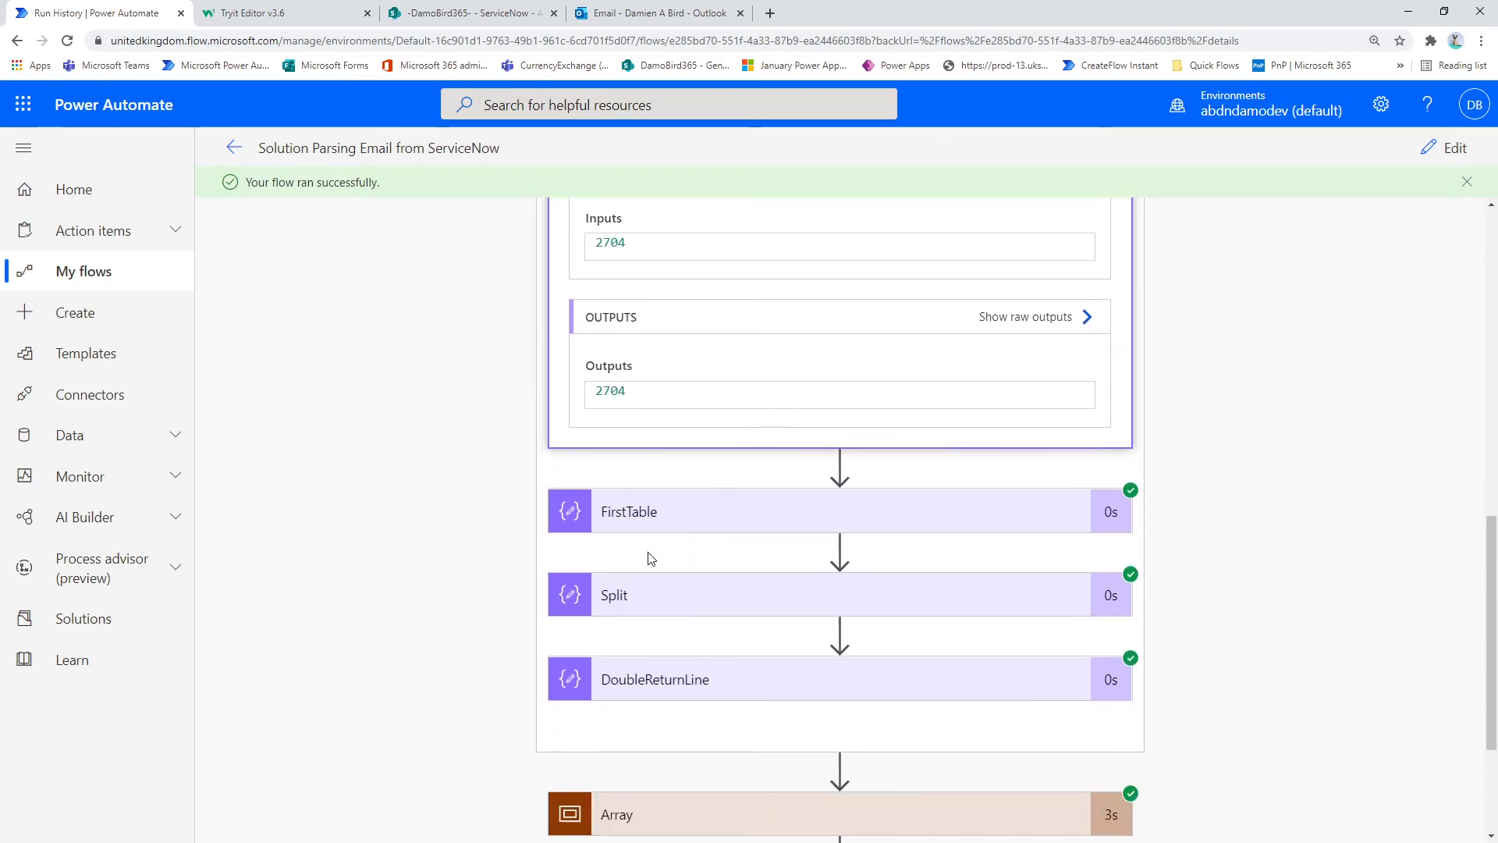
# Step: Expand the FirstTable action and highlight the table HTML in its inputs to review what was extracted
pyautogui.click(645, 499)
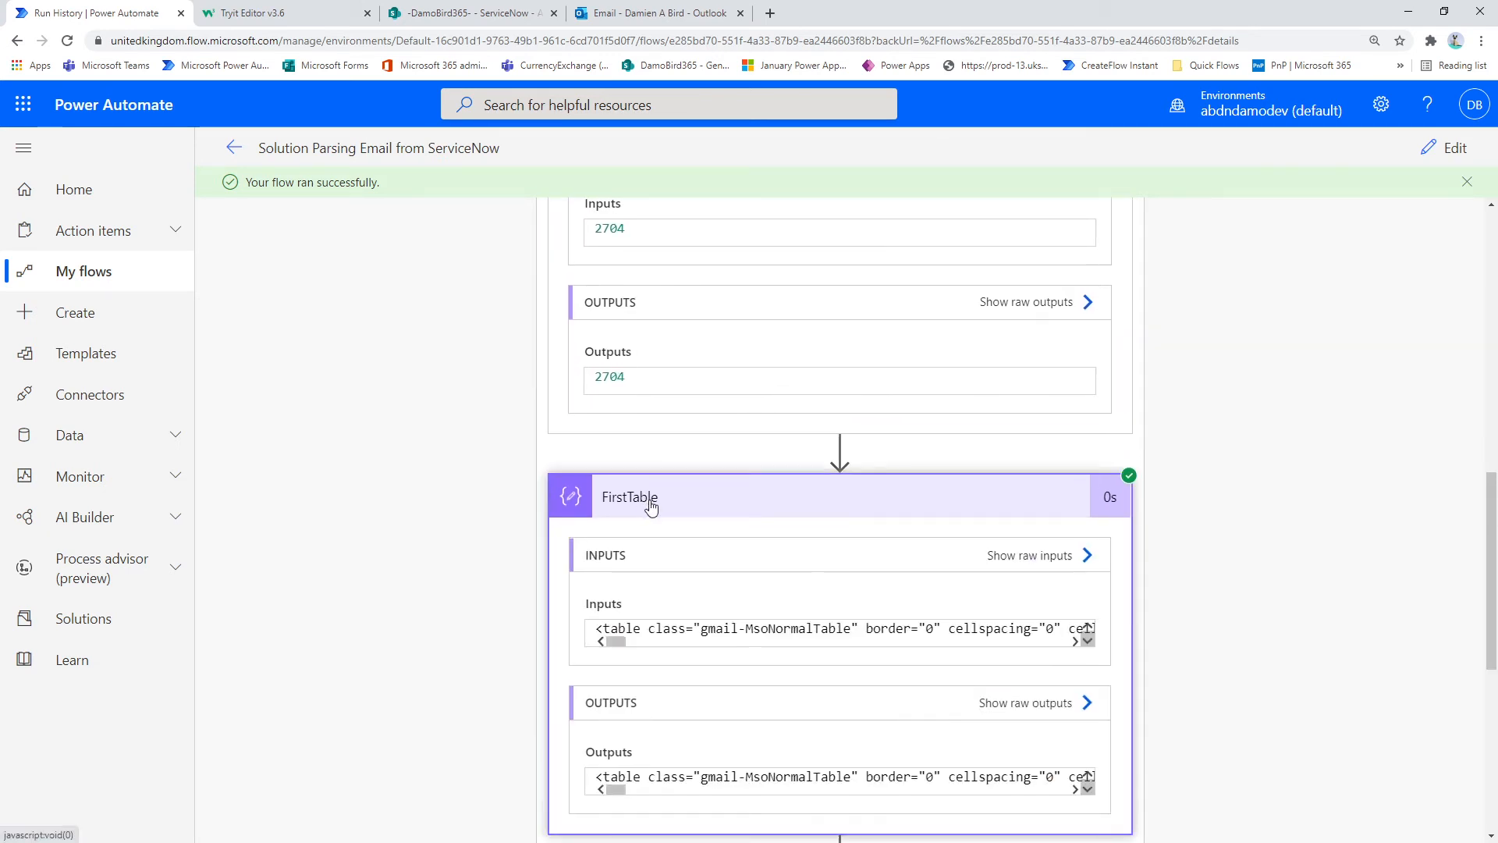
pyautogui.scroll(-2, 651, 507)
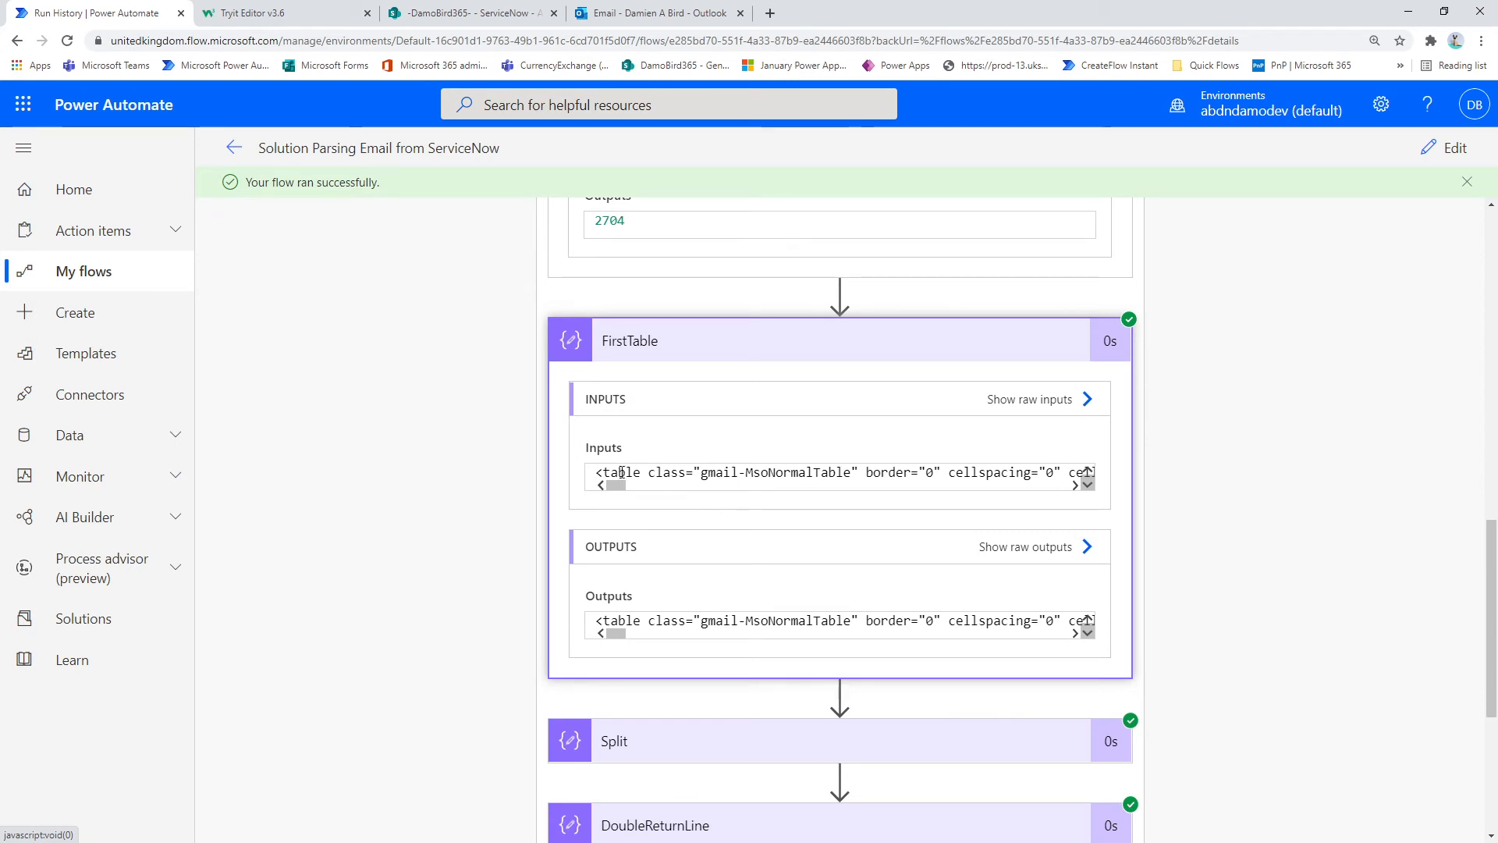
pyautogui.moveTo(597, 473); pyautogui.dragTo(961, 473)
pyautogui.scroll(-2, 632, 616)
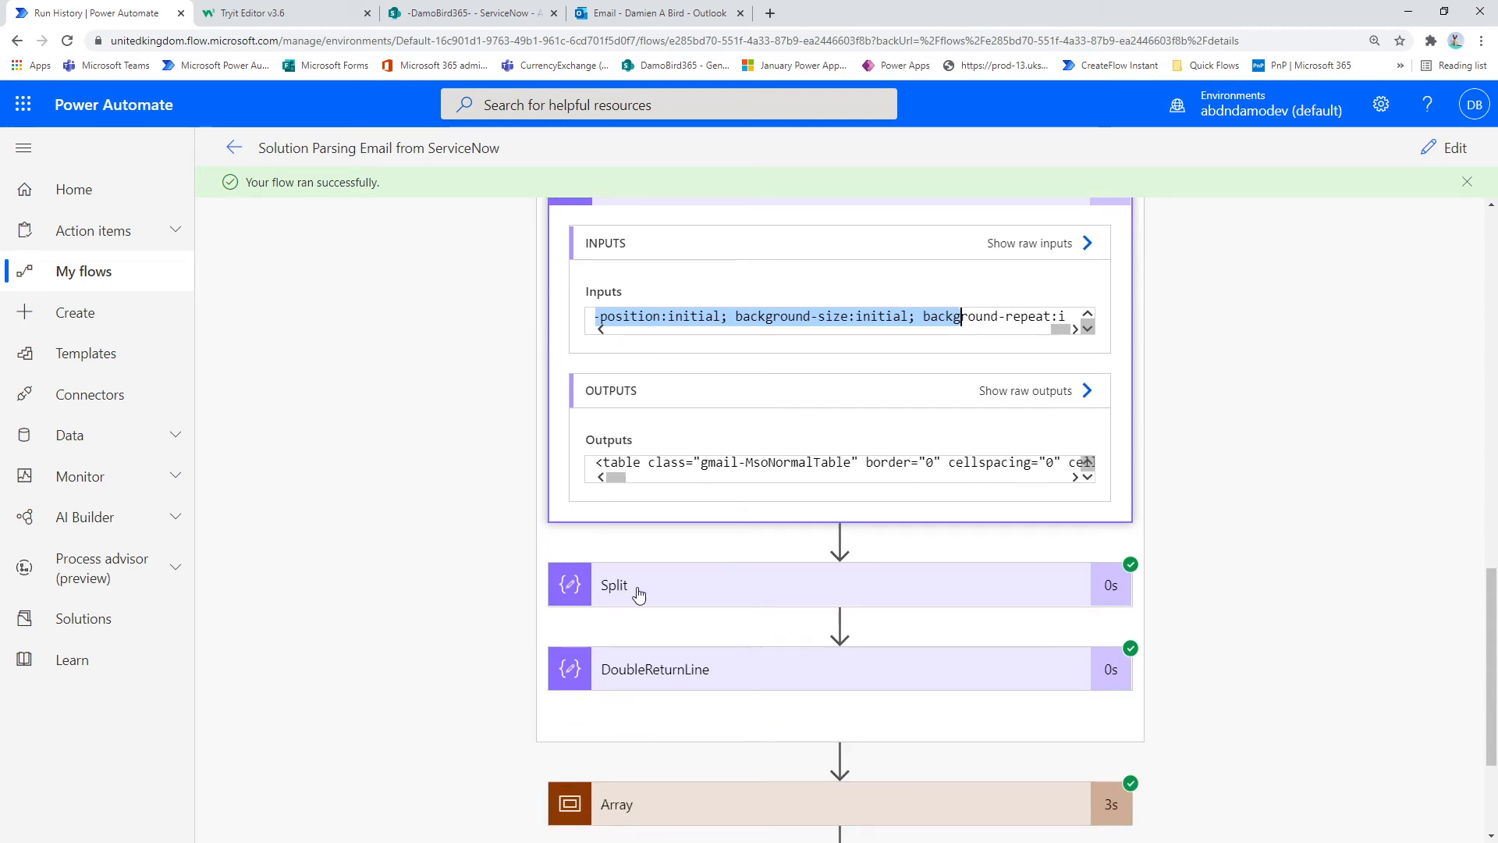
# Step: Expand the Split action and highlight the <tr> tag in the FirstTable output for comparison with the split result
pyautogui.click(646, 595)
pyautogui.scroll(-4, 686, 546)
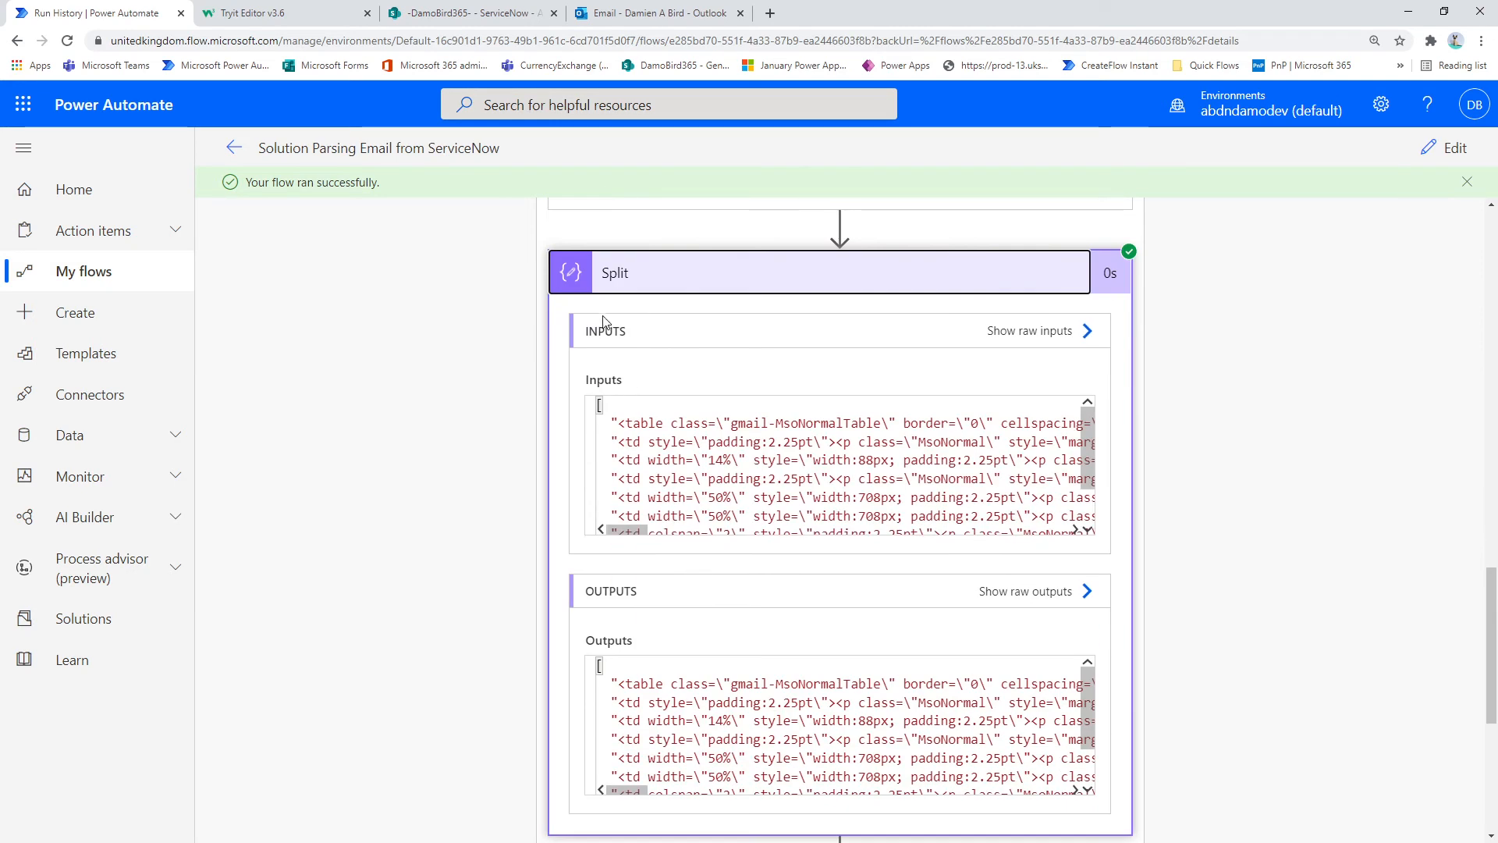
pyautogui.scroll(2, 624, 316)
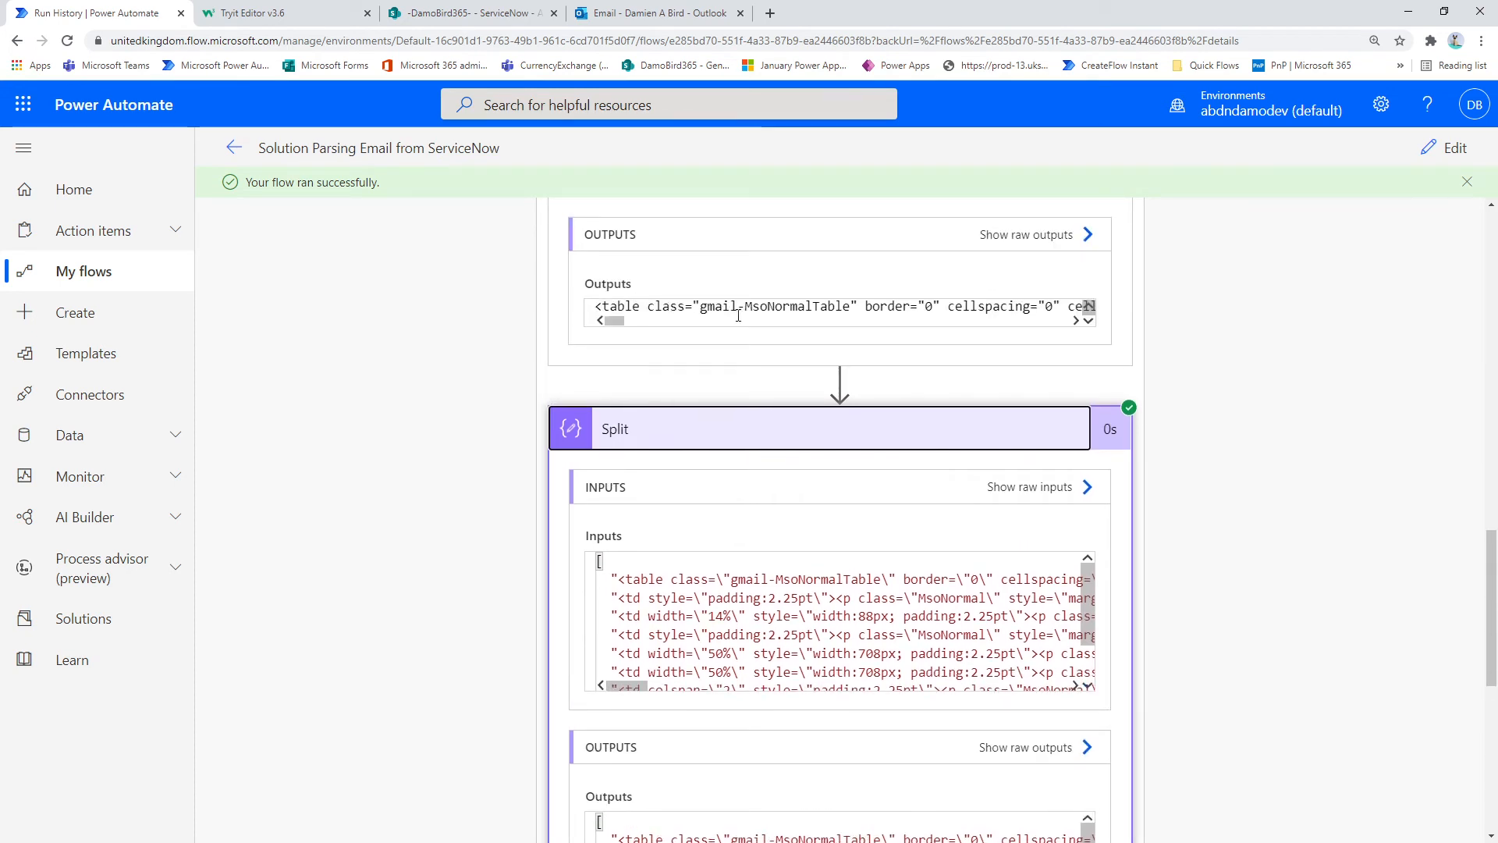
pyautogui.moveTo(624, 323); pyautogui.dragTo(622, 326)
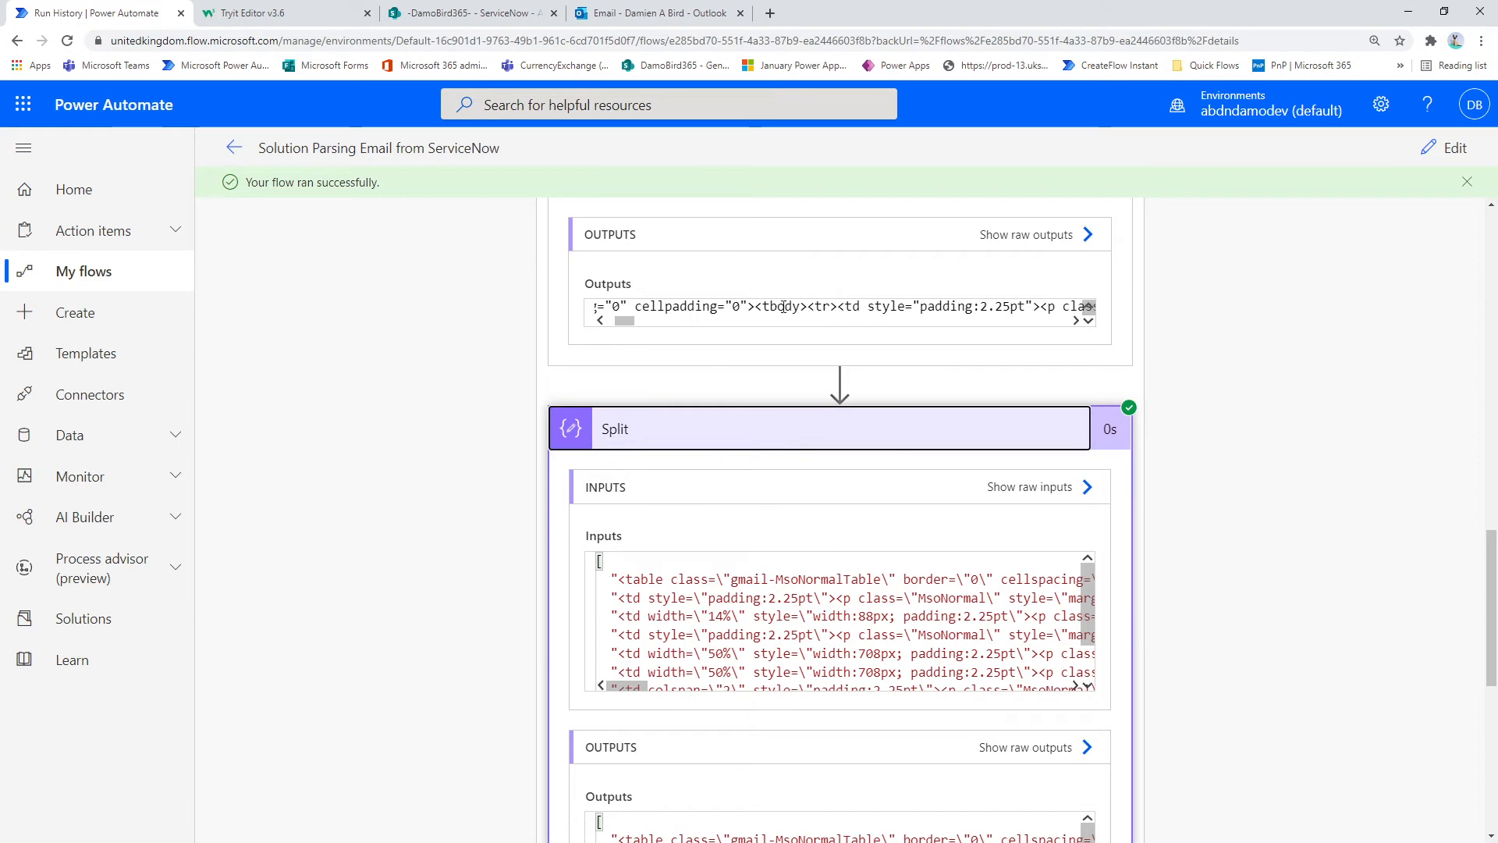
pyautogui.moveTo(837, 308); pyautogui.dragTo(809, 308)
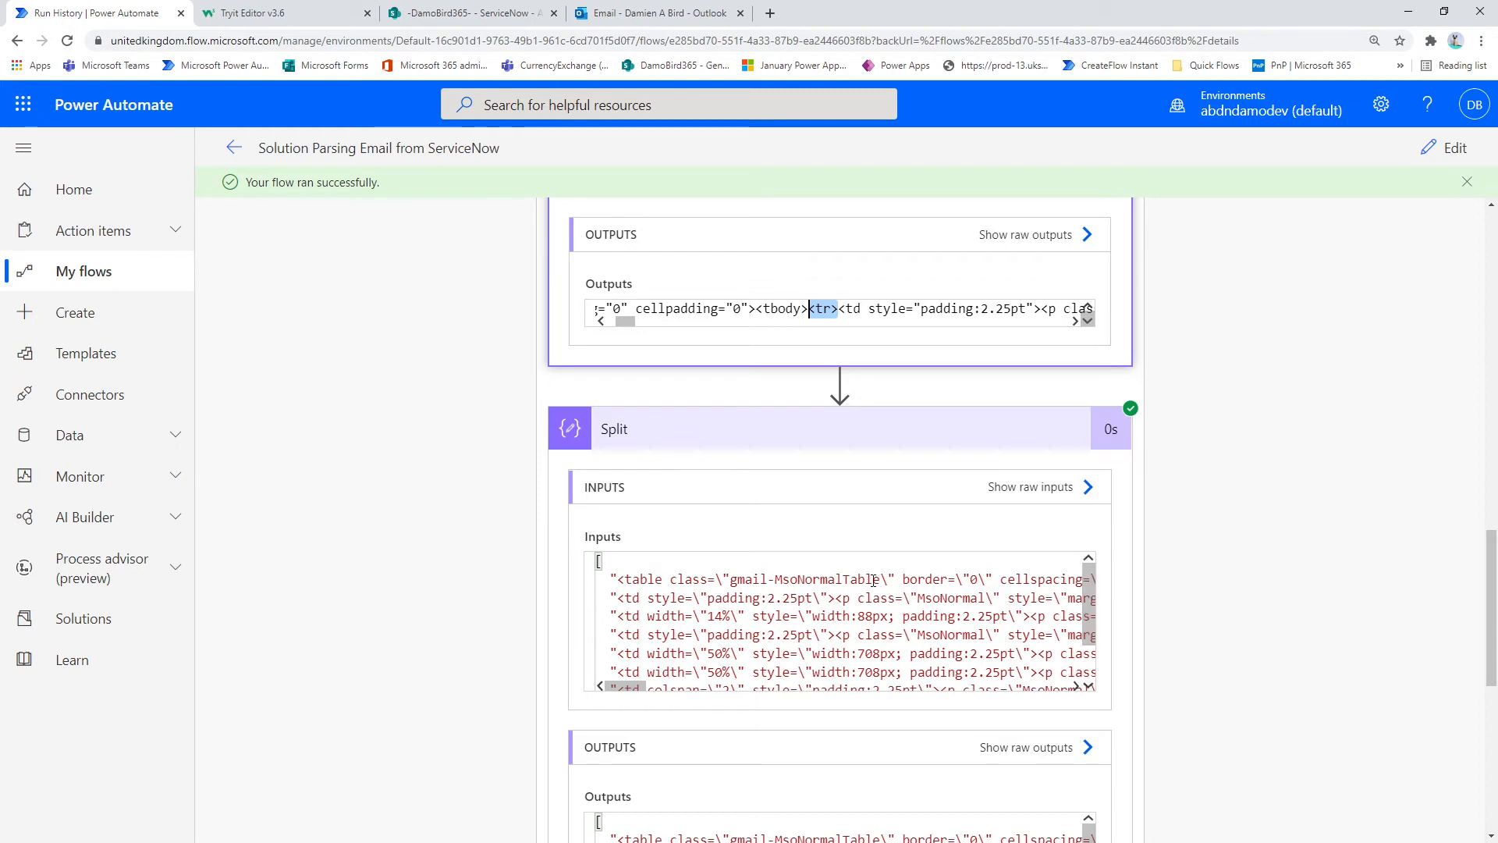
# Step: Examine the elements of the Split inputs array through to the end of the list
pyautogui.click(859, 616)
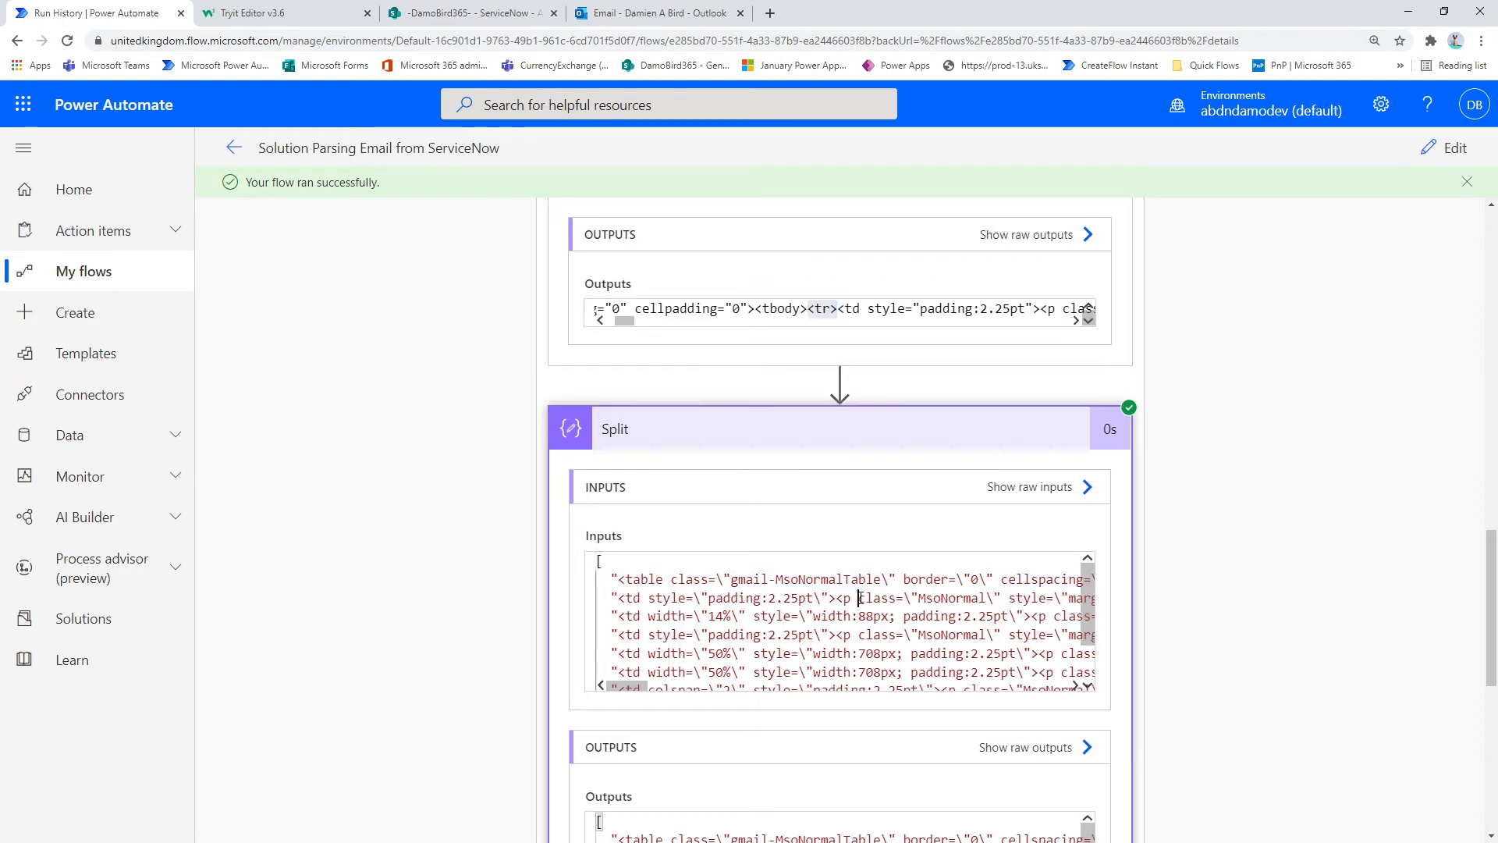
pyautogui.scroll(-1, 866, 636)
pyautogui.click(888, 662)
pyautogui.moveTo(897, 683); pyautogui.dragTo(900, 680)
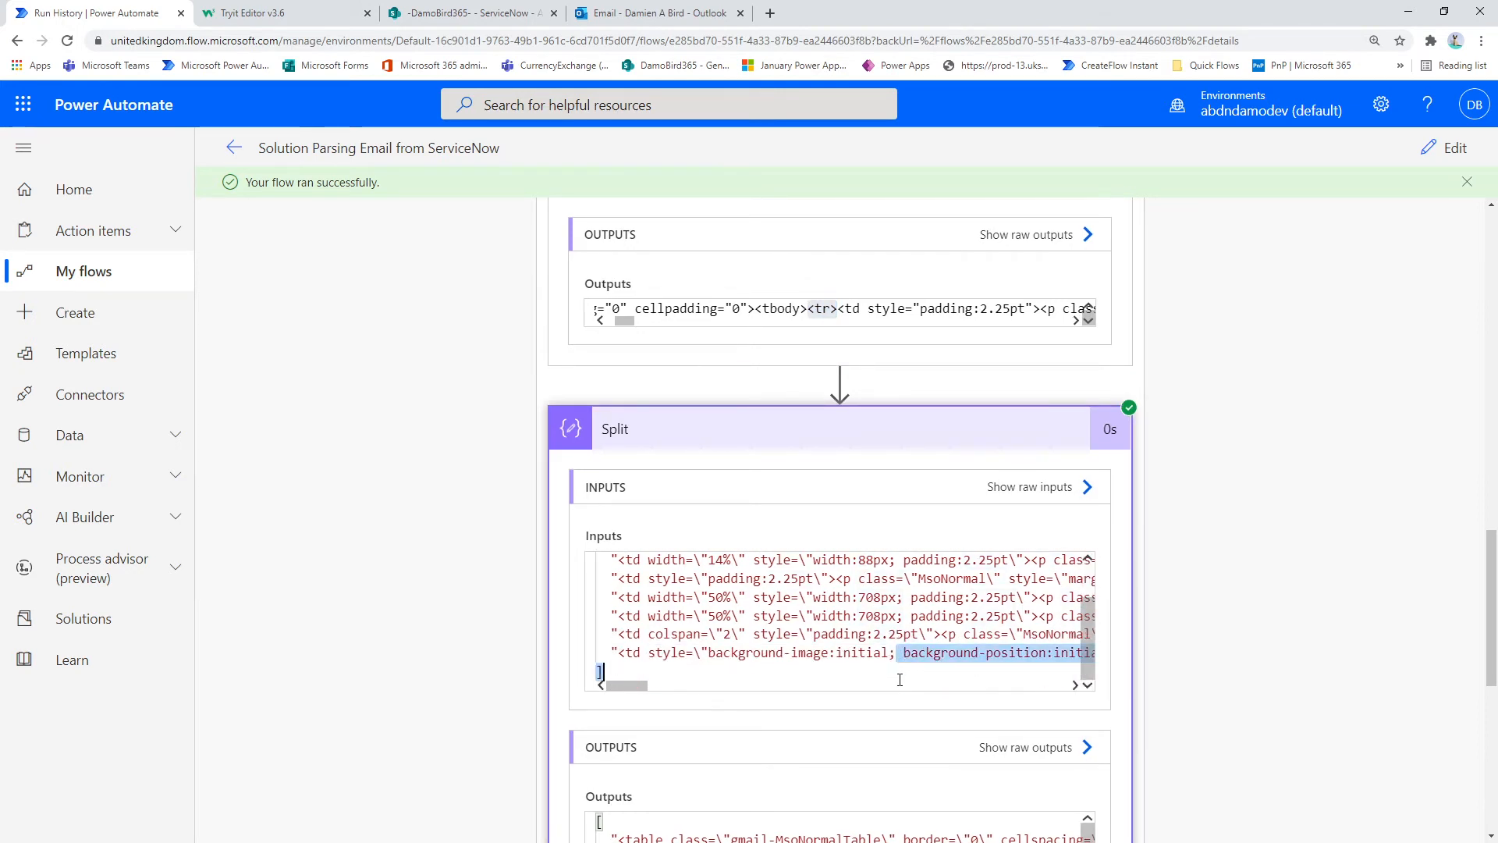
pyautogui.click(882, 654)
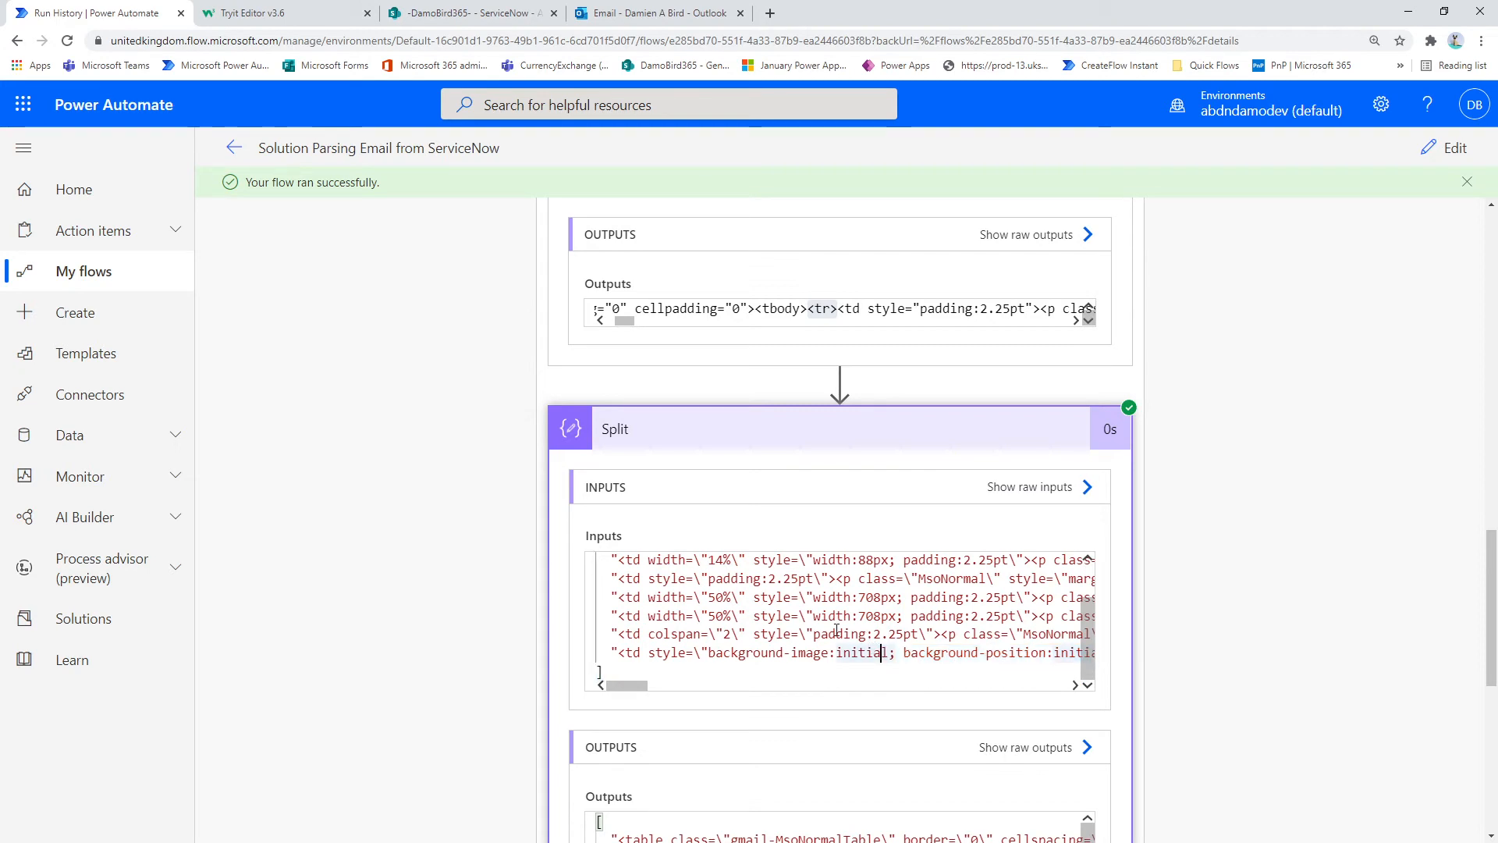
# Step: Check the request details in the Outlook email, then return to the flow run and select the whole Split inputs array
pyautogui.click(655, 14)
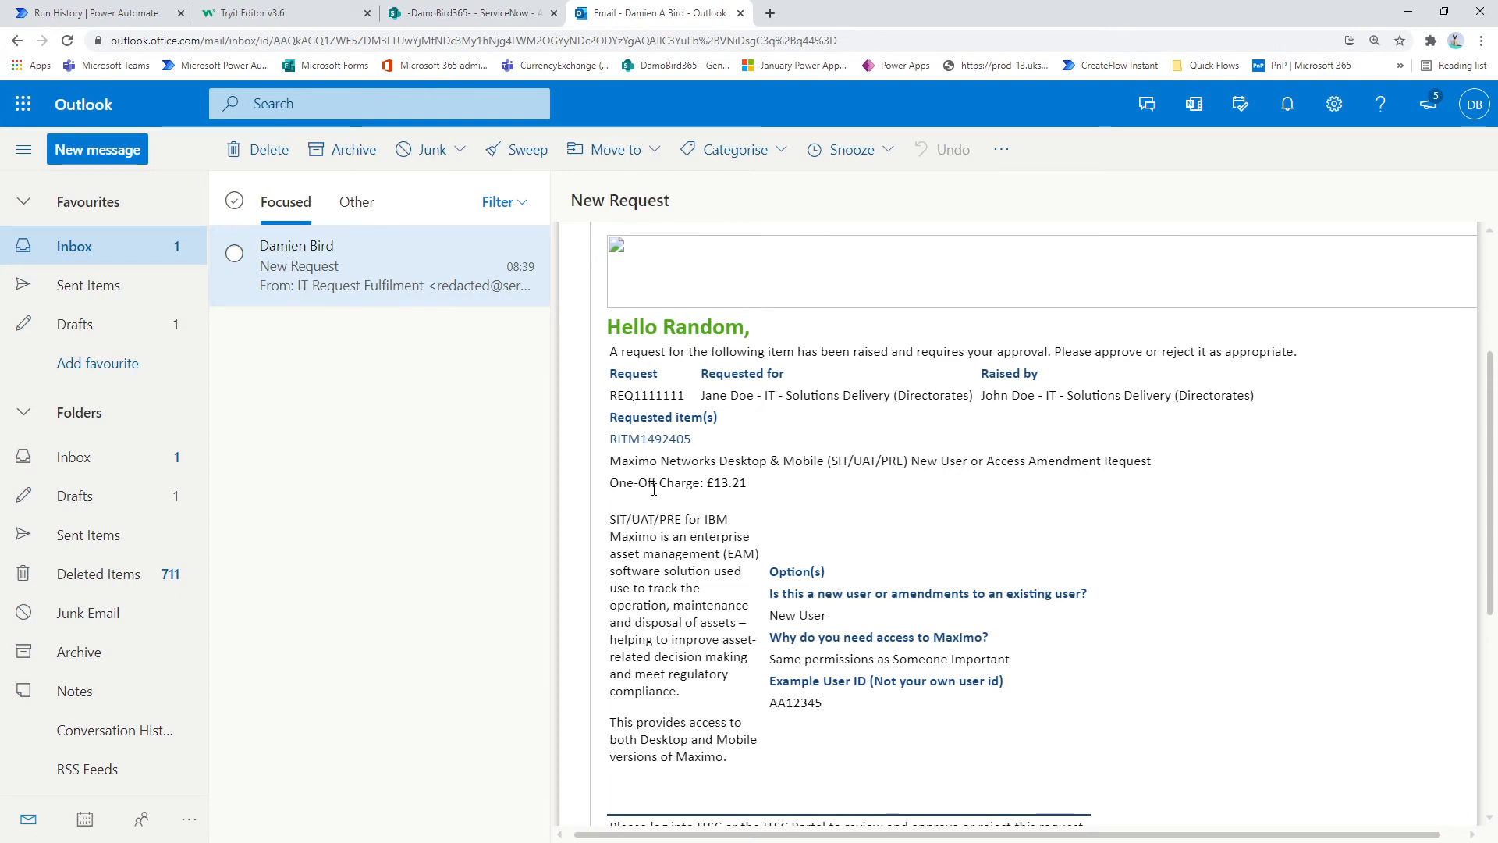
pyautogui.click(74, 13)
pyautogui.hotkey('ctrl', 'a')
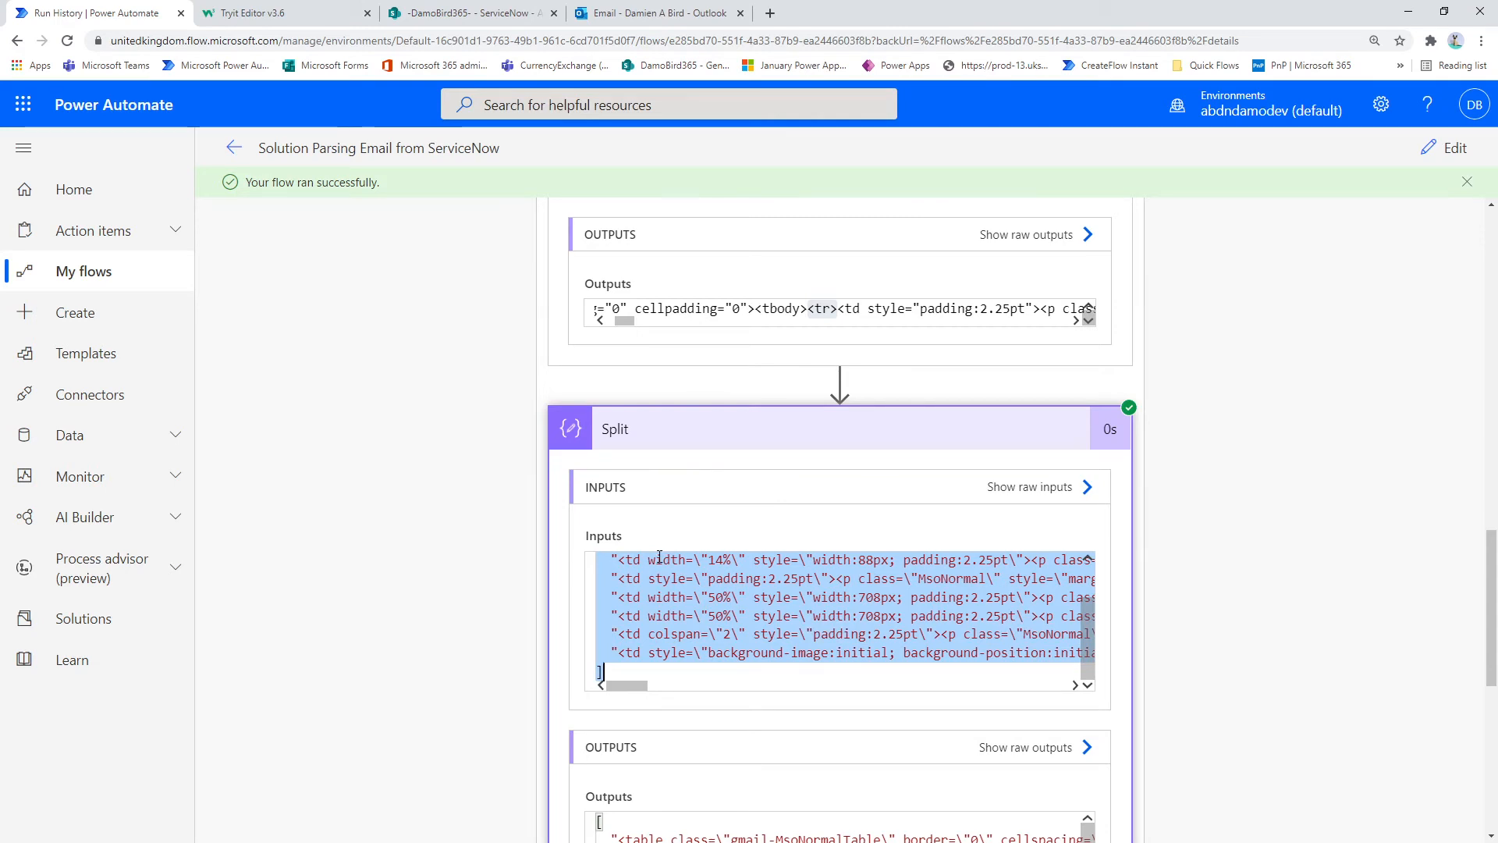
# Step: Expand the Array scope and its HTML to Text for Items of Split loop to view the iterations
pyautogui.scroll(-5, 659, 556)
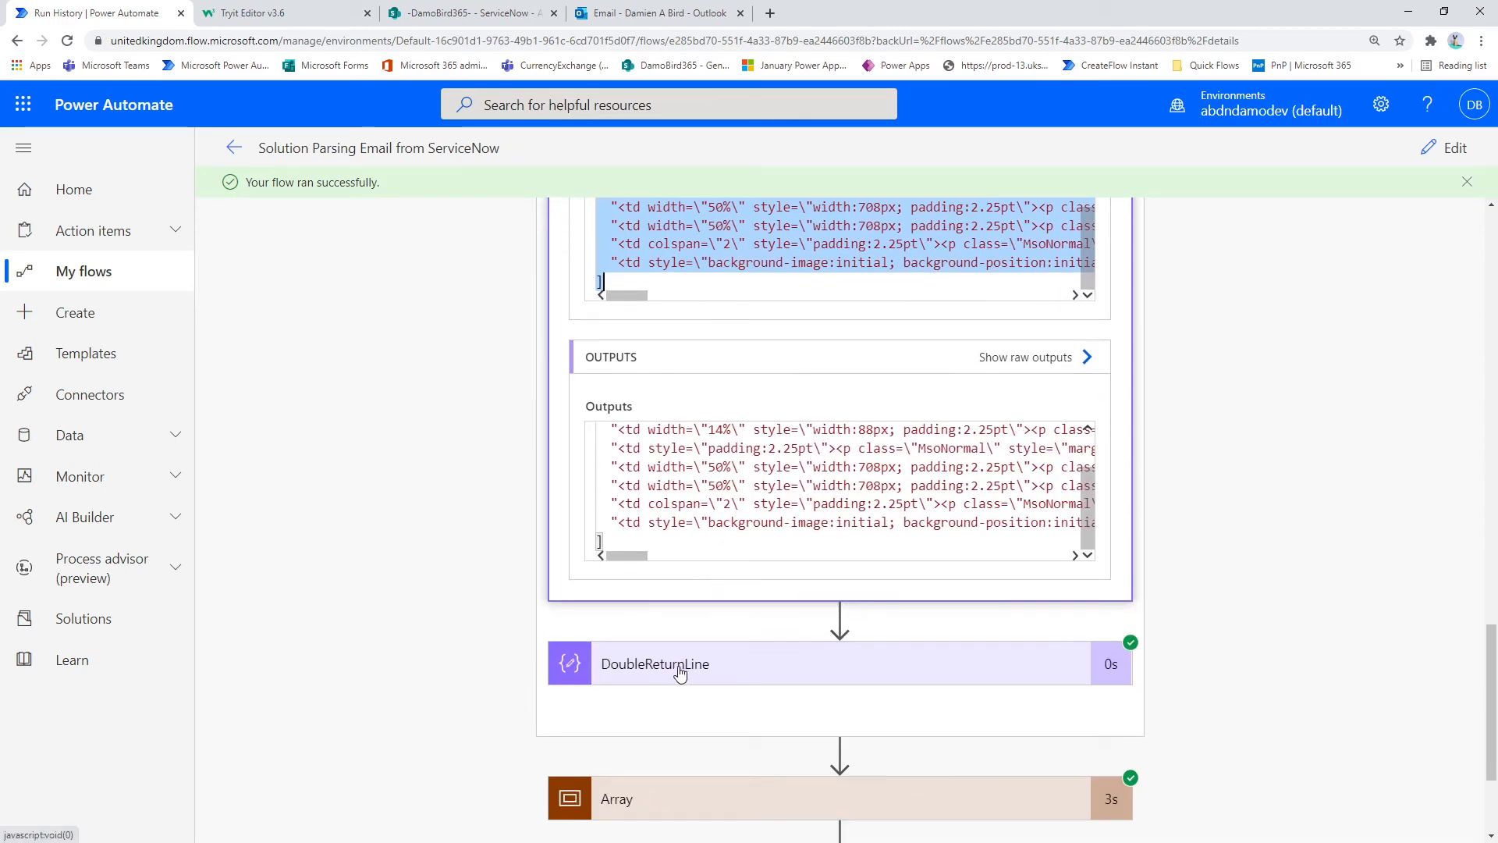
pyautogui.scroll(-3, 680, 676)
pyautogui.click(687, 608)
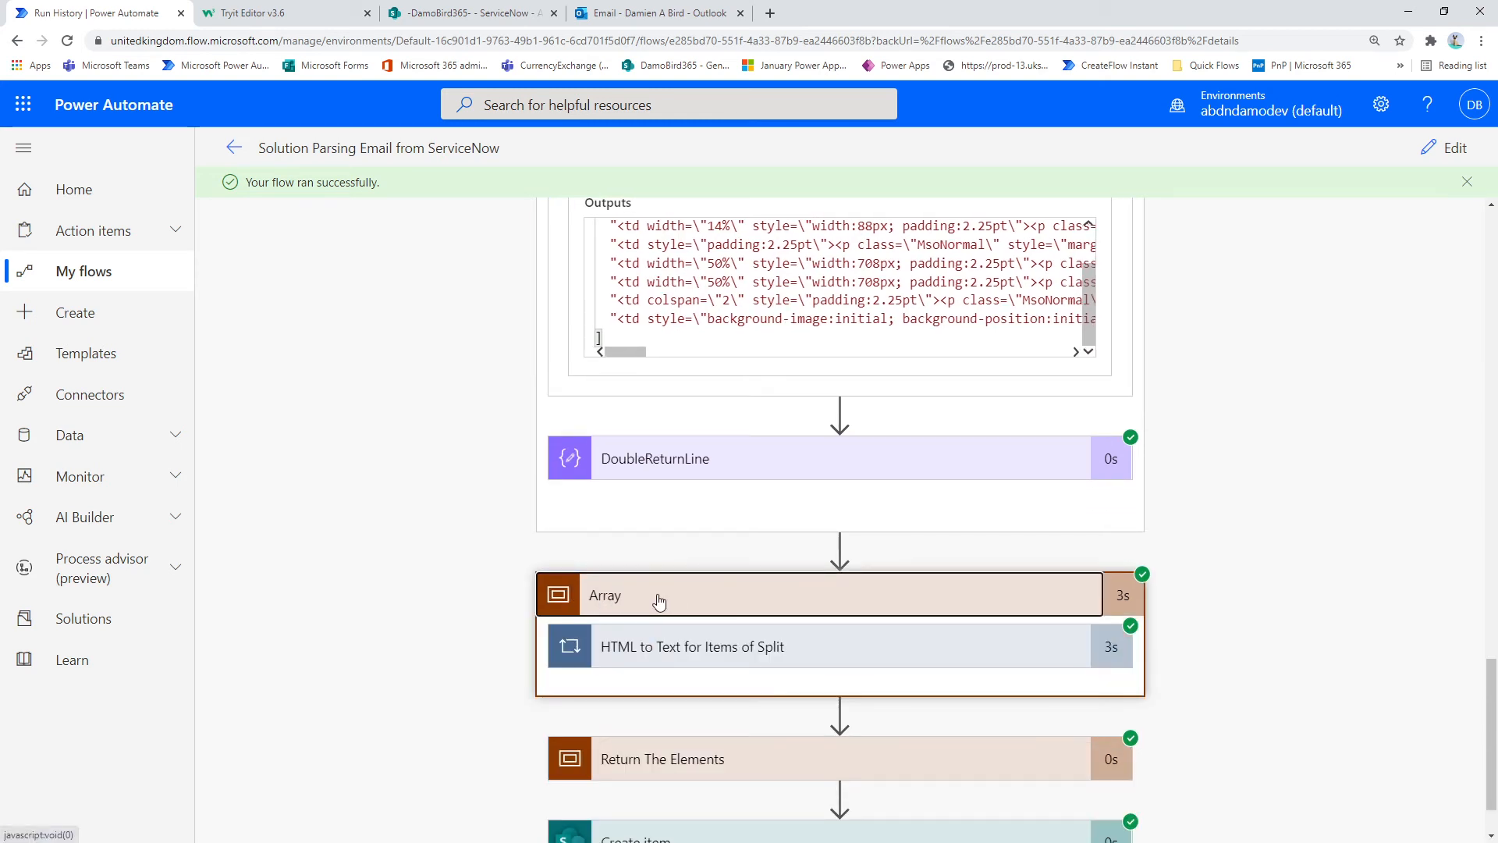
pyautogui.scroll(-1, 659, 601)
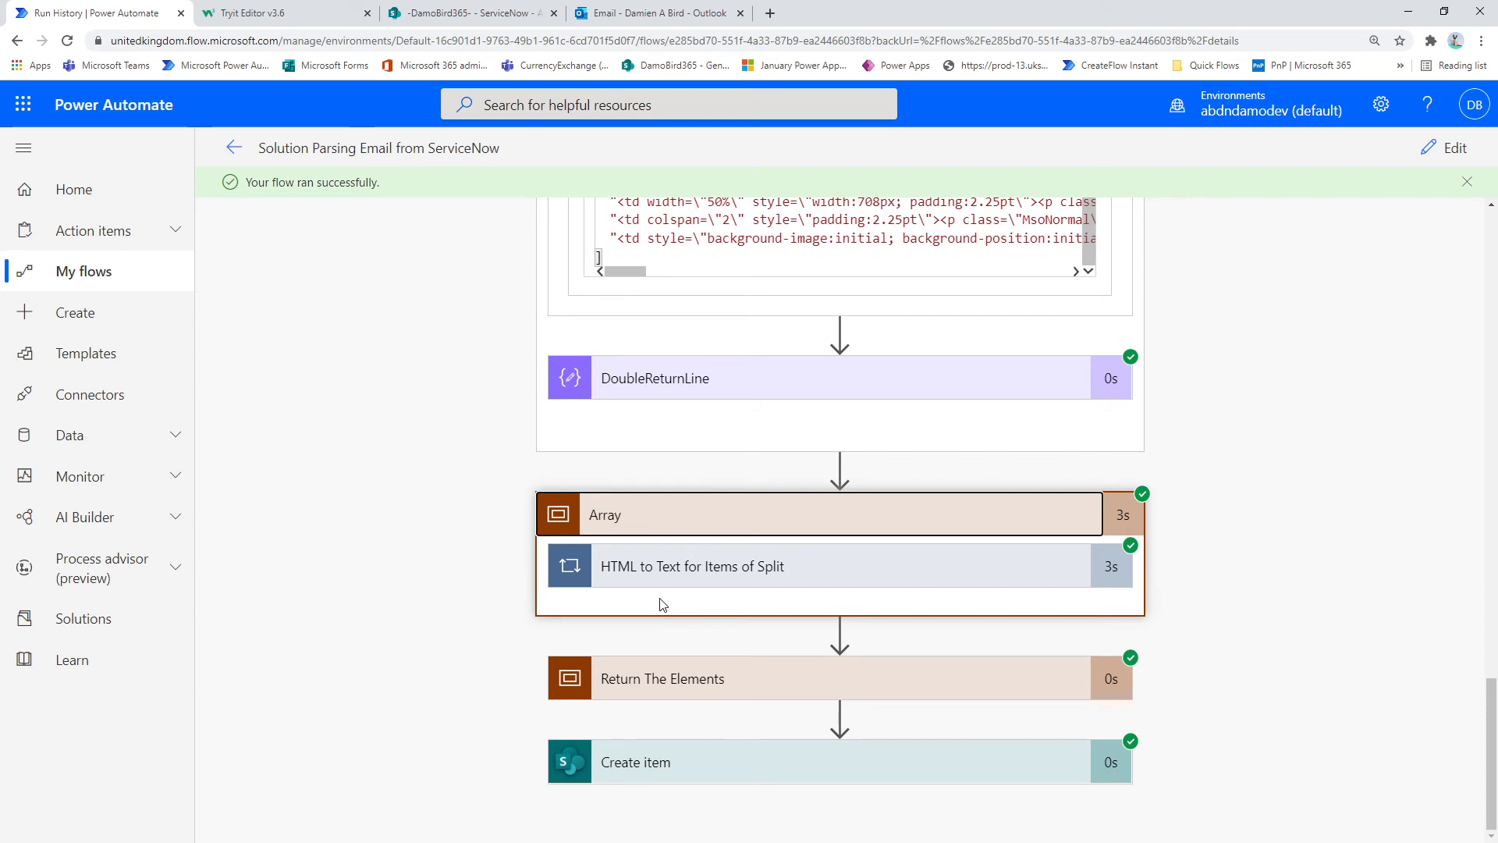
pyautogui.click(690, 569)
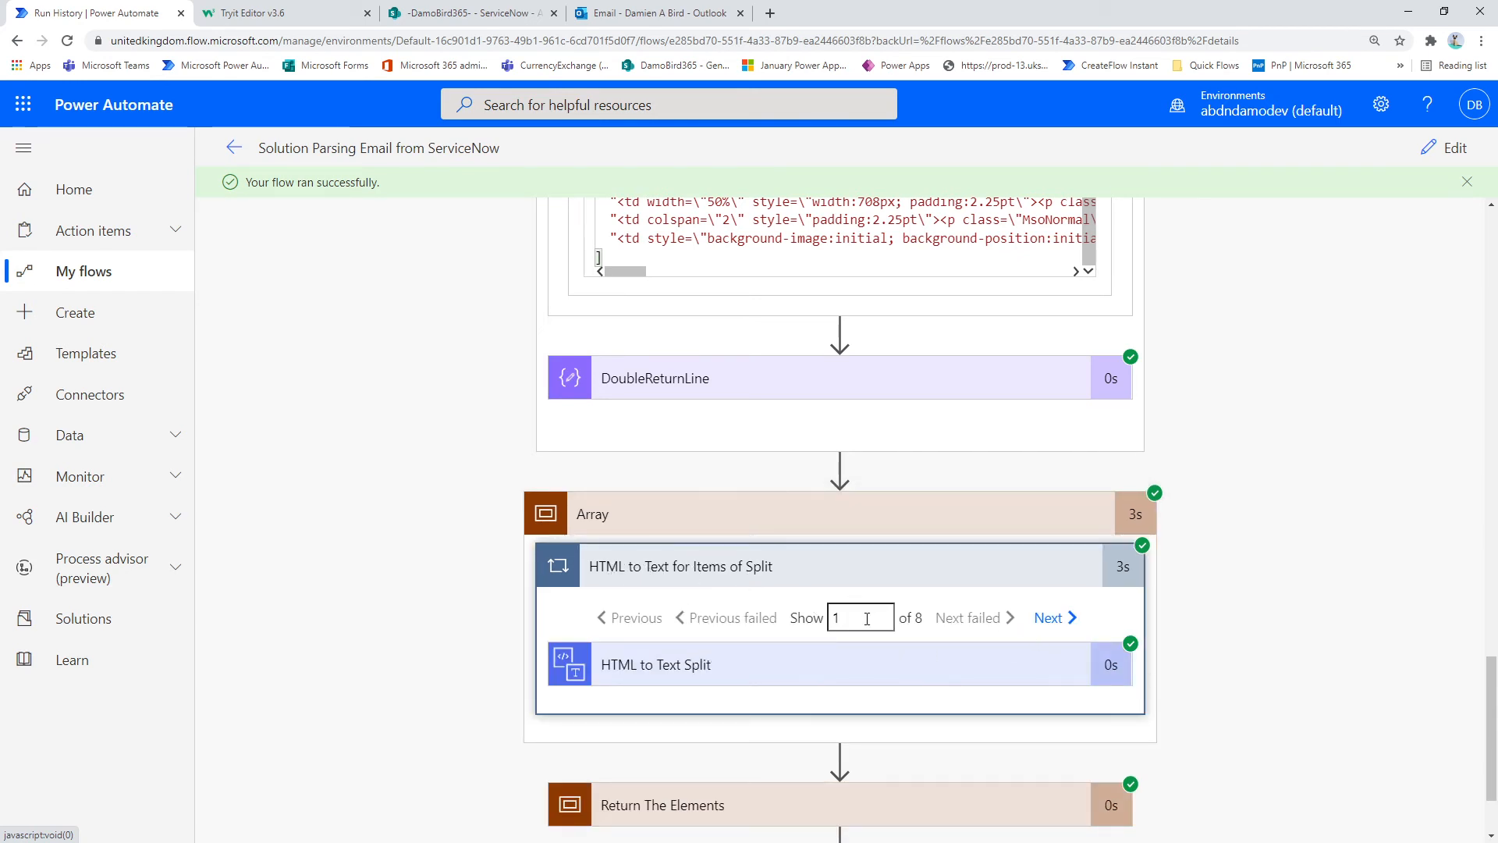
# Step: Expand the HTML to Text Split action, show iteration 2 and highlight its whole plain text output
pyautogui.scroll(3, 829, 364)
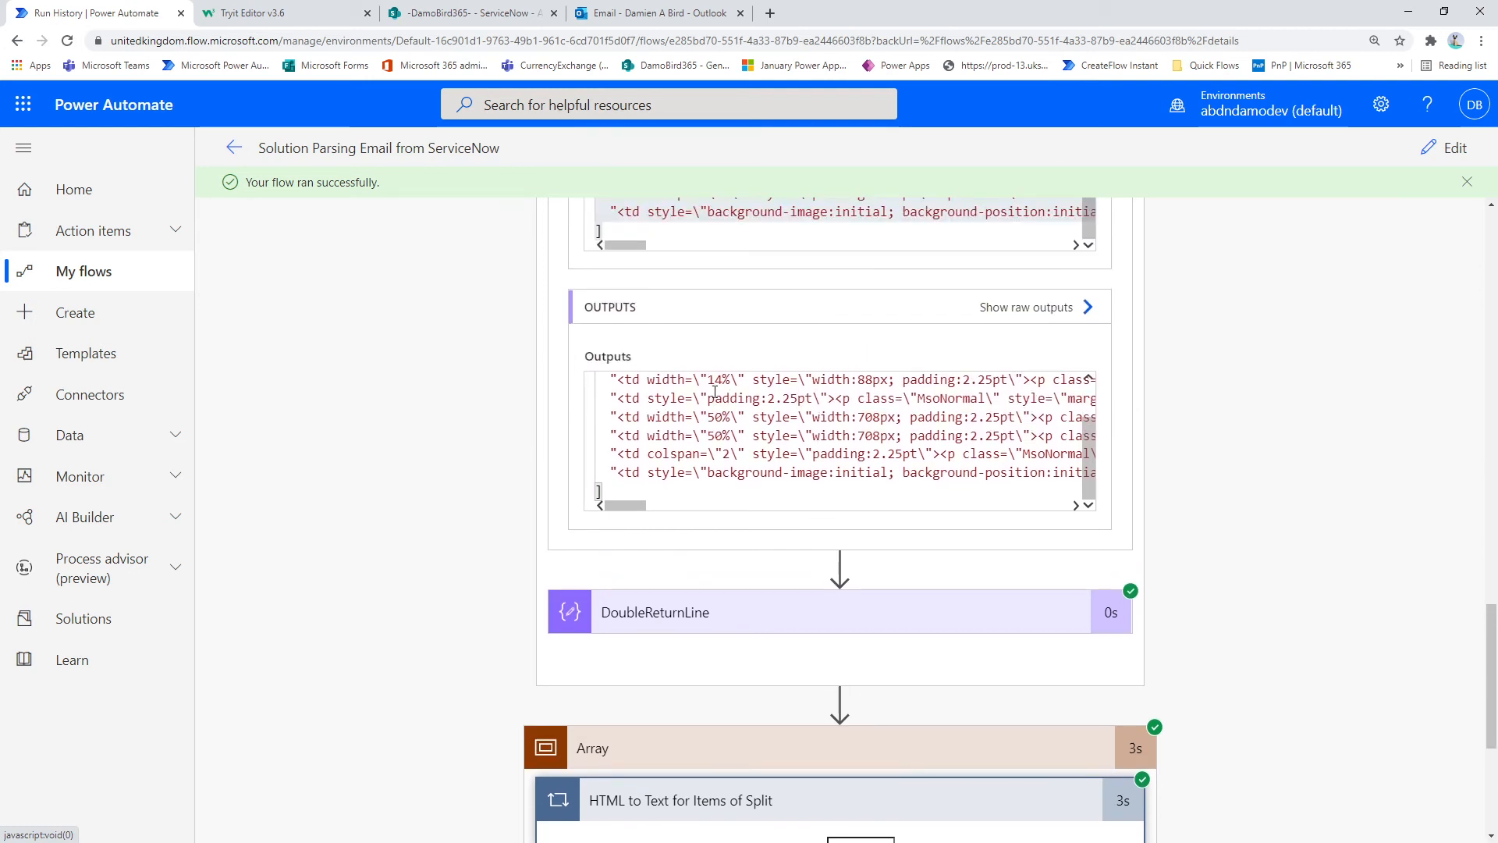
pyautogui.scroll(-4, 838, 612)
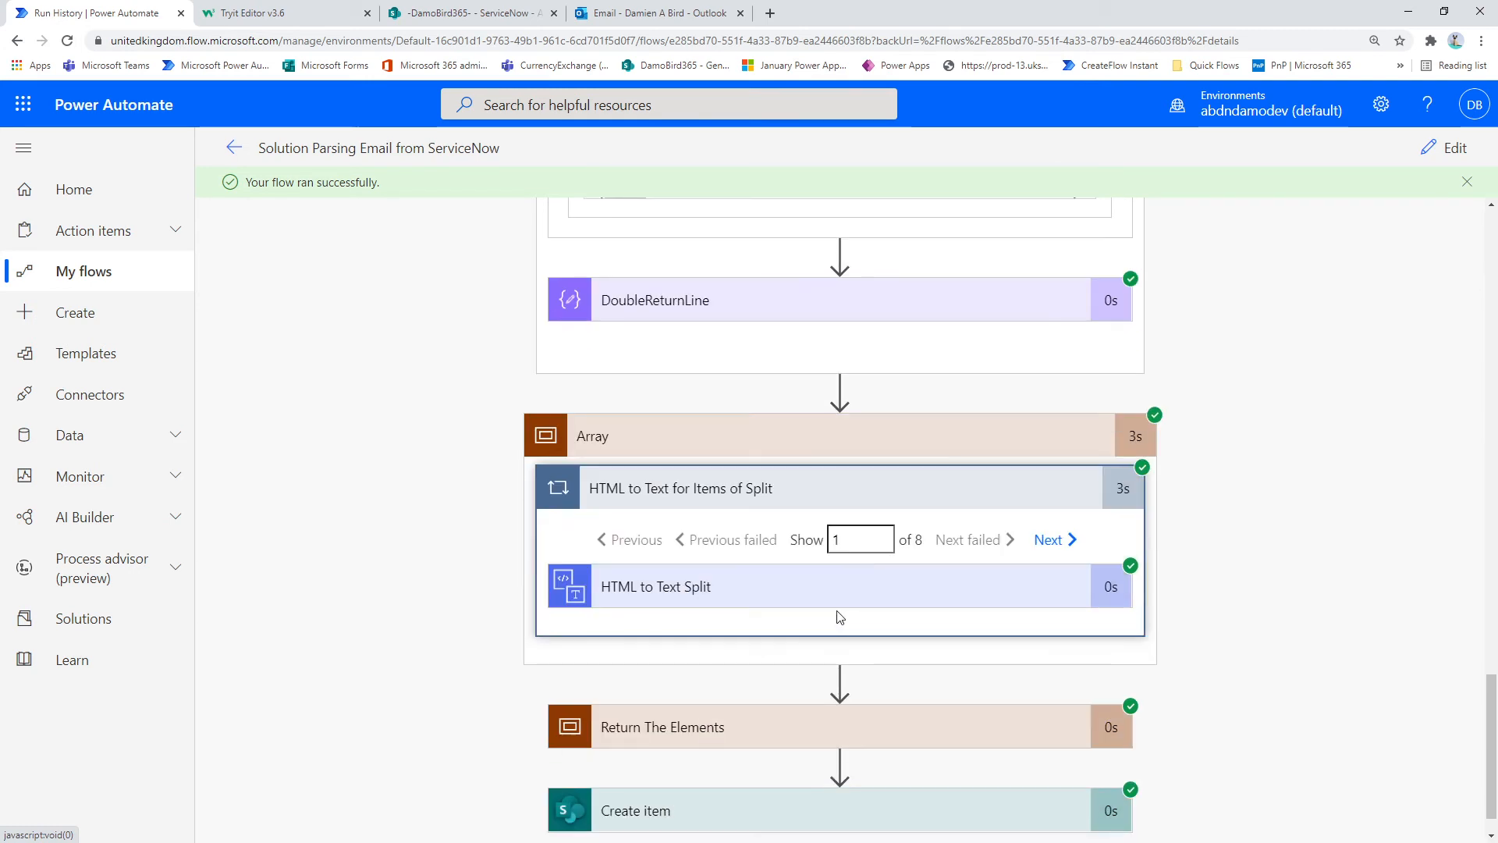
pyautogui.click(731, 593)
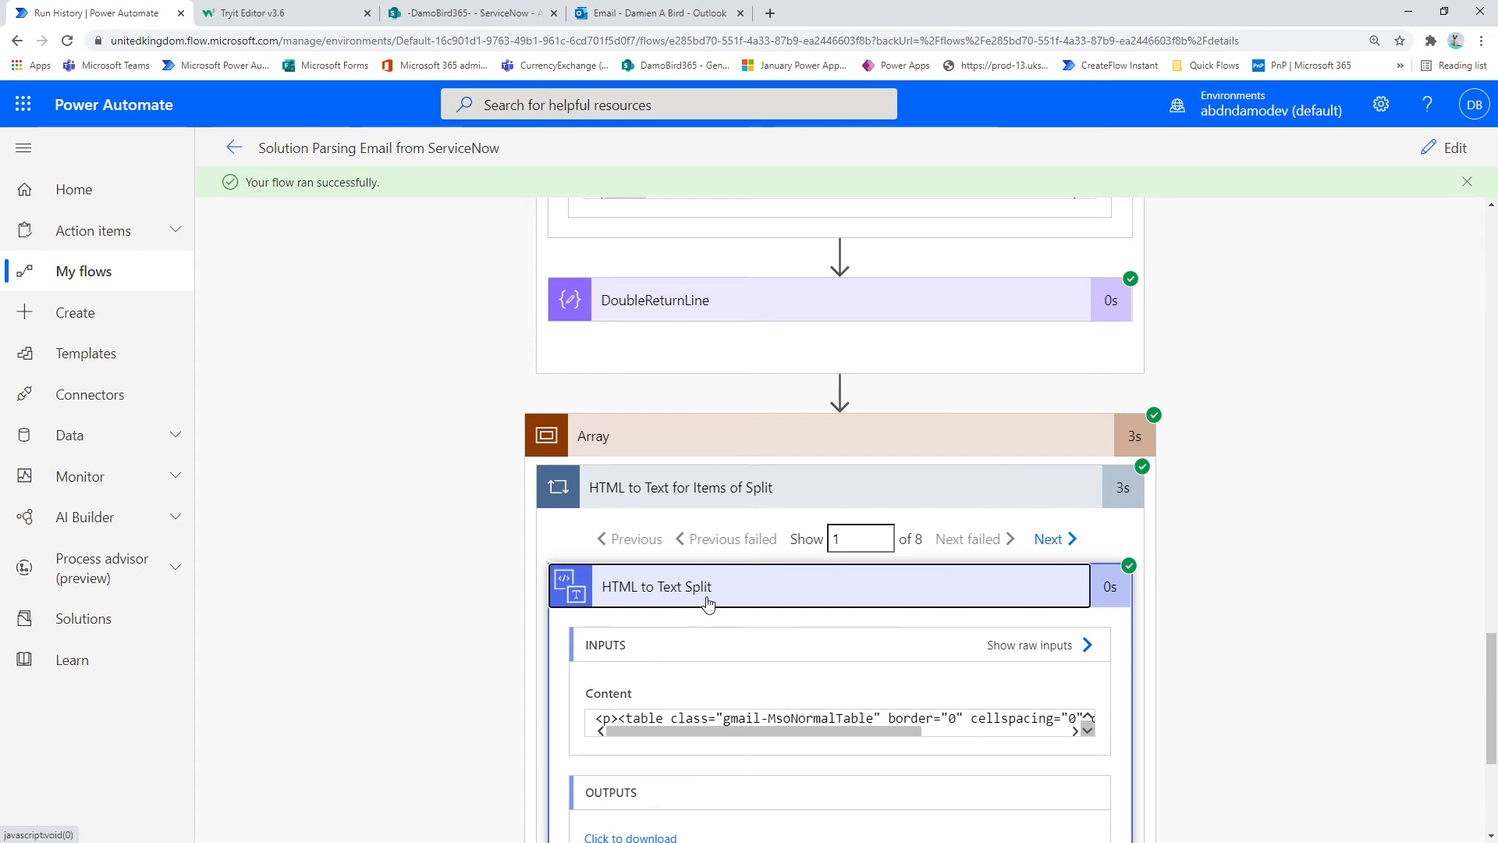
pyautogui.click(1051, 540)
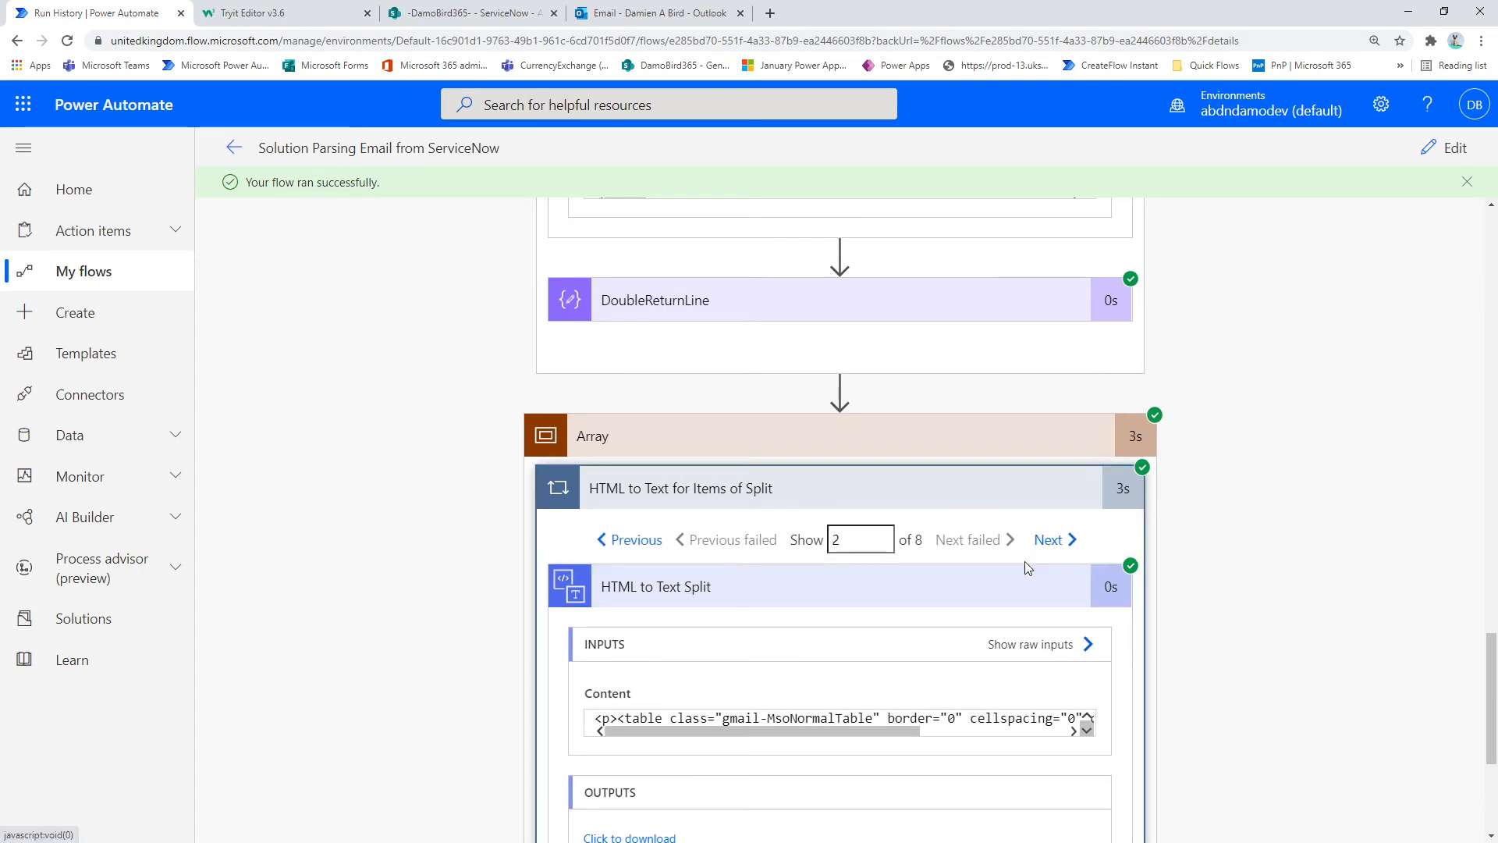
pyautogui.scroll(-2, 1024, 561)
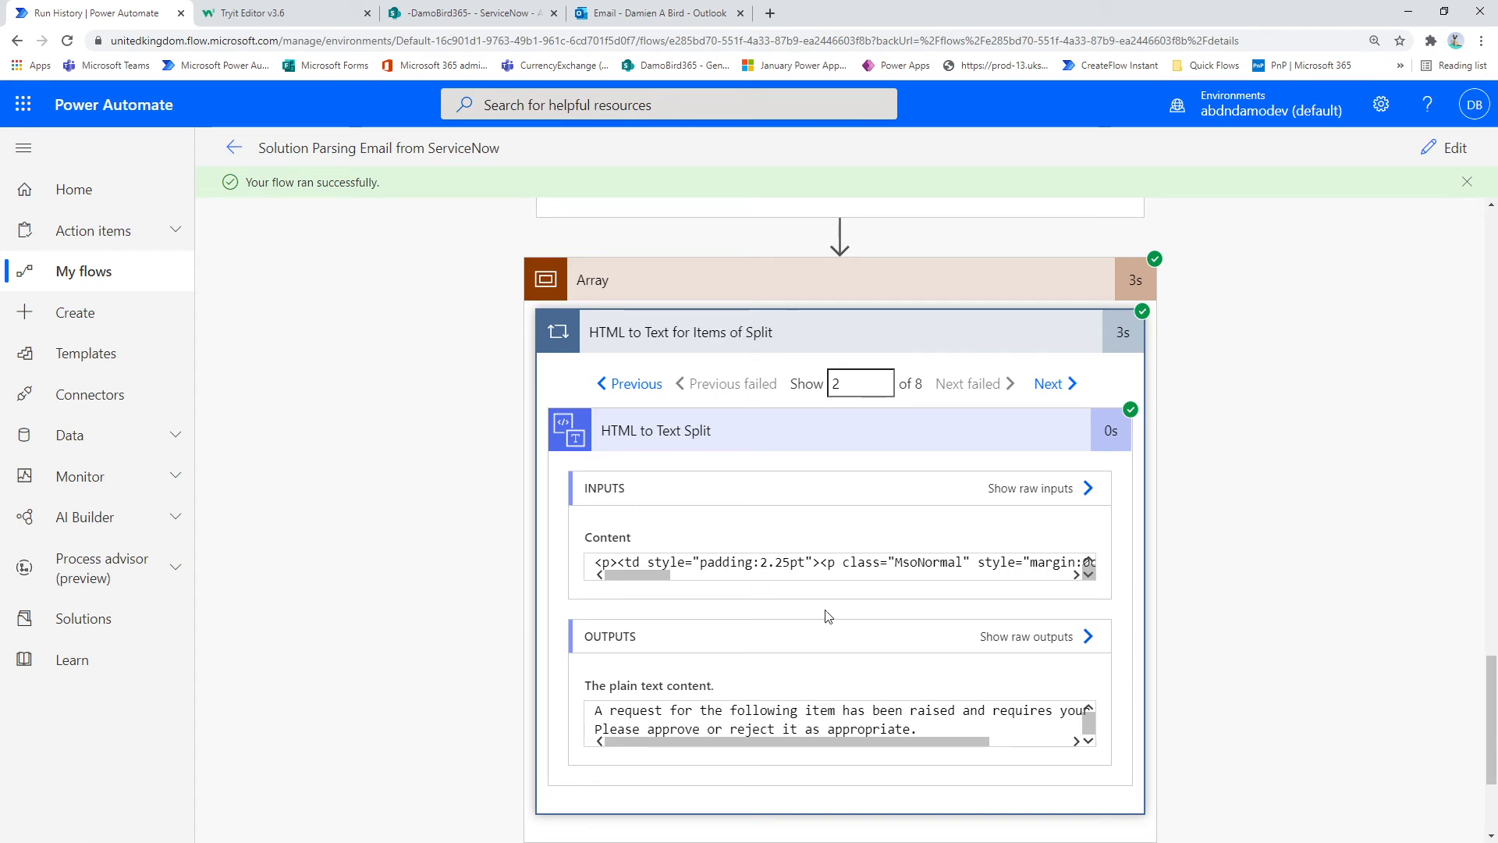
pyautogui.moveTo(596, 706); pyautogui.dragTo(1015, 729)
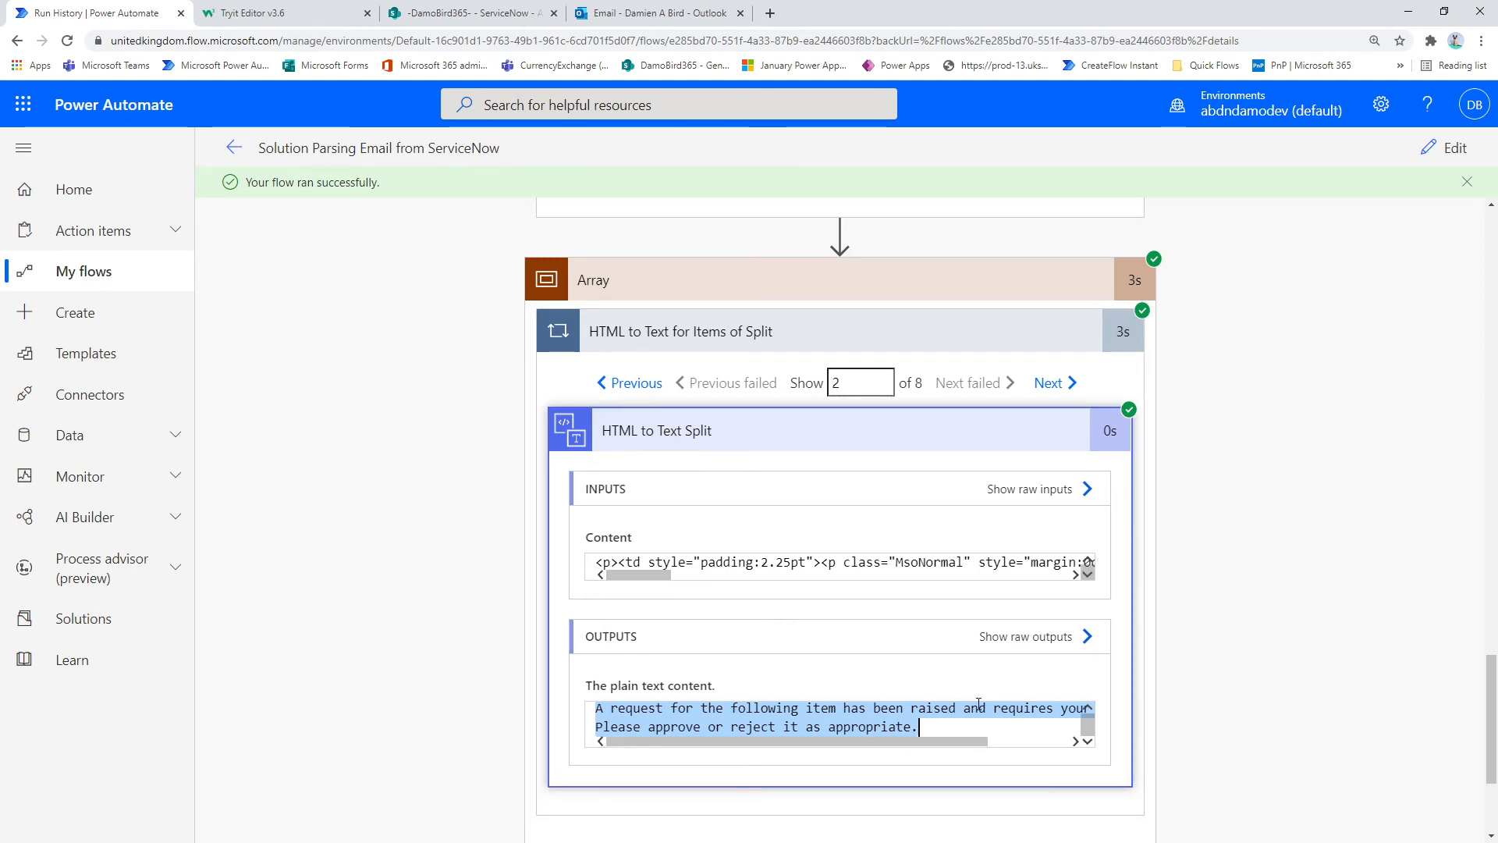
# Step: Highlight the matching introductory request sentence in the Outlook email, then return to the Power Automate flow run
pyautogui.click(667, 13)
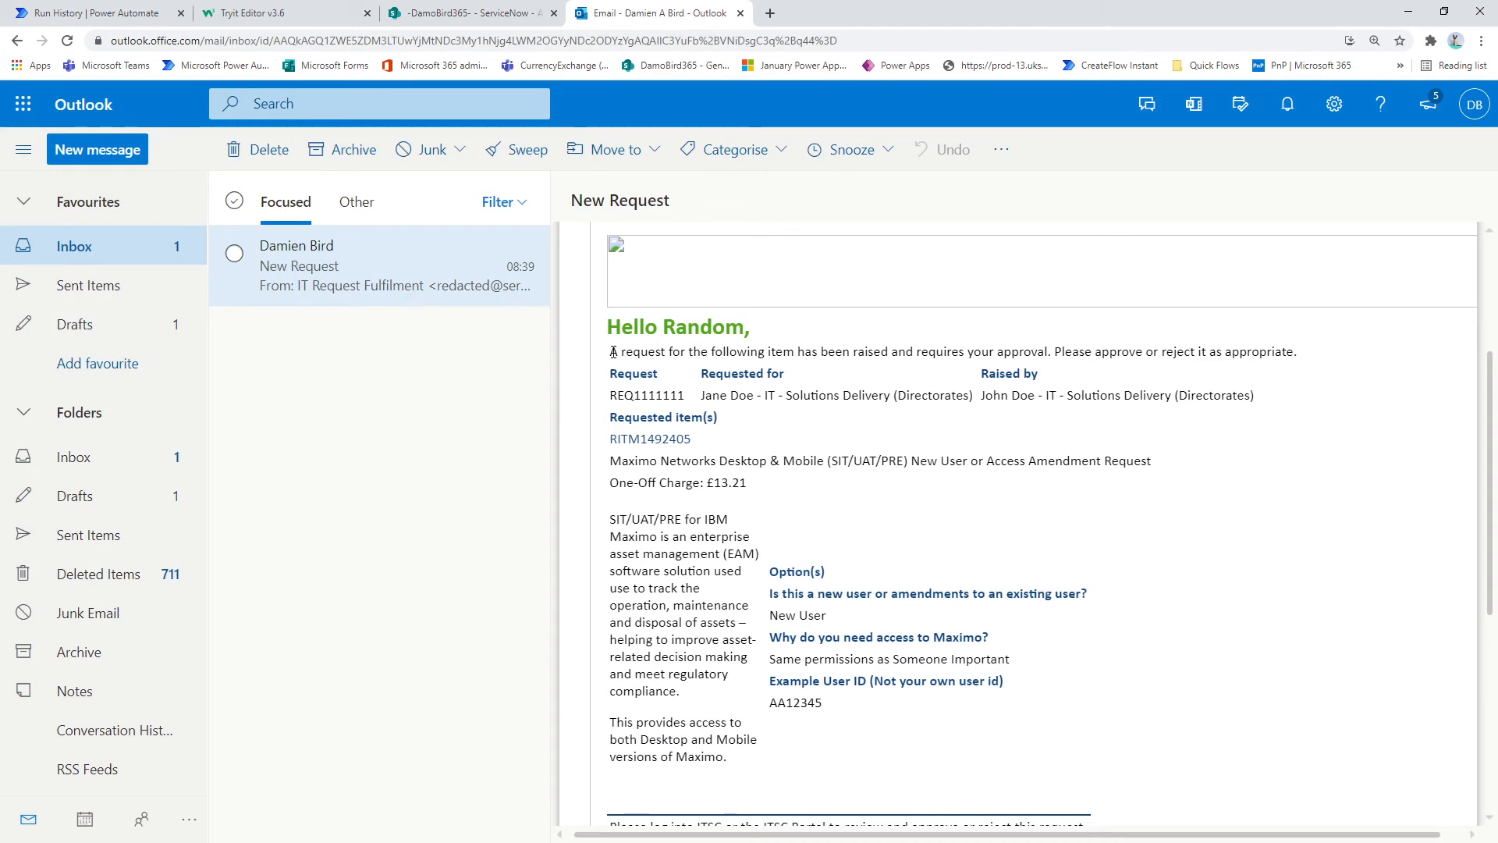
pyautogui.moveTo(612, 353); pyautogui.dragTo(1308, 367)
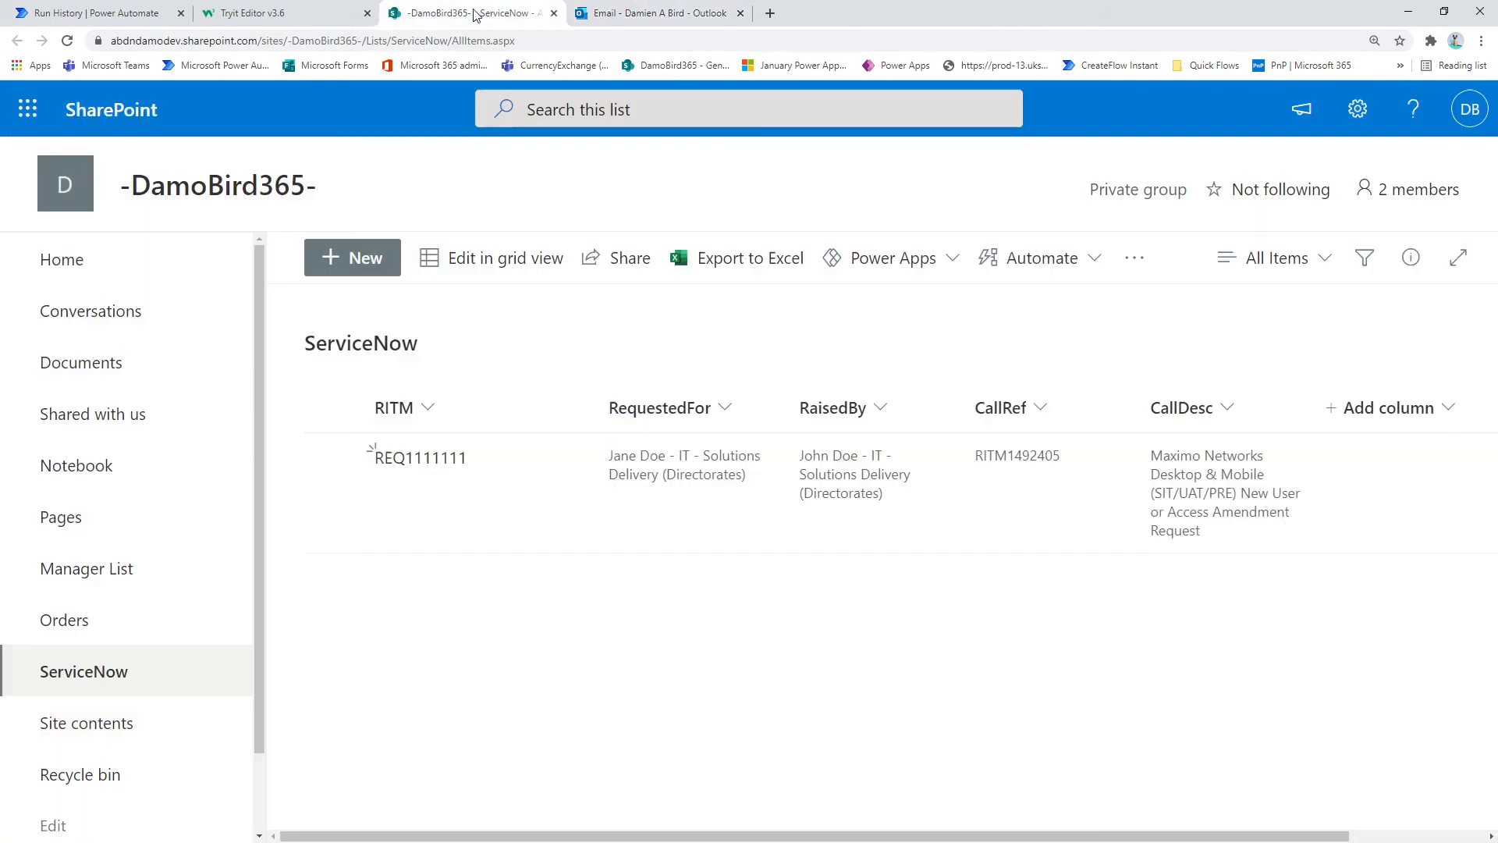
pyautogui.click(476, 14)
pyautogui.click(117, 14)
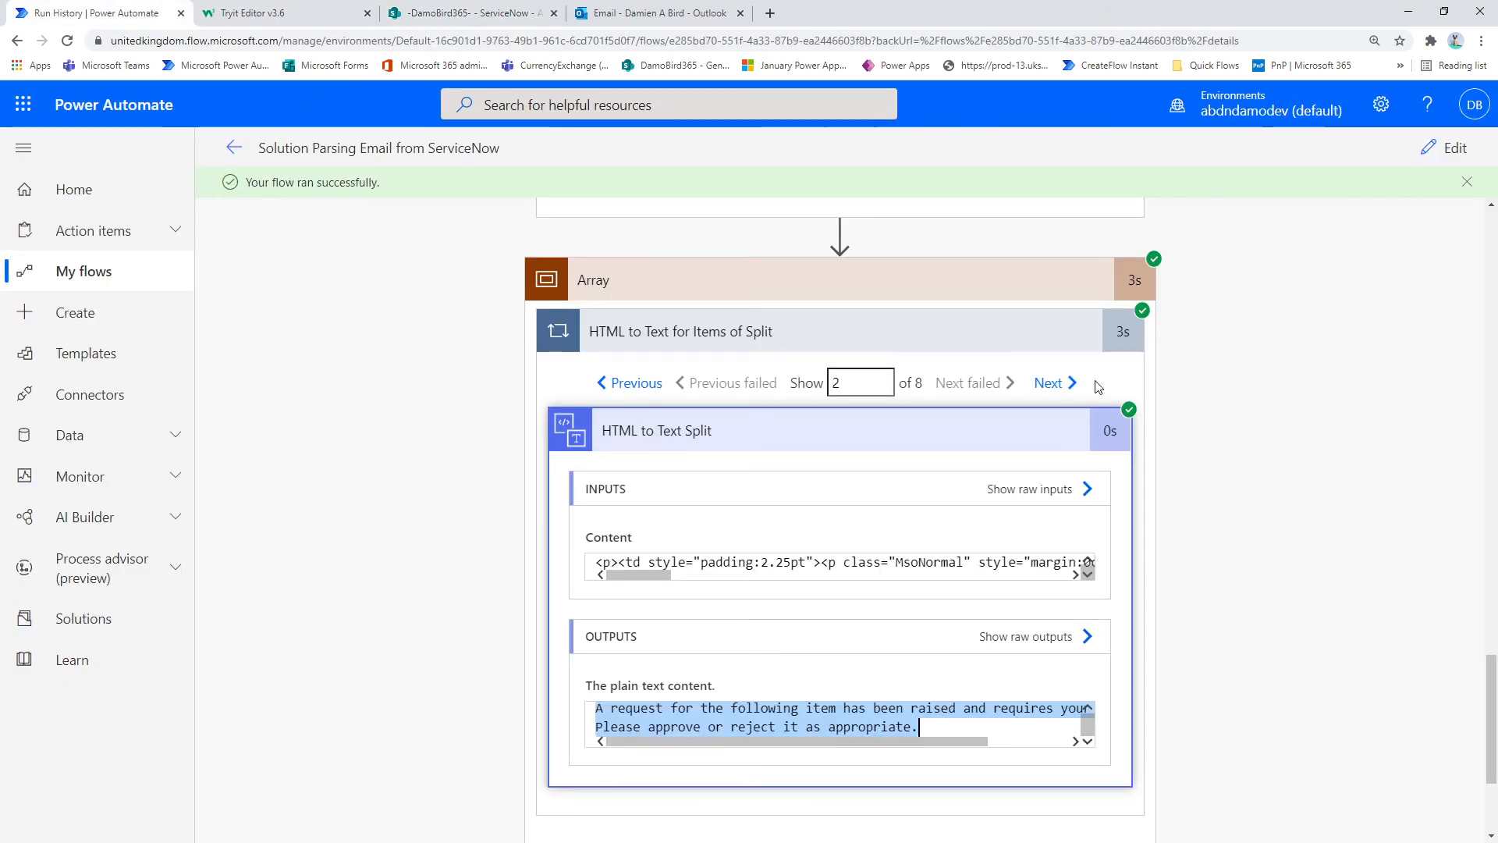
# Step: Show iteration 3 of the HTML to Text Split loop and compare its output with the headings in the Outlook email
pyautogui.click(1052, 385)
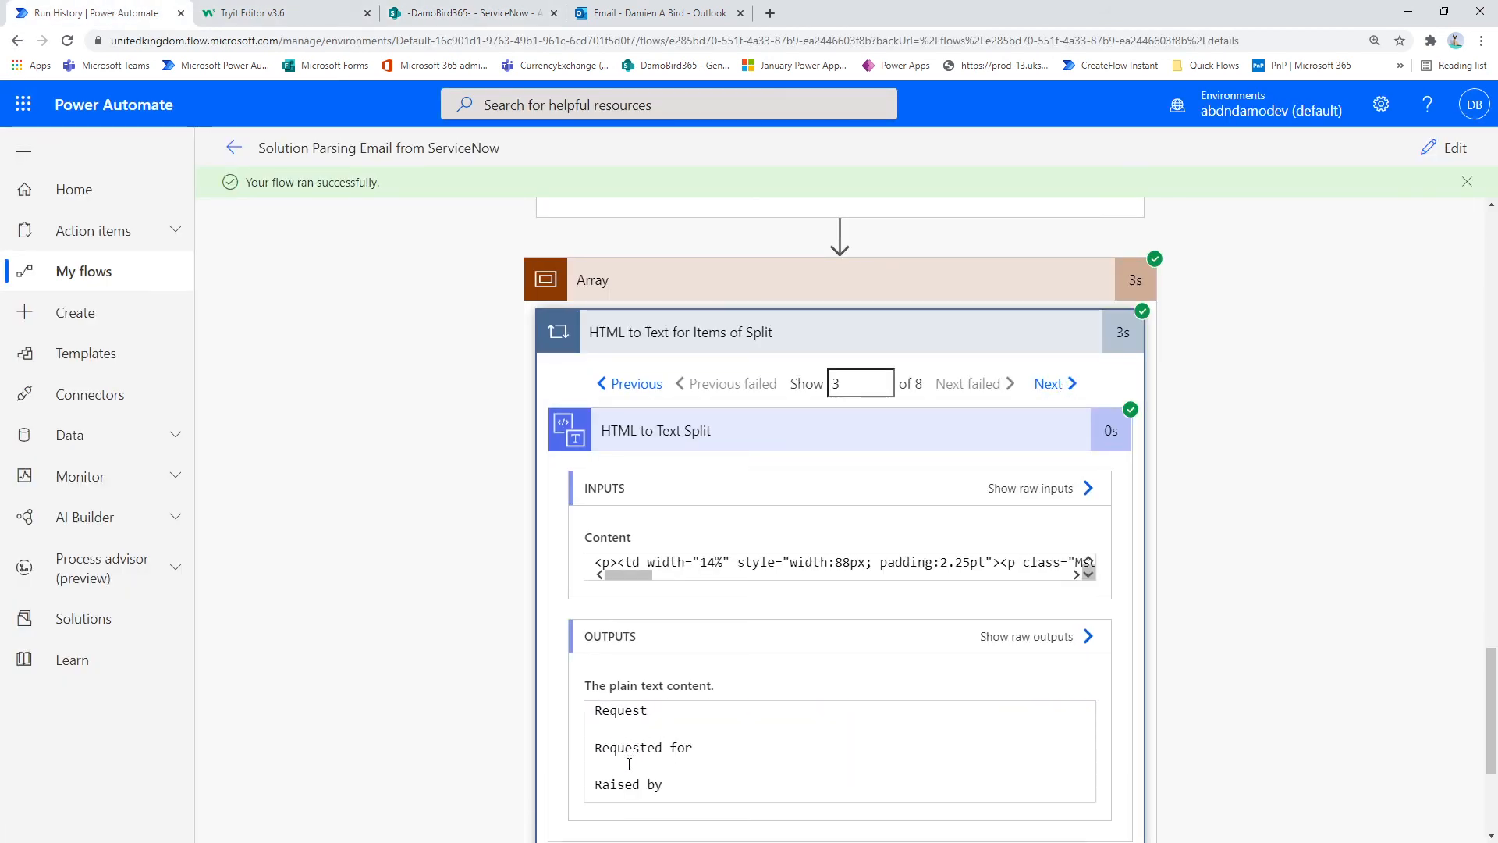
pyautogui.click(684, 13)
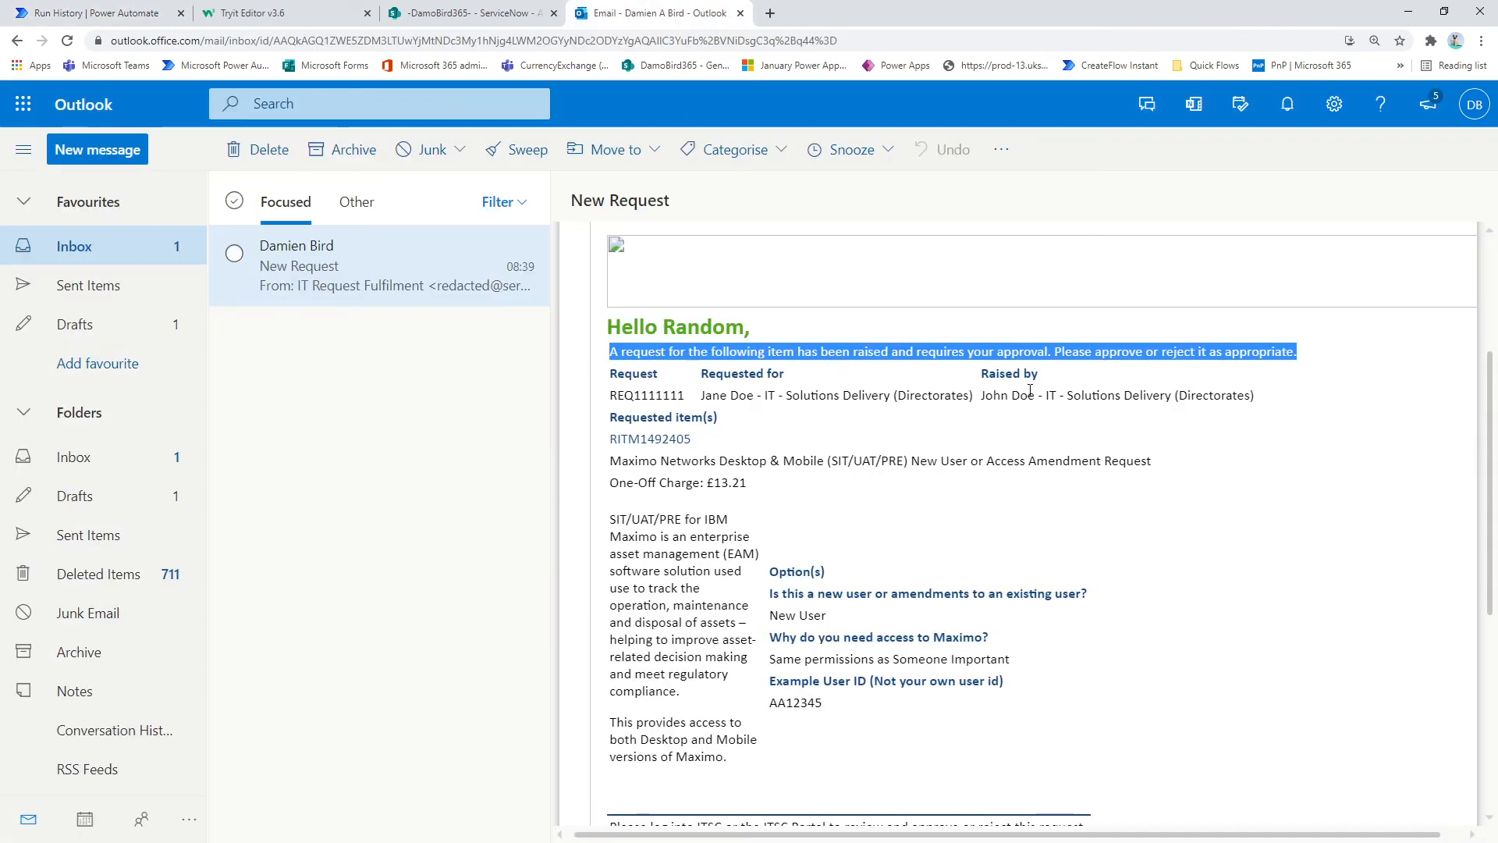
pyautogui.click(98, 14)
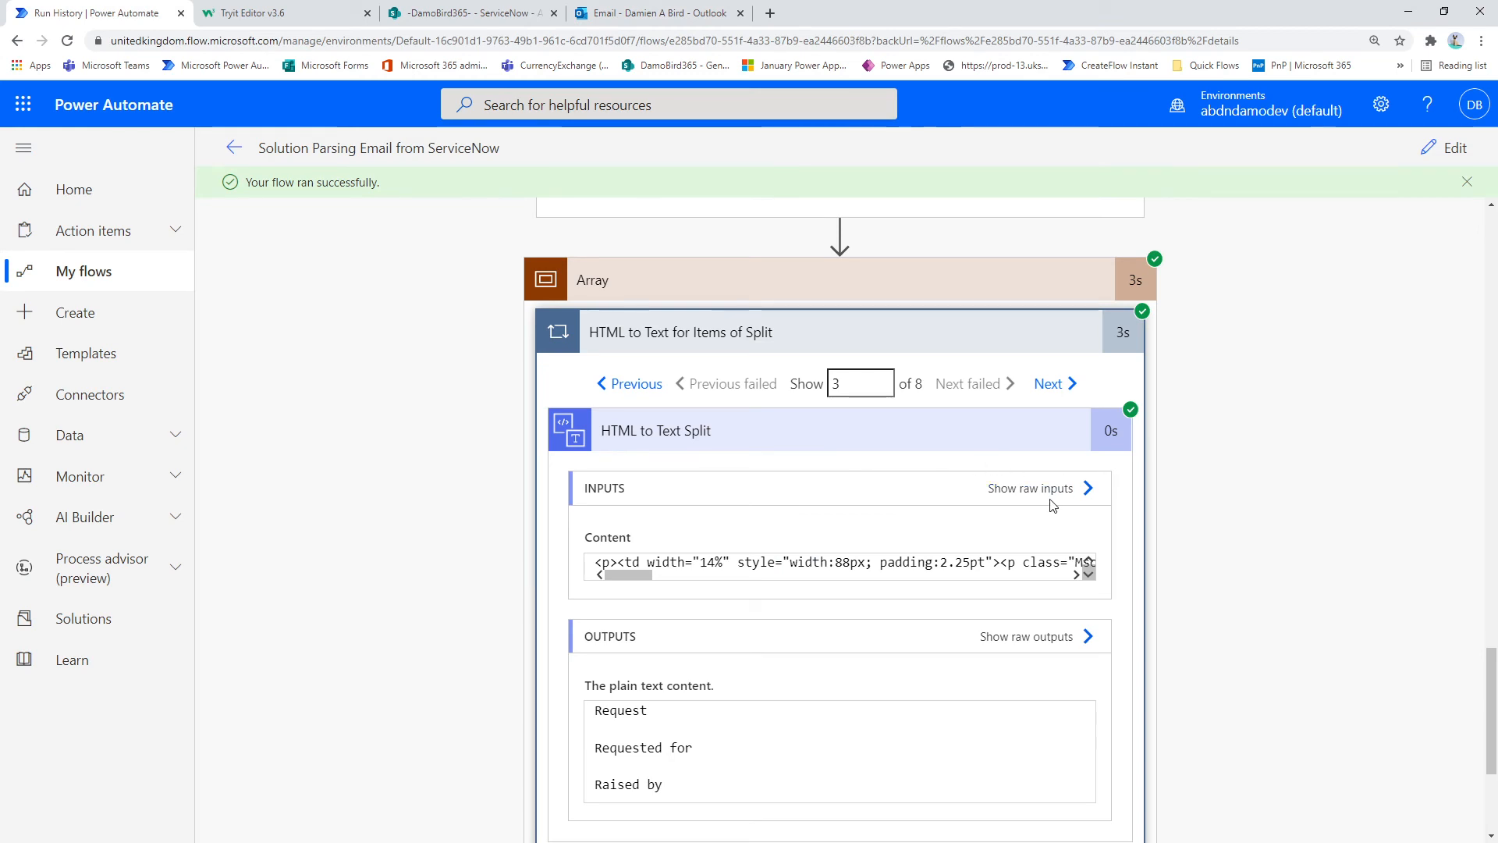
# Step: Show iteration 4 of the loop and highlight the line break after the request number in its plain text output
pyautogui.click(1054, 385)
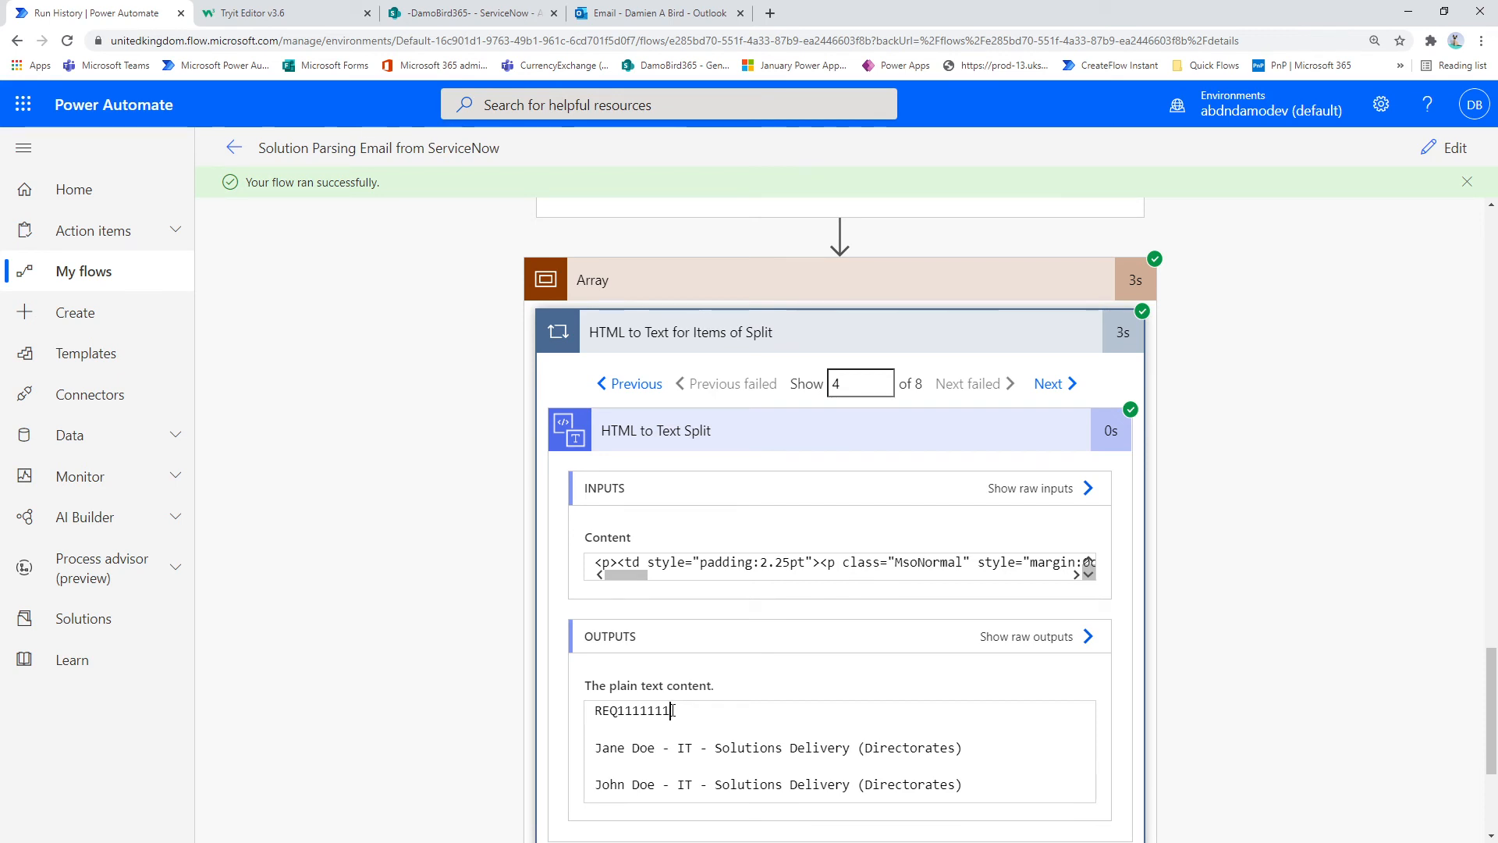
pyautogui.moveTo(672, 710); pyautogui.dragTo(682, 726)
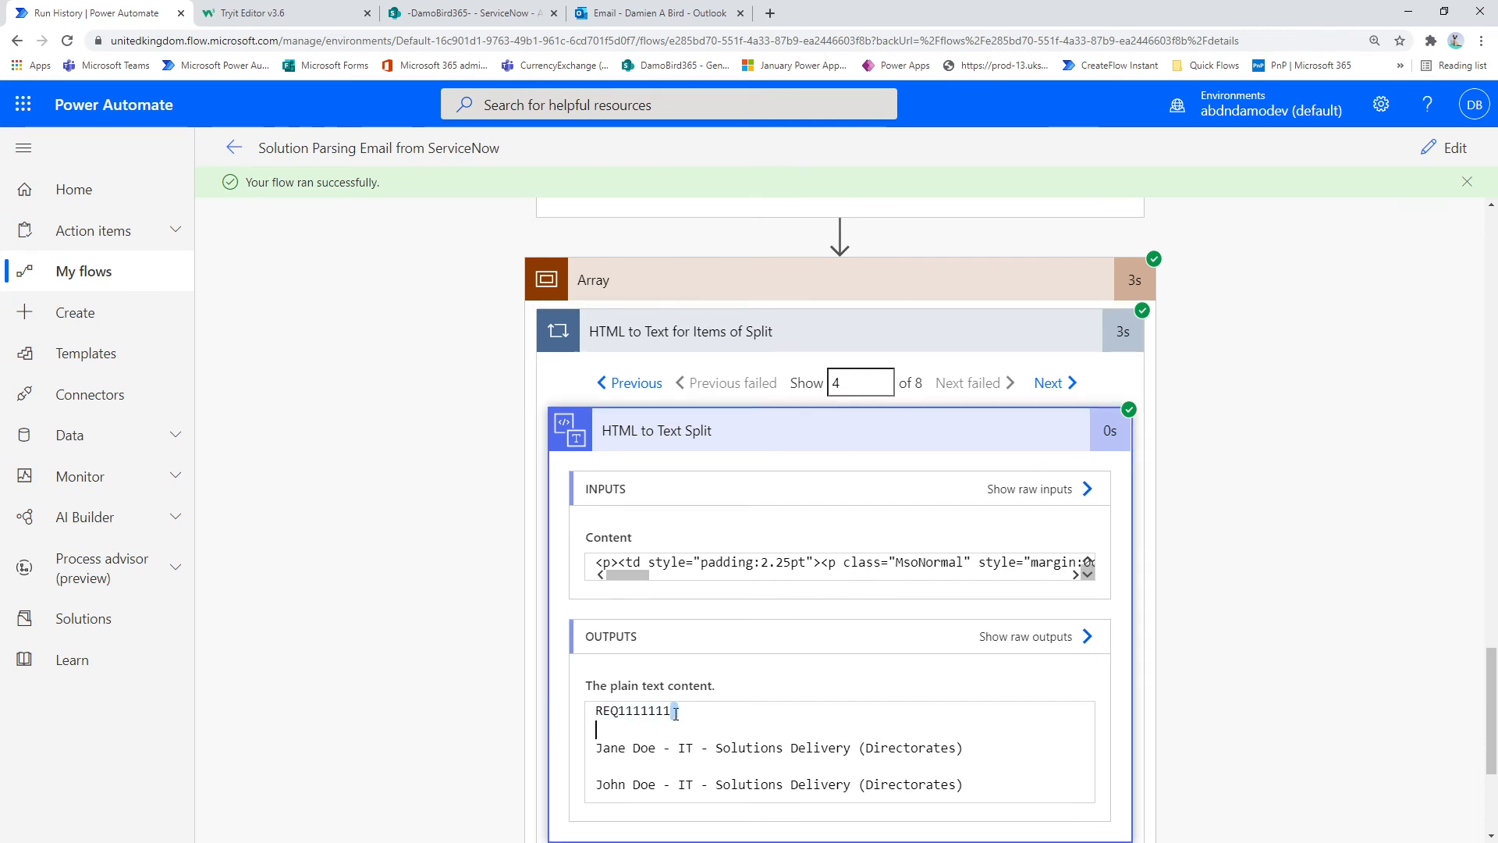
pyautogui.scroll(-1, 676, 712)
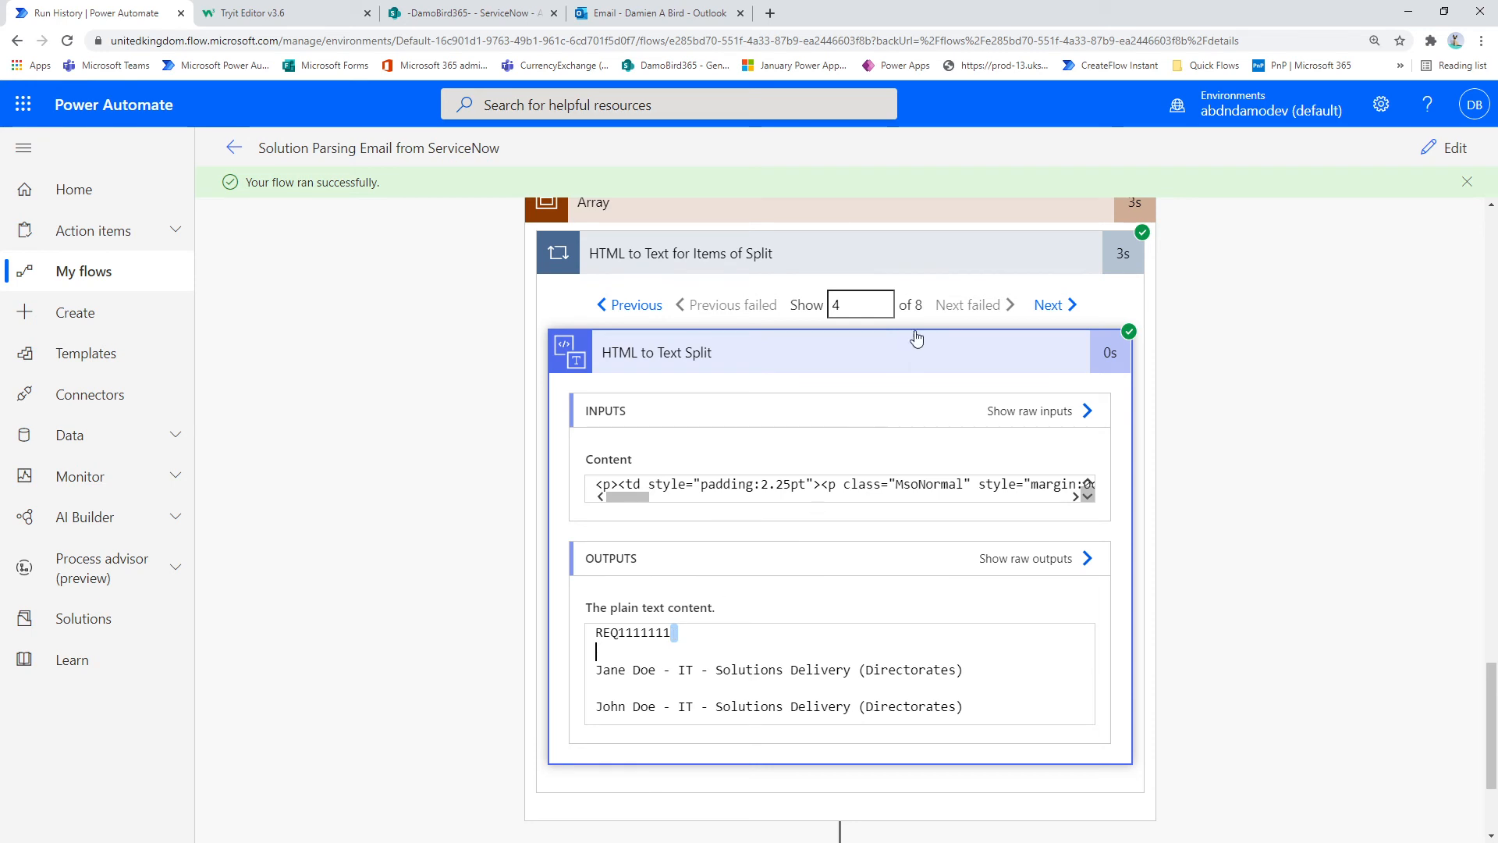
pyautogui.scroll(1, 928, 274)
pyautogui.scroll(-1, 587, 521)
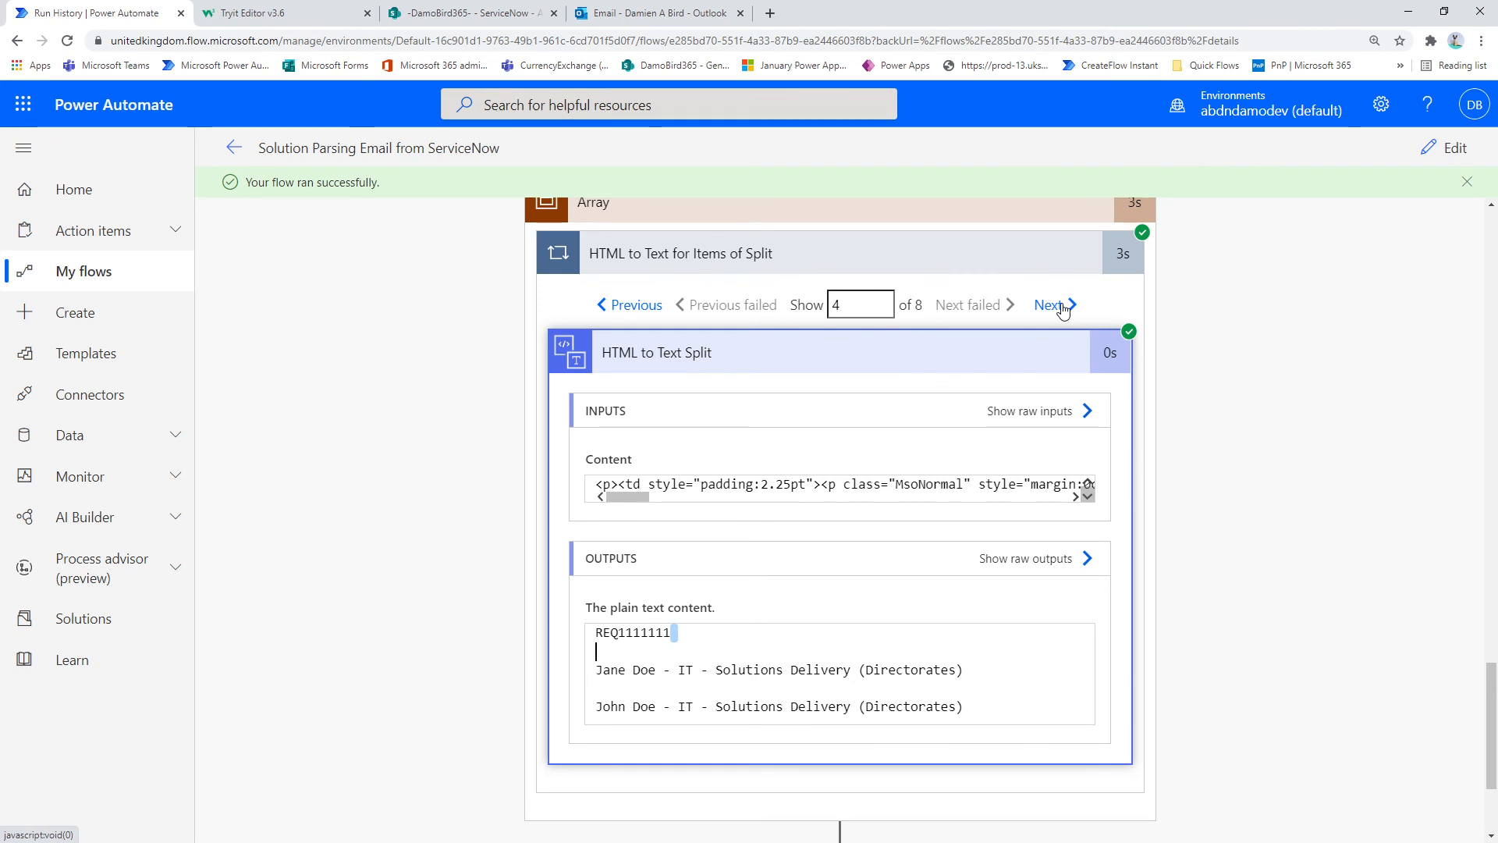
# Step: Step through the loop's following iterations up to iteration 7, checking each plain text output
pyautogui.click(1063, 307)
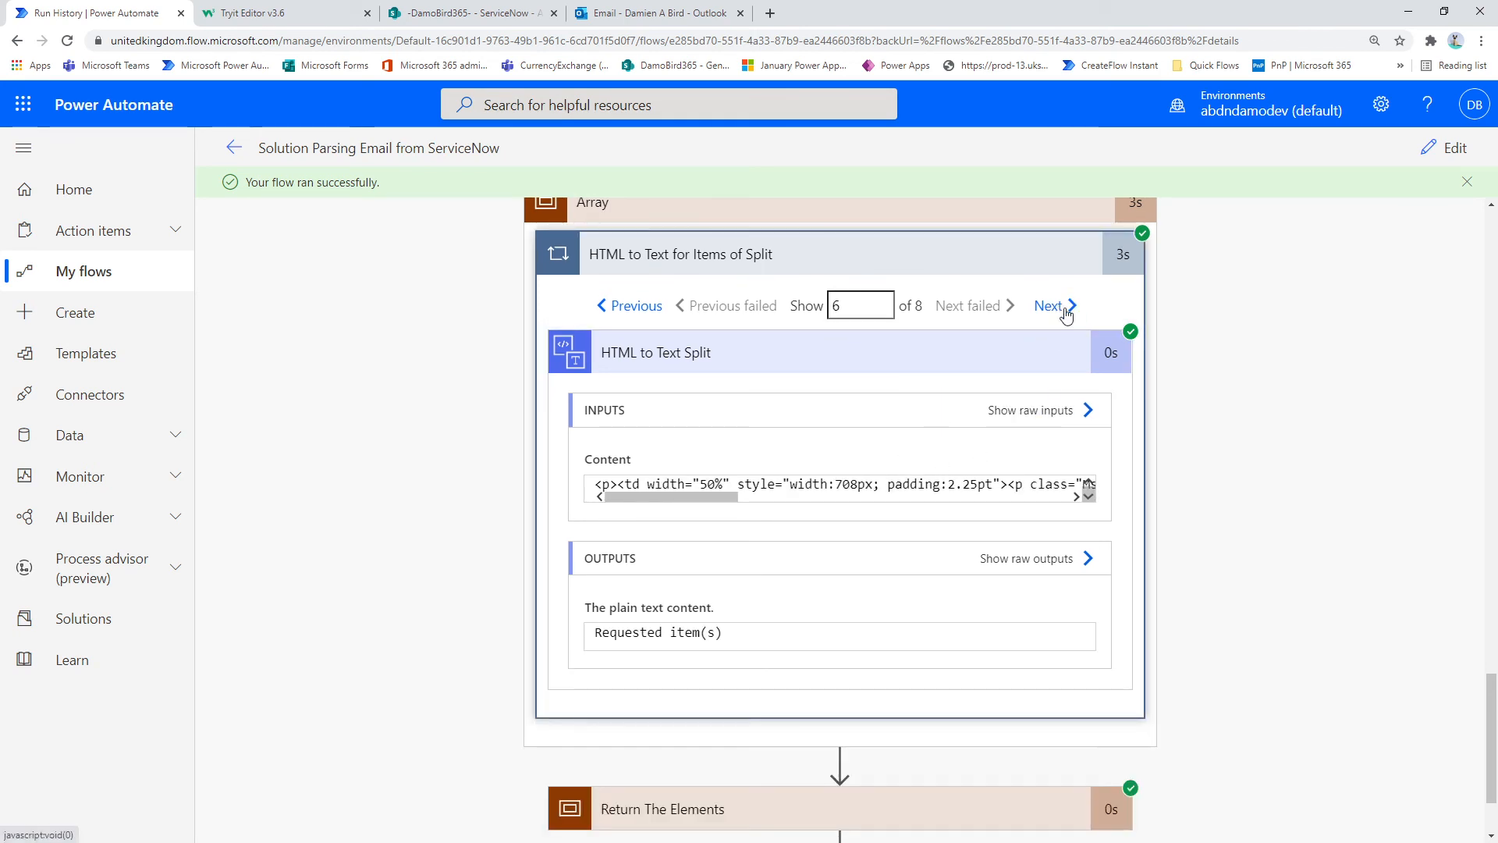
pyautogui.click(1064, 309)
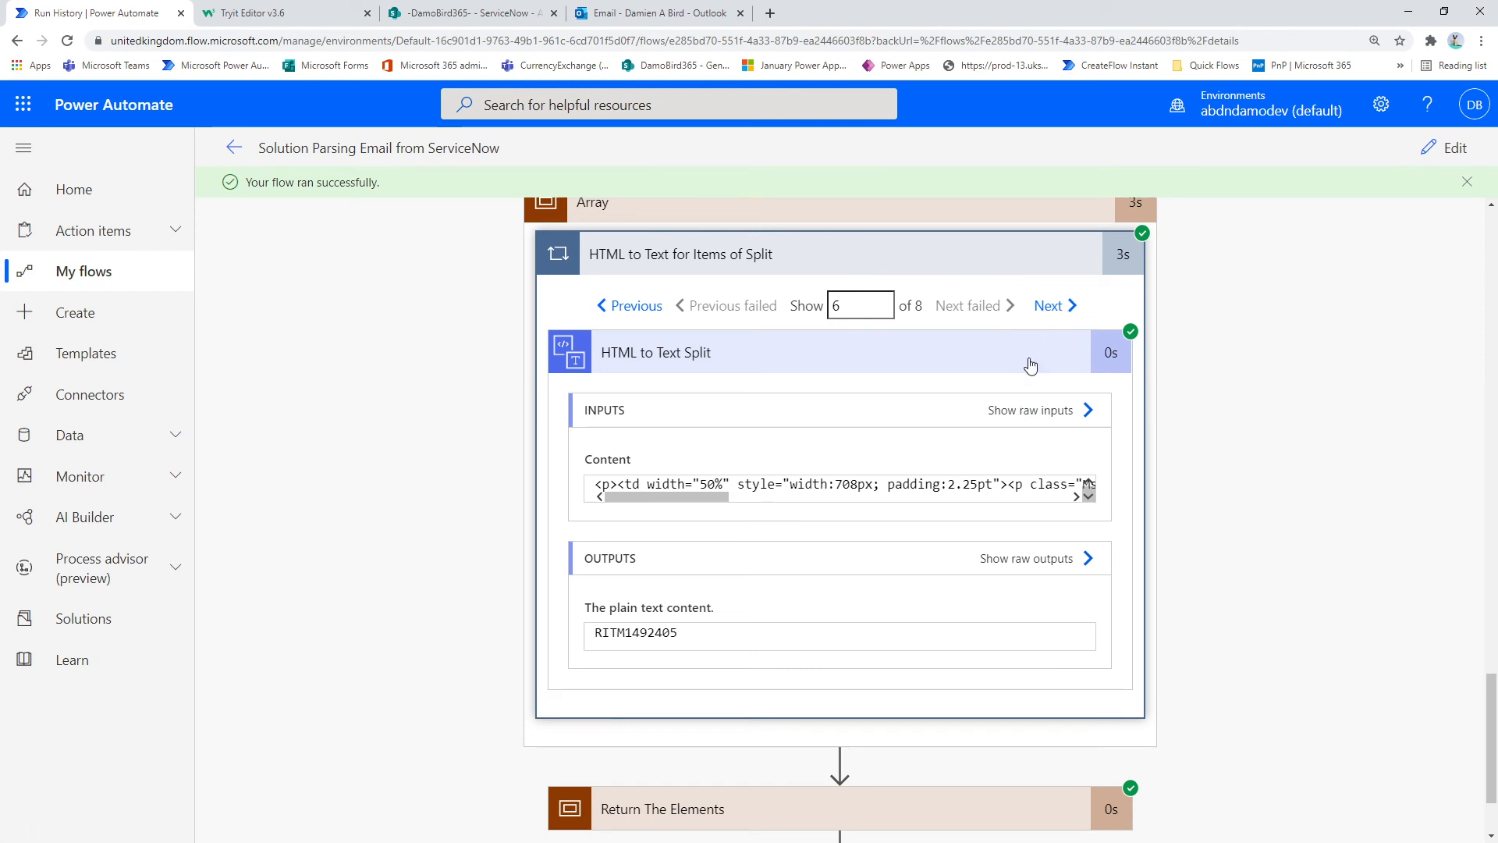
pyautogui.click(1049, 305)
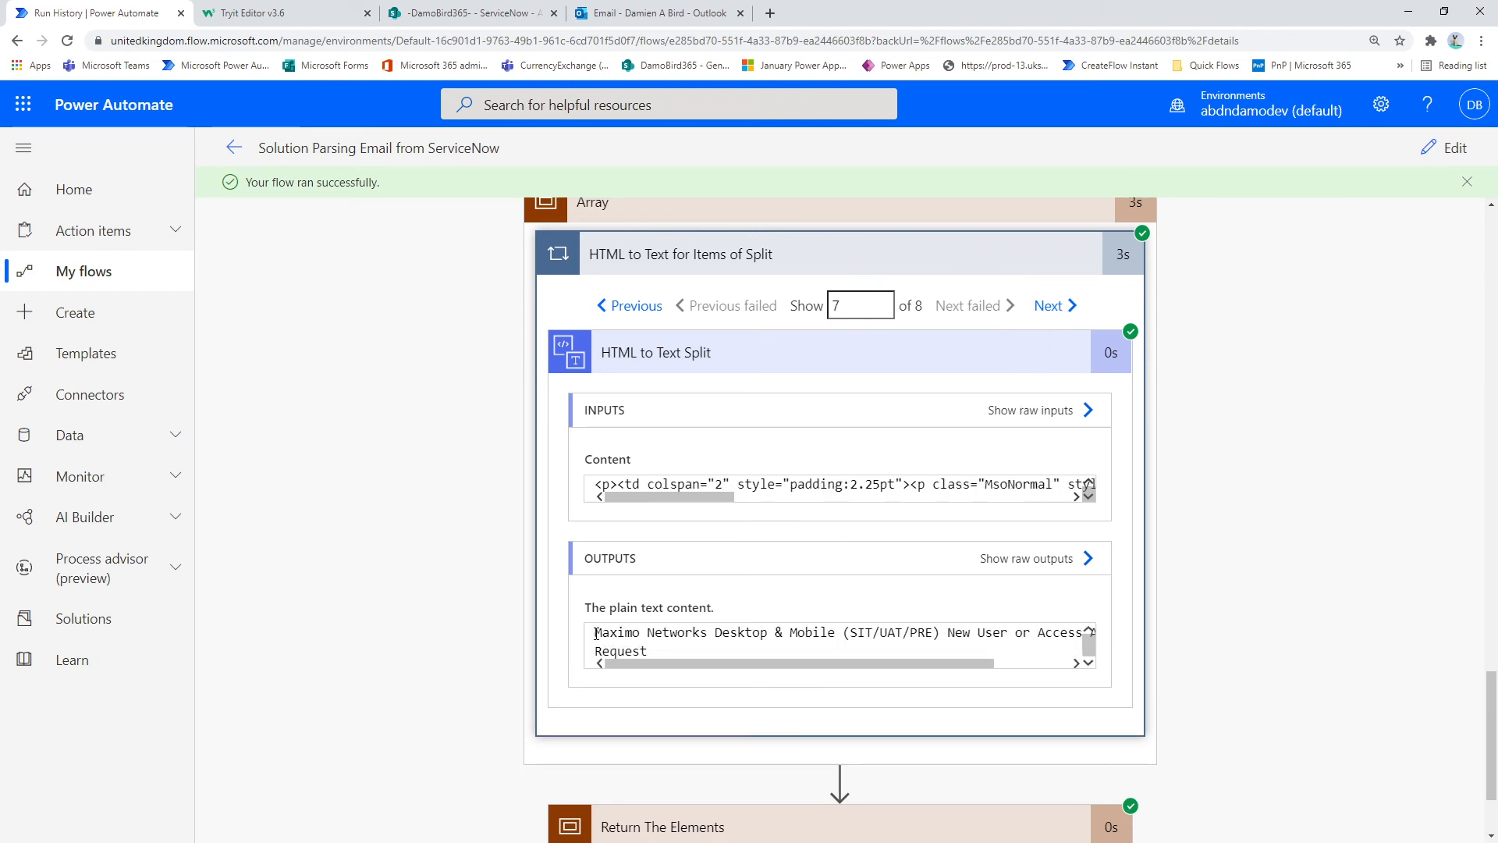
# Step: Expand the Return The Elements scope and its Html to text action to view the converted content
pyautogui.scroll(-2, 846, 644)
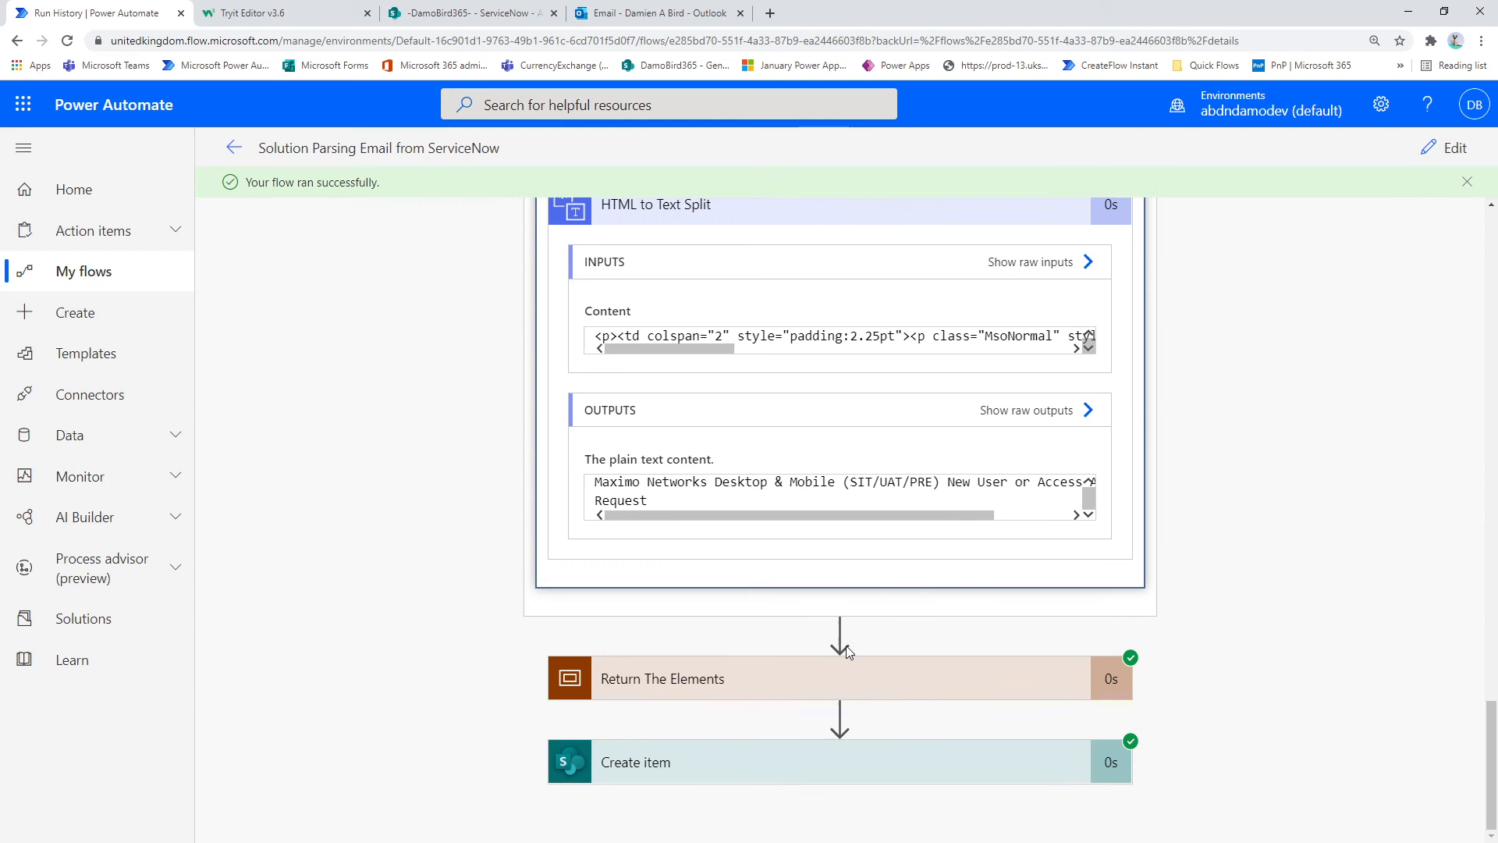
pyautogui.click(694, 677)
pyautogui.scroll(-6, 1280, 539)
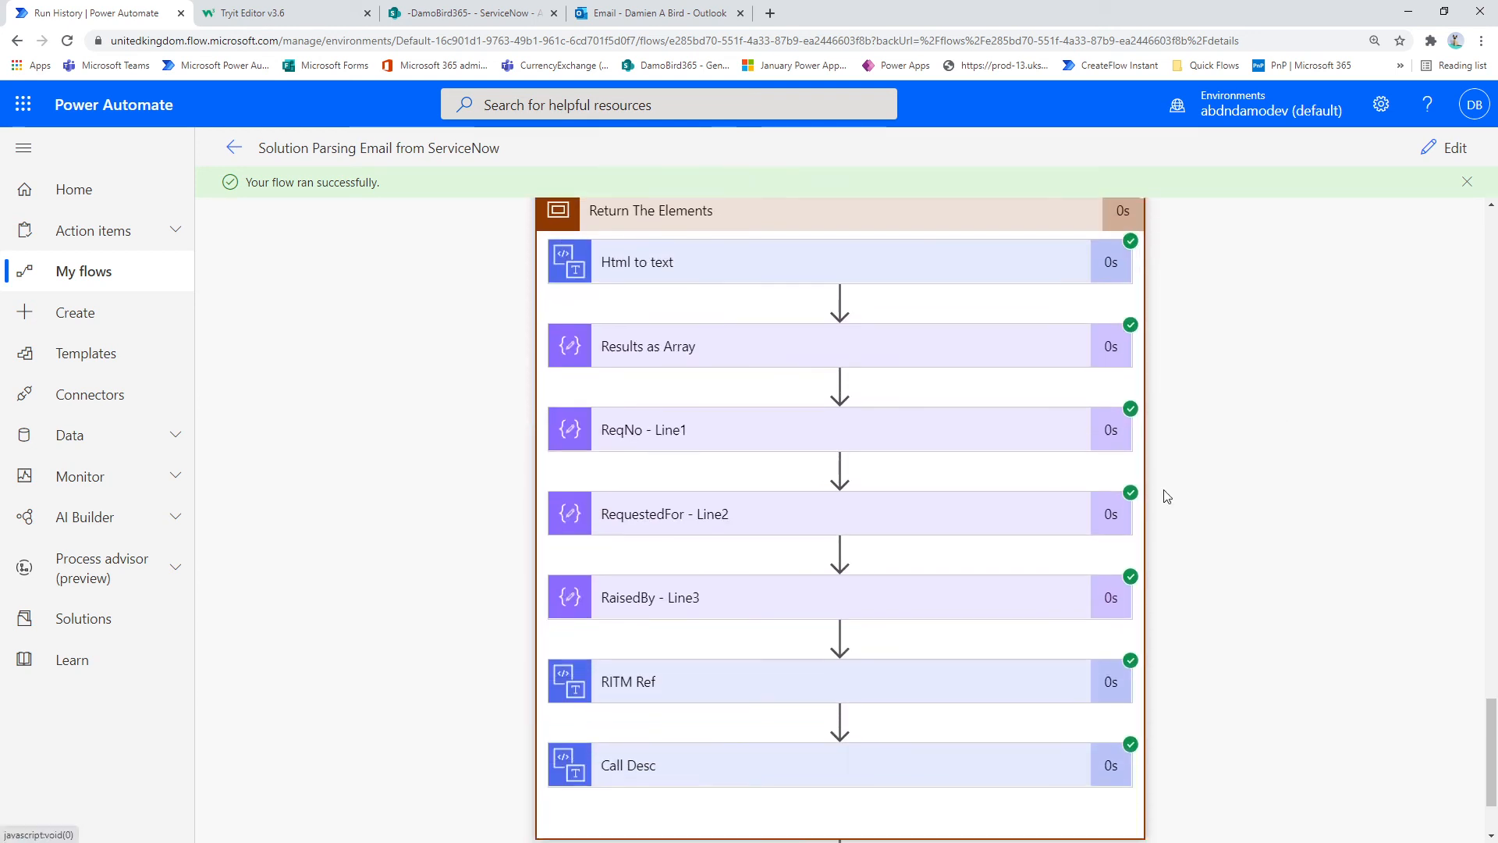
pyautogui.click(736, 280)
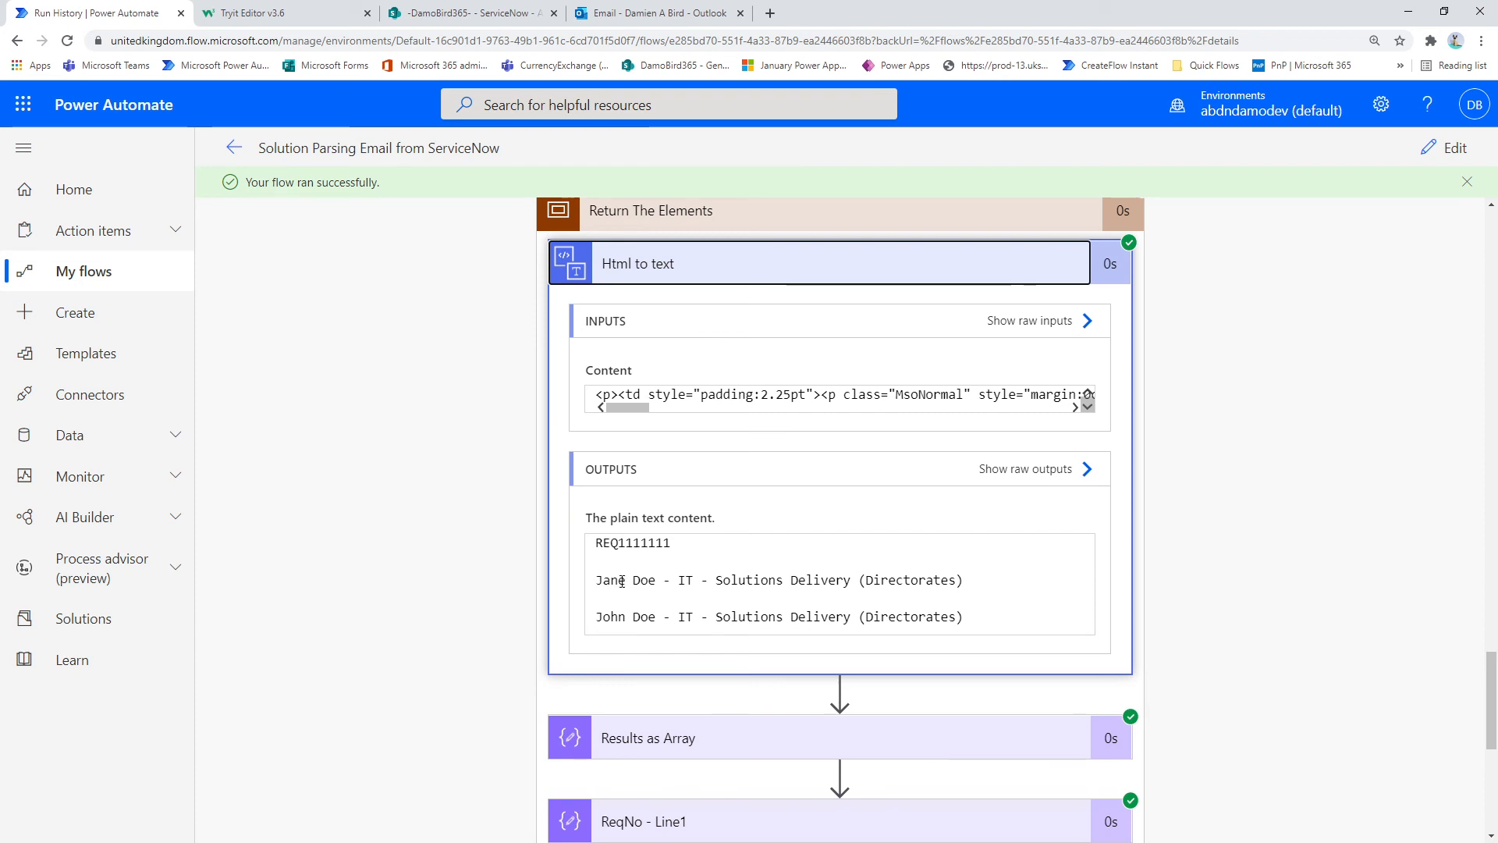
# Step: Expand Results as Array and compare its elements with the line breaks in the Html to text output
pyautogui.click(836, 718)
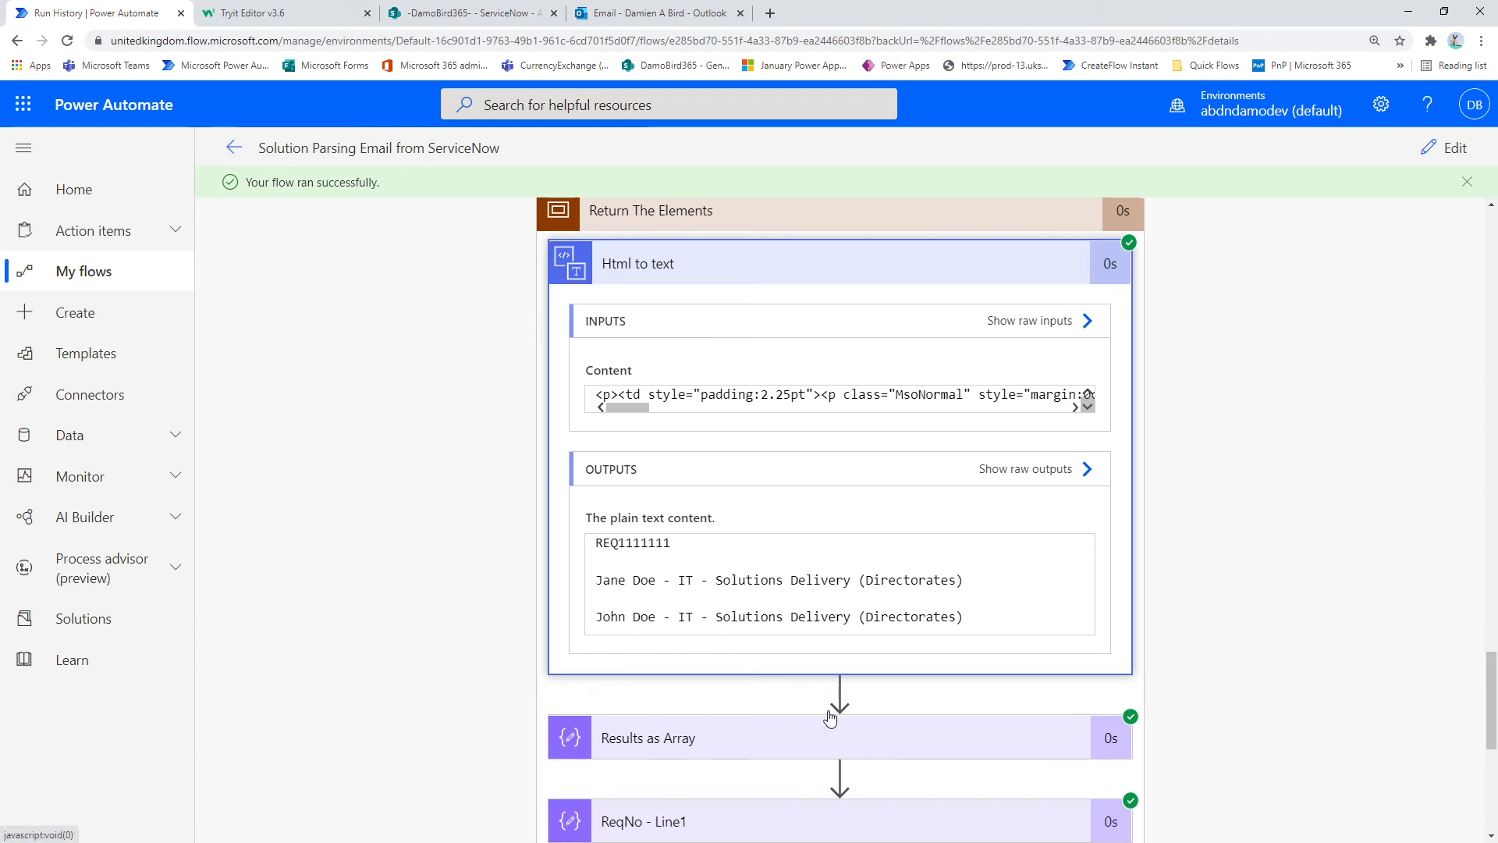
pyautogui.scroll(-4, 1295, 508)
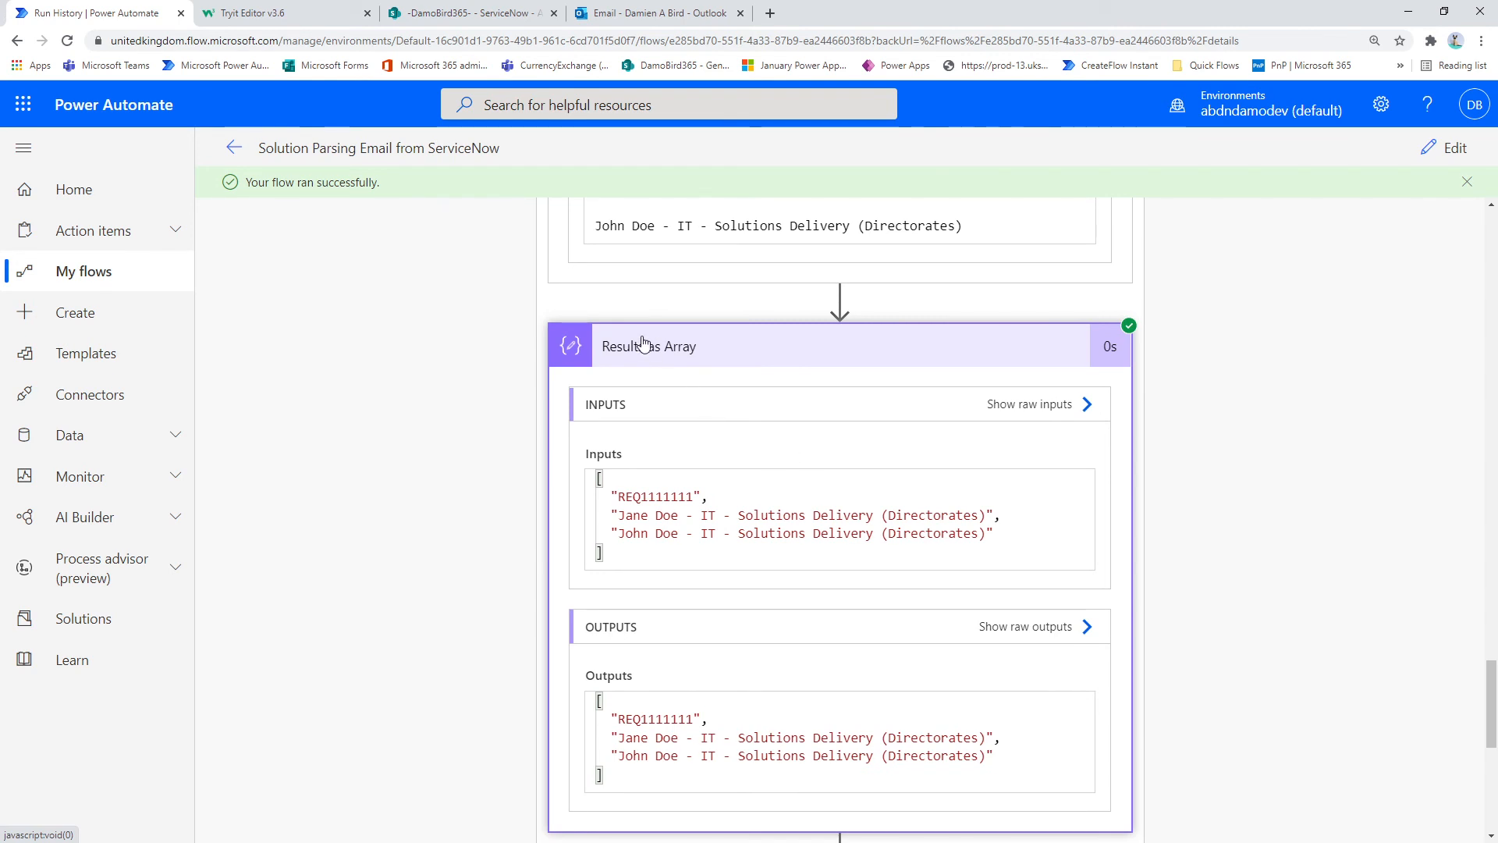
pyautogui.scroll(2, 686, 347)
pyautogui.moveTo(673, 309); pyautogui.dragTo(681, 328)
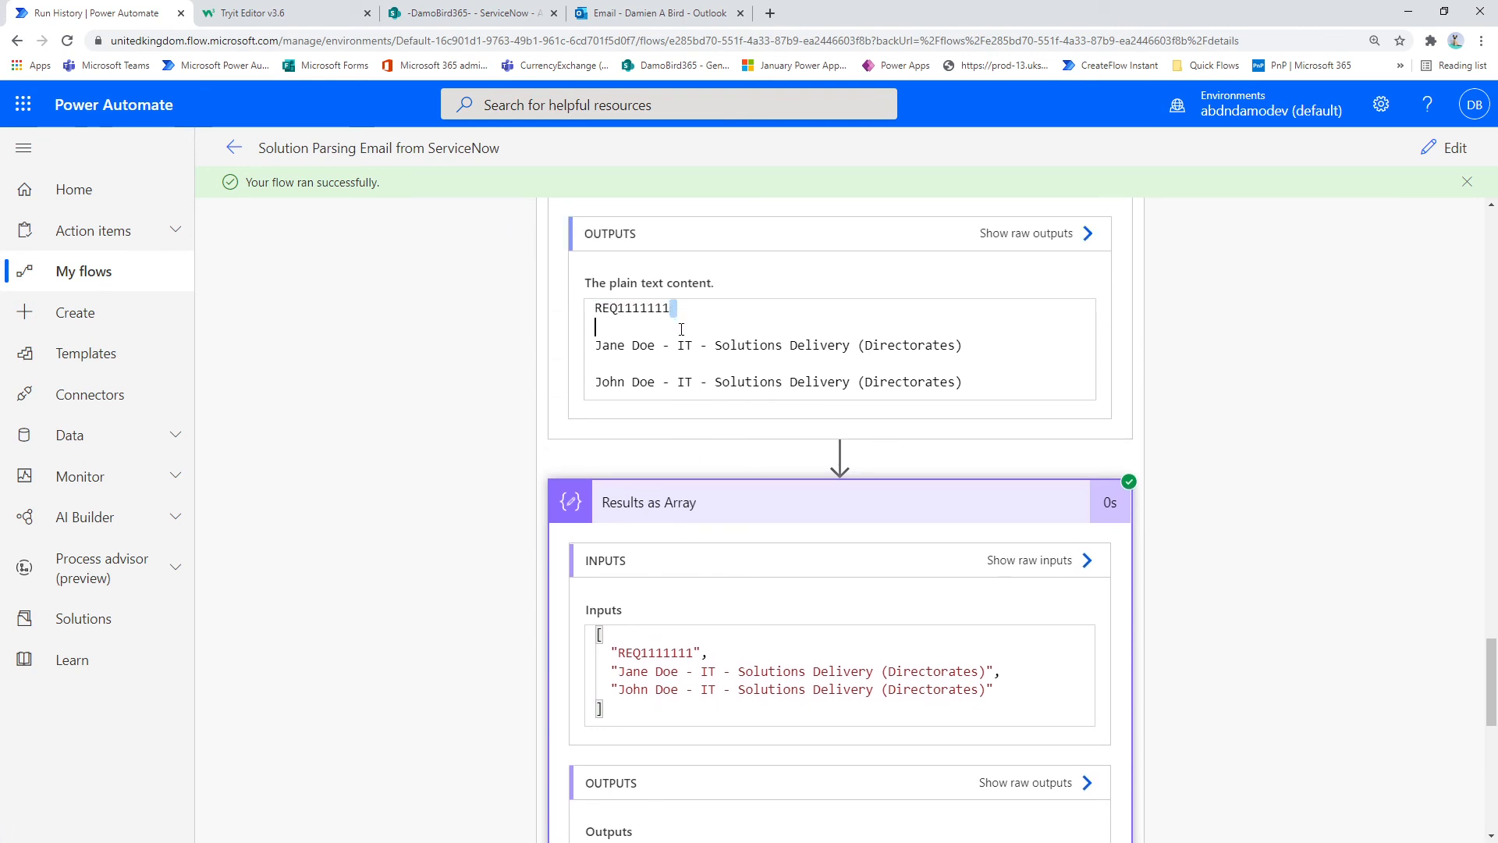
pyautogui.click(627, 653)
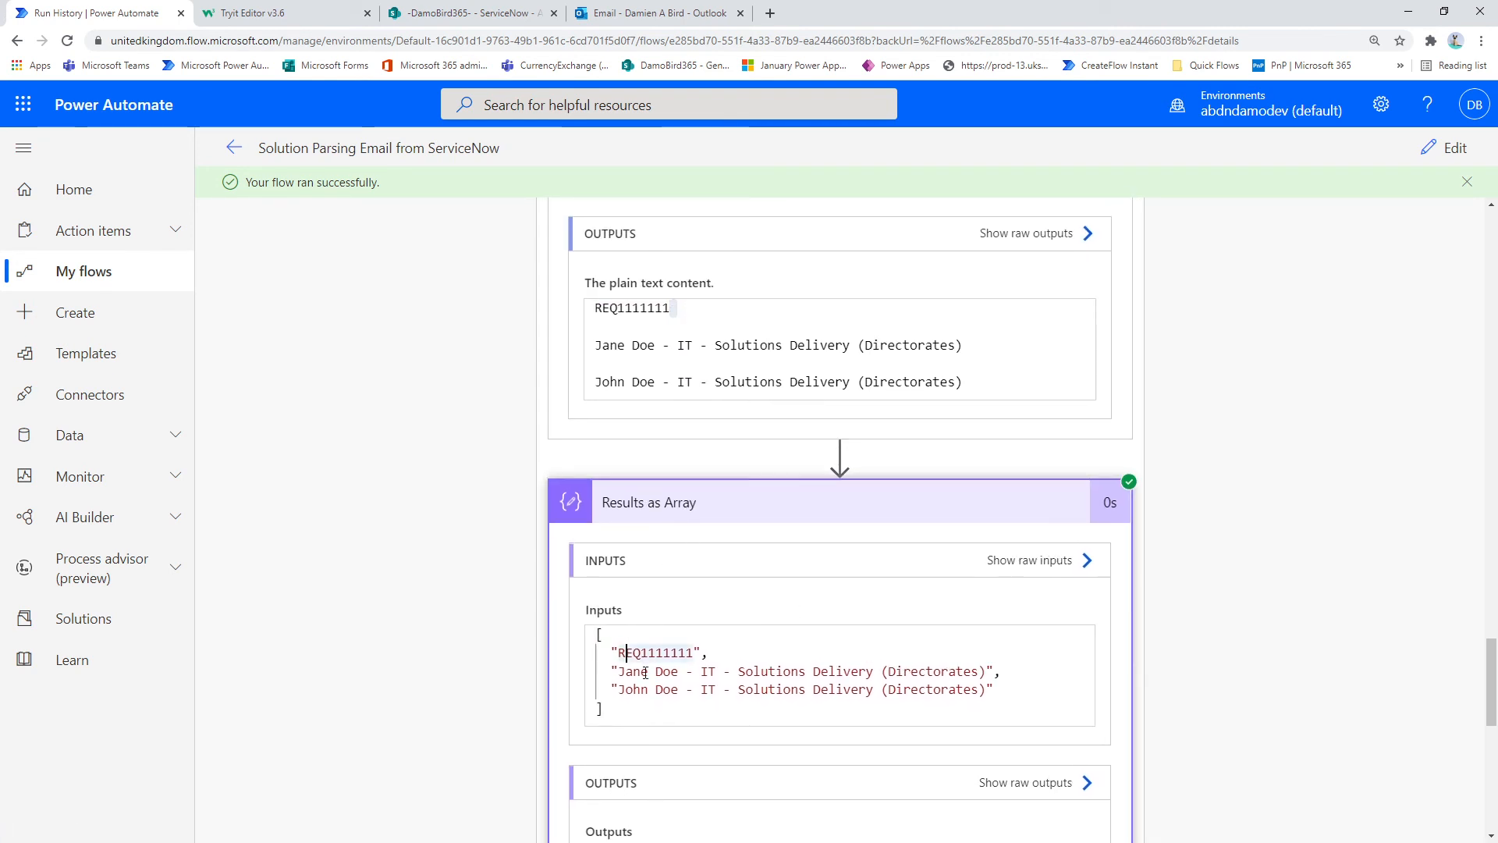
pyautogui.click(647, 690)
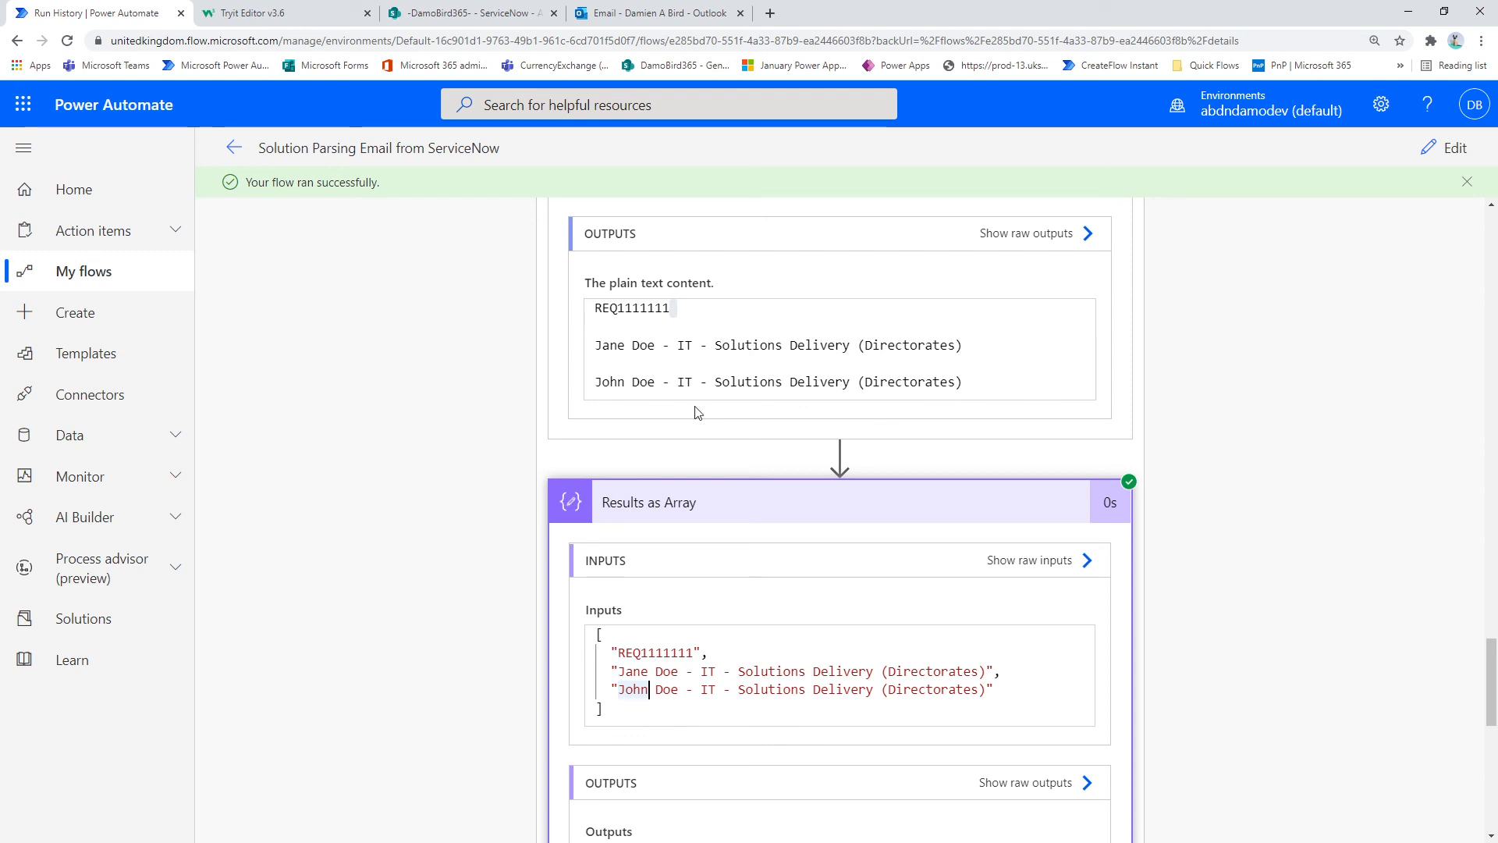
# Step: Expand ReqNo - Line1, highlight its input value, and expand RequestedFor - Line2 to check the extracted elements
pyautogui.scroll(-3, 695, 318)
pyautogui.scroll(-3, 712, 593)
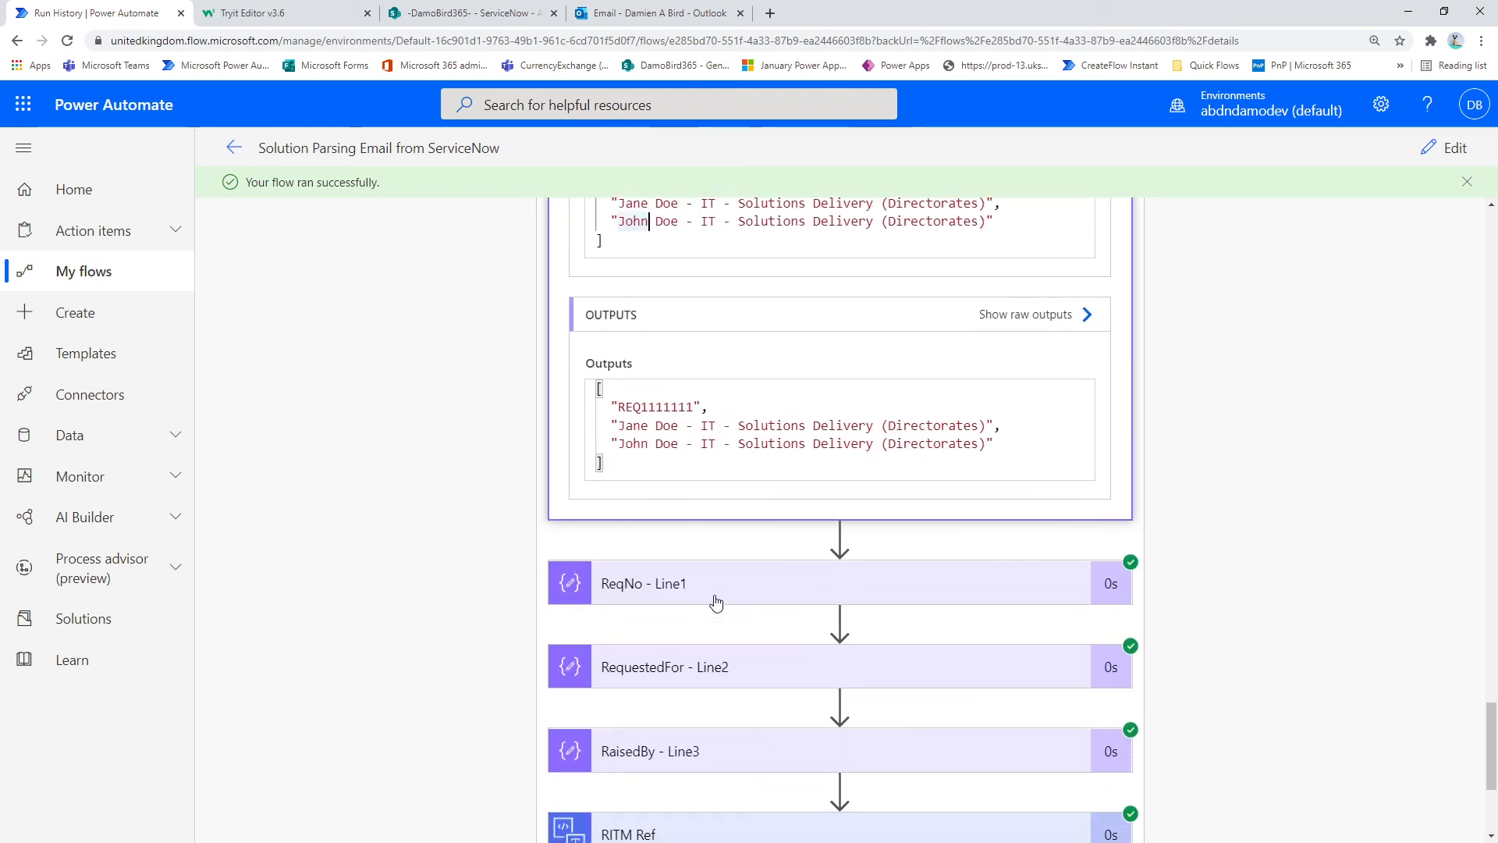
pyautogui.click(761, 581)
pyautogui.scroll(-1, 722, 382)
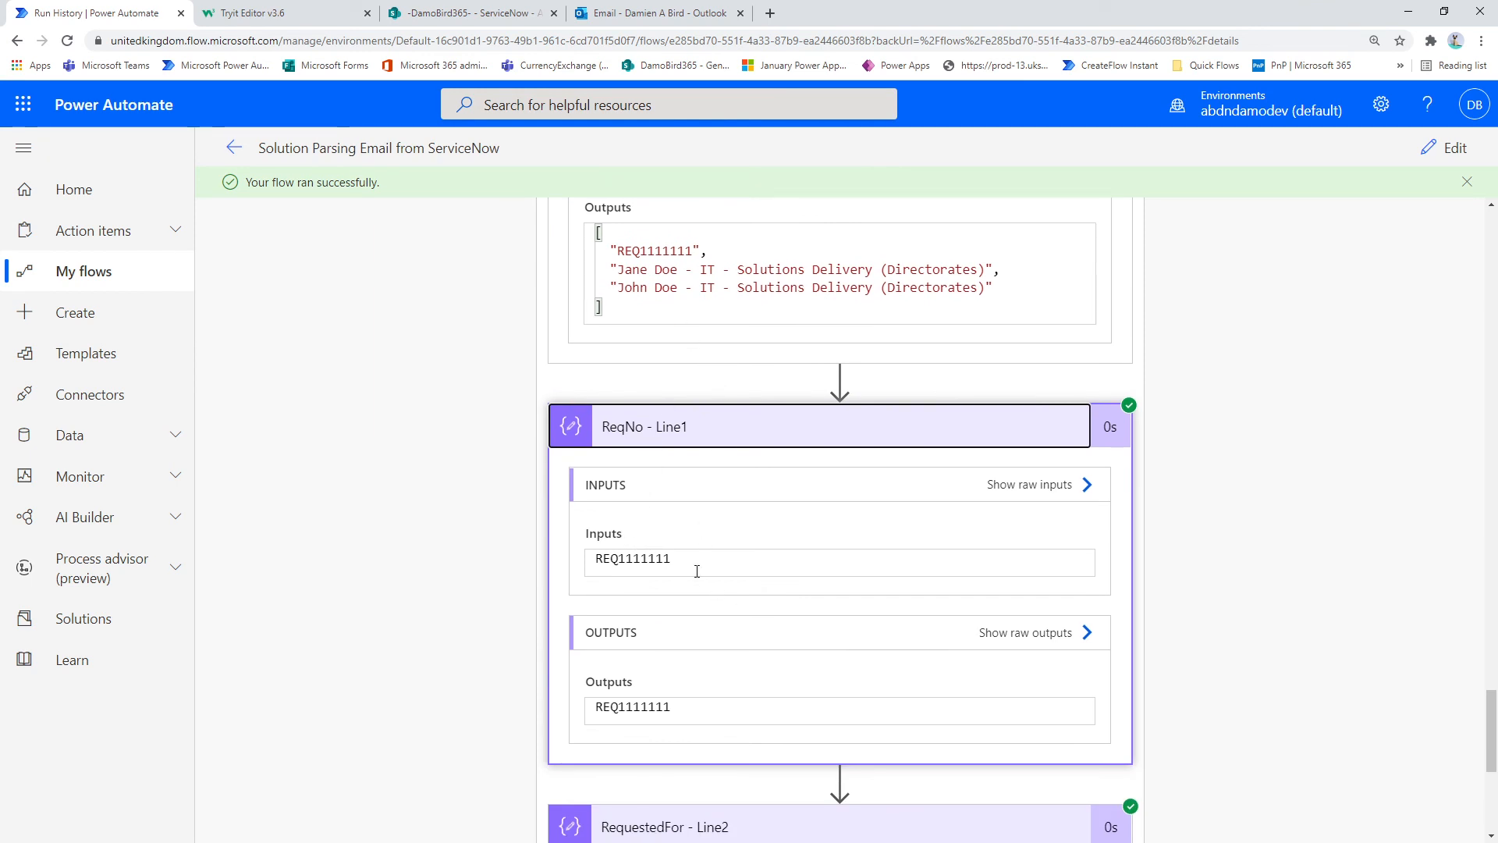
pyautogui.moveTo(697, 570); pyautogui.dragTo(586, 595)
pyautogui.scroll(-3, 676, 640)
pyautogui.click(694, 605)
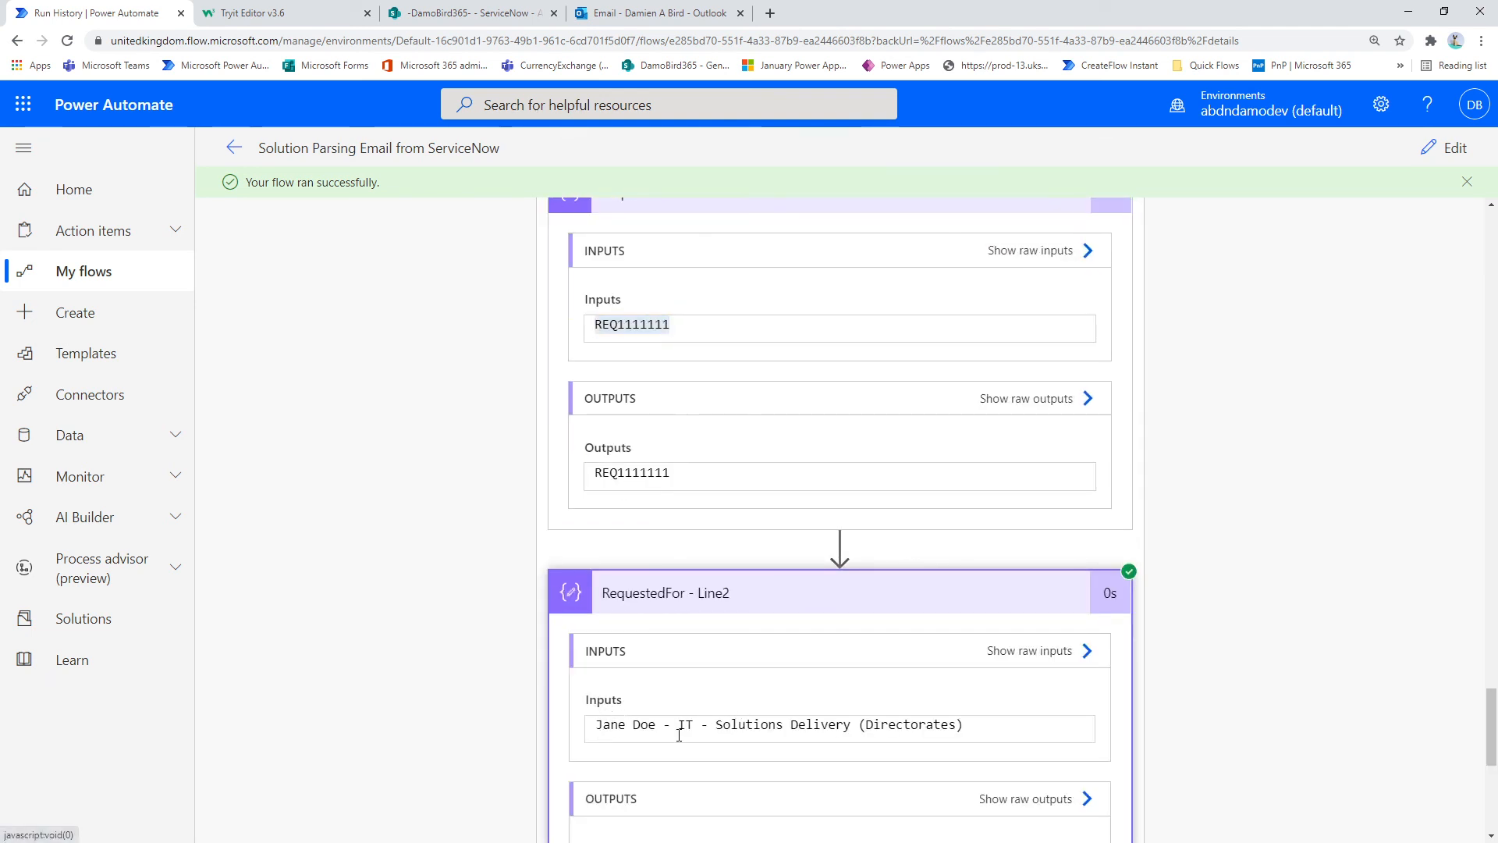
# Step: Expand the RaisedBy - Line3 and RITM Ref actions and check the inputs and outputs of each
pyautogui.scroll(-4, 629, 672)
pyautogui.click(644, 690)
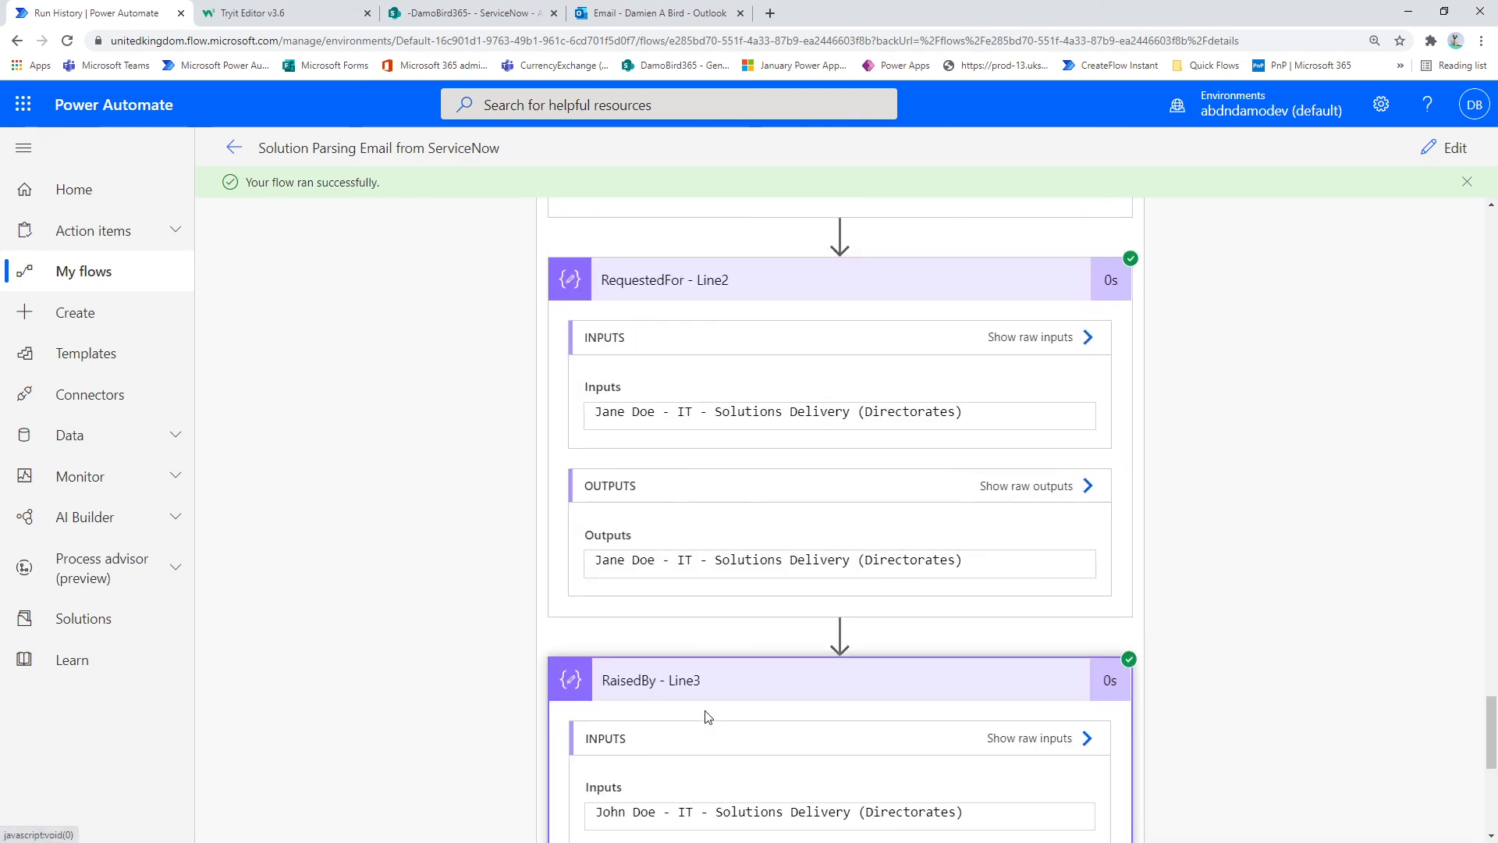
pyautogui.scroll(-3, 706, 713)
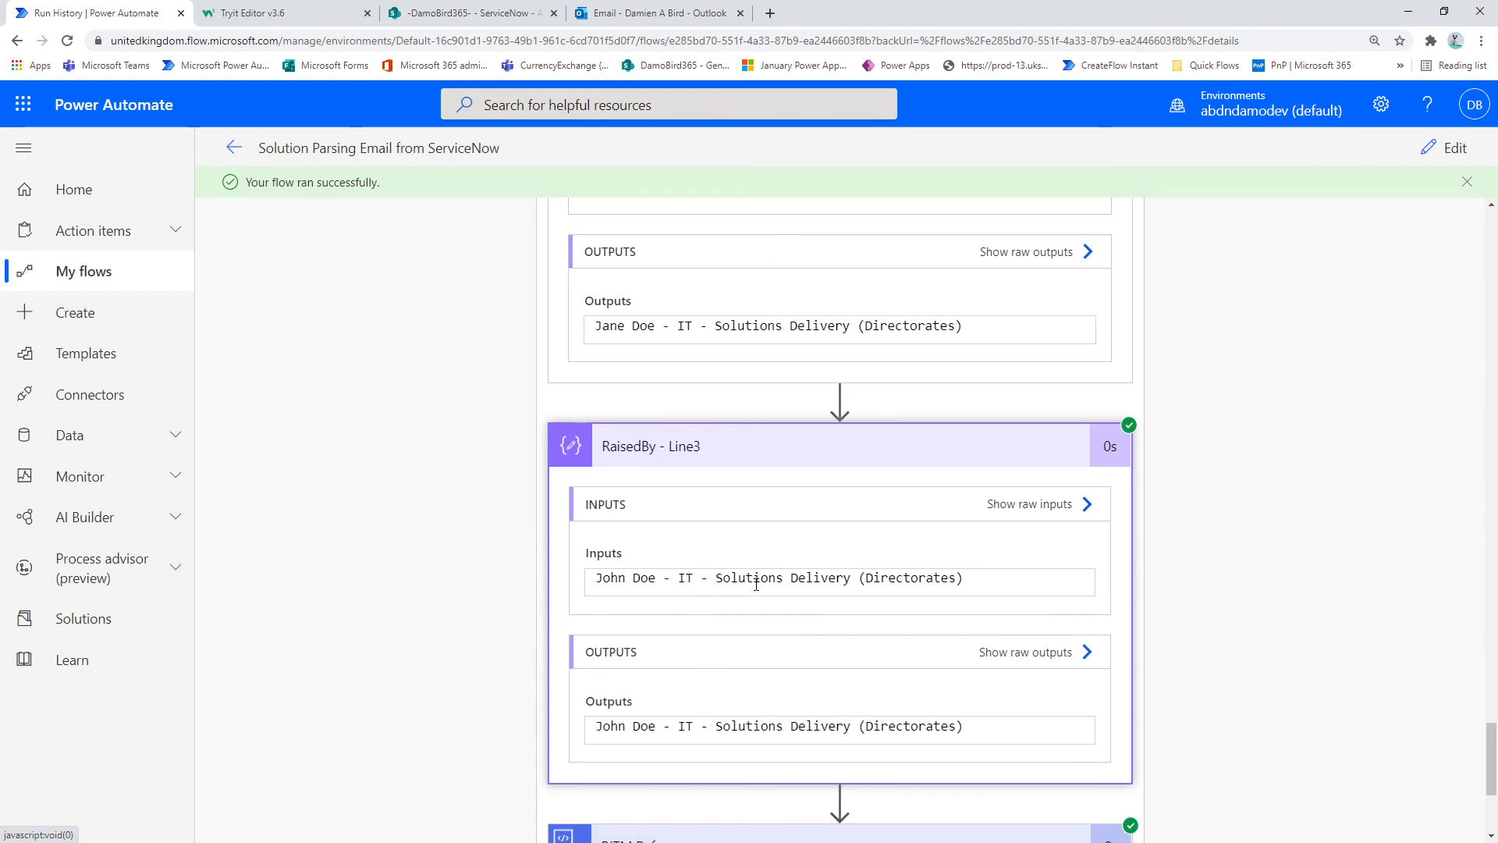
pyautogui.scroll(2, 756, 577)
pyautogui.scroll(-6, 757, 568)
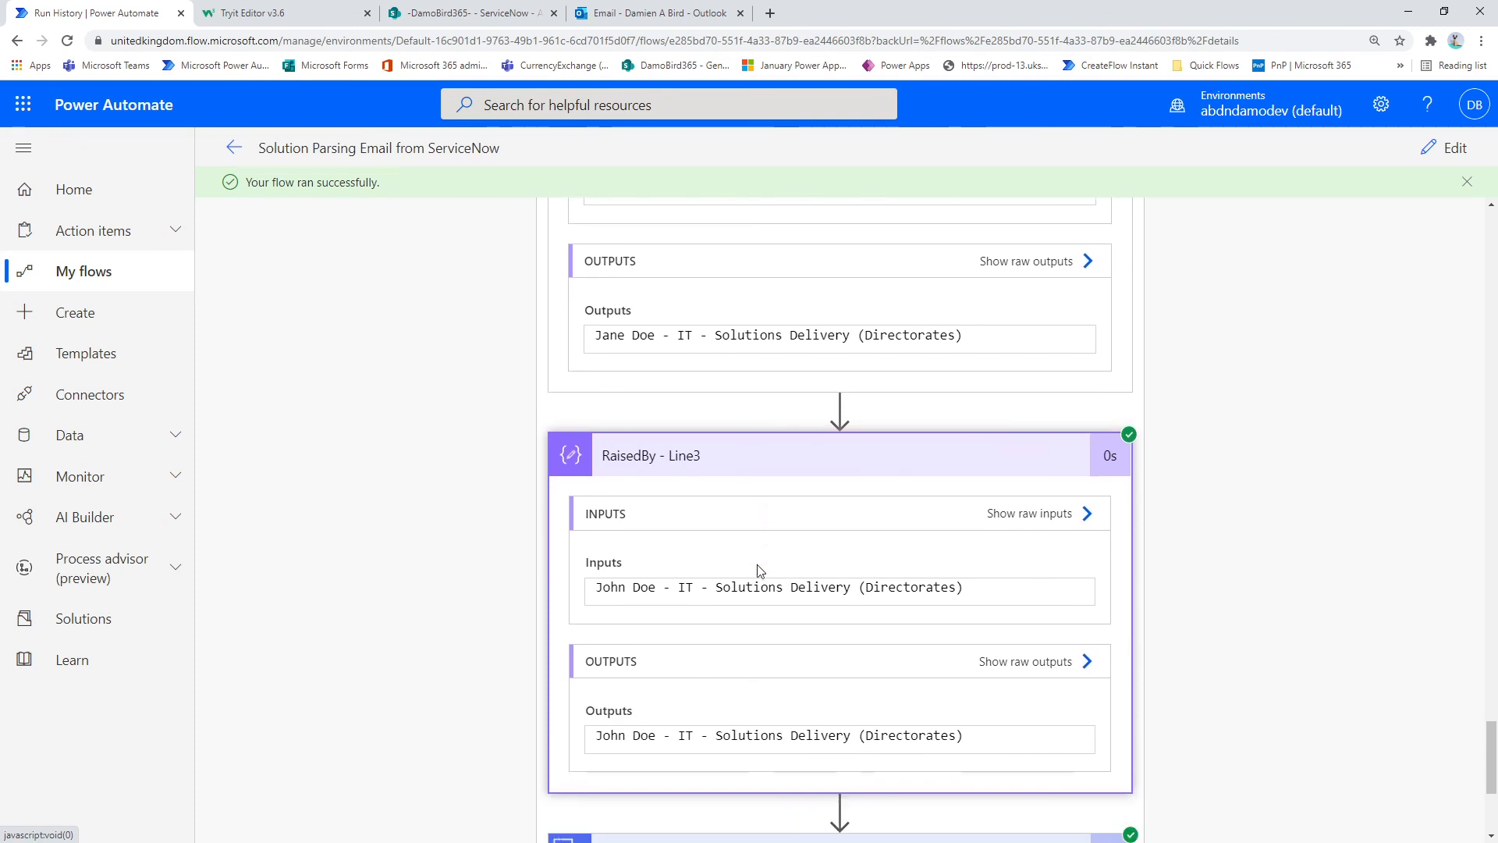
pyautogui.click(730, 559)
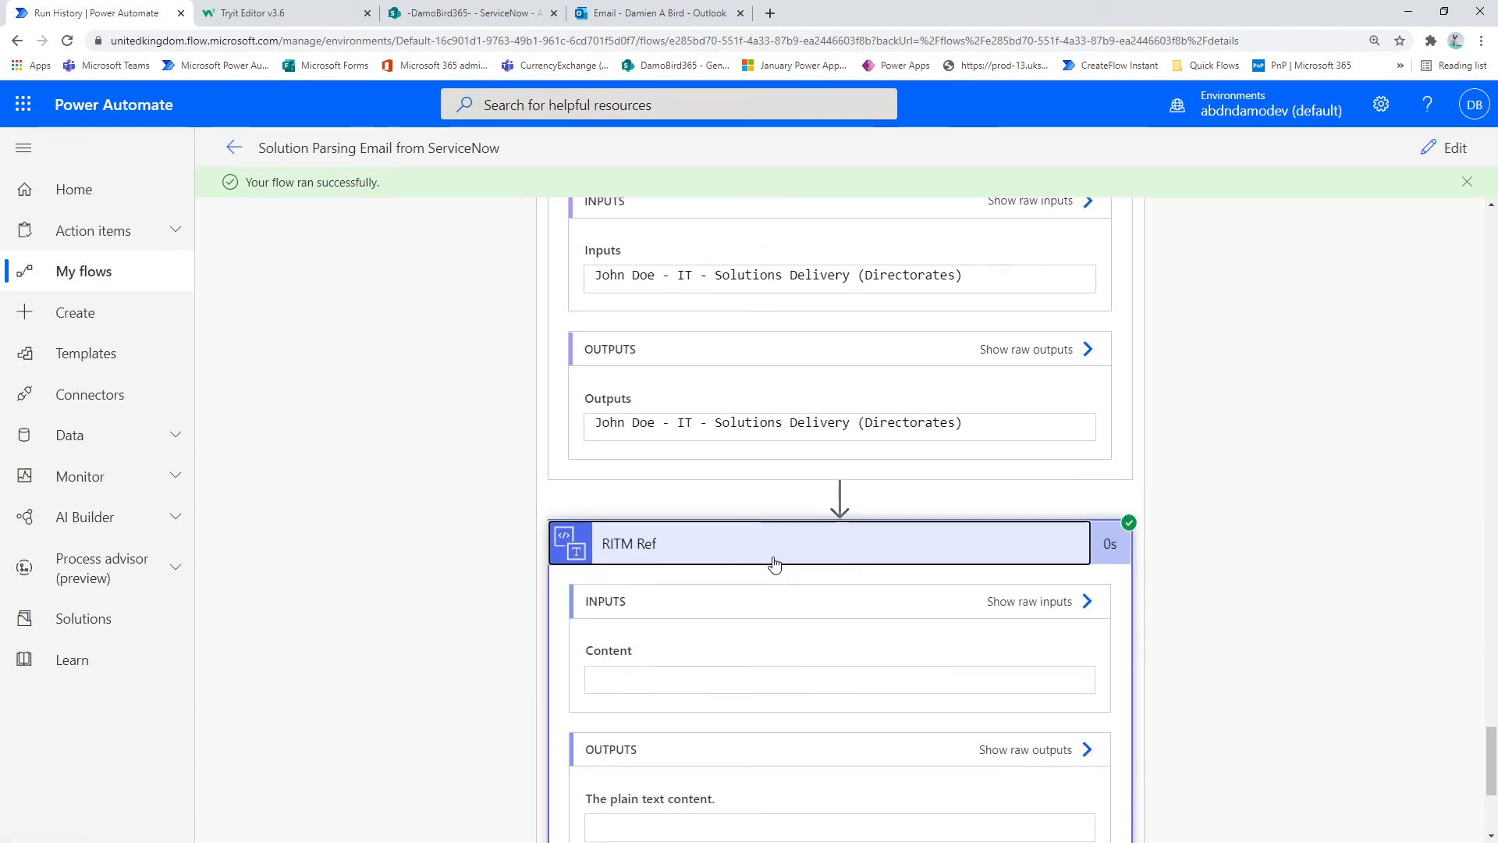
pyautogui.scroll(-3, 702, 469)
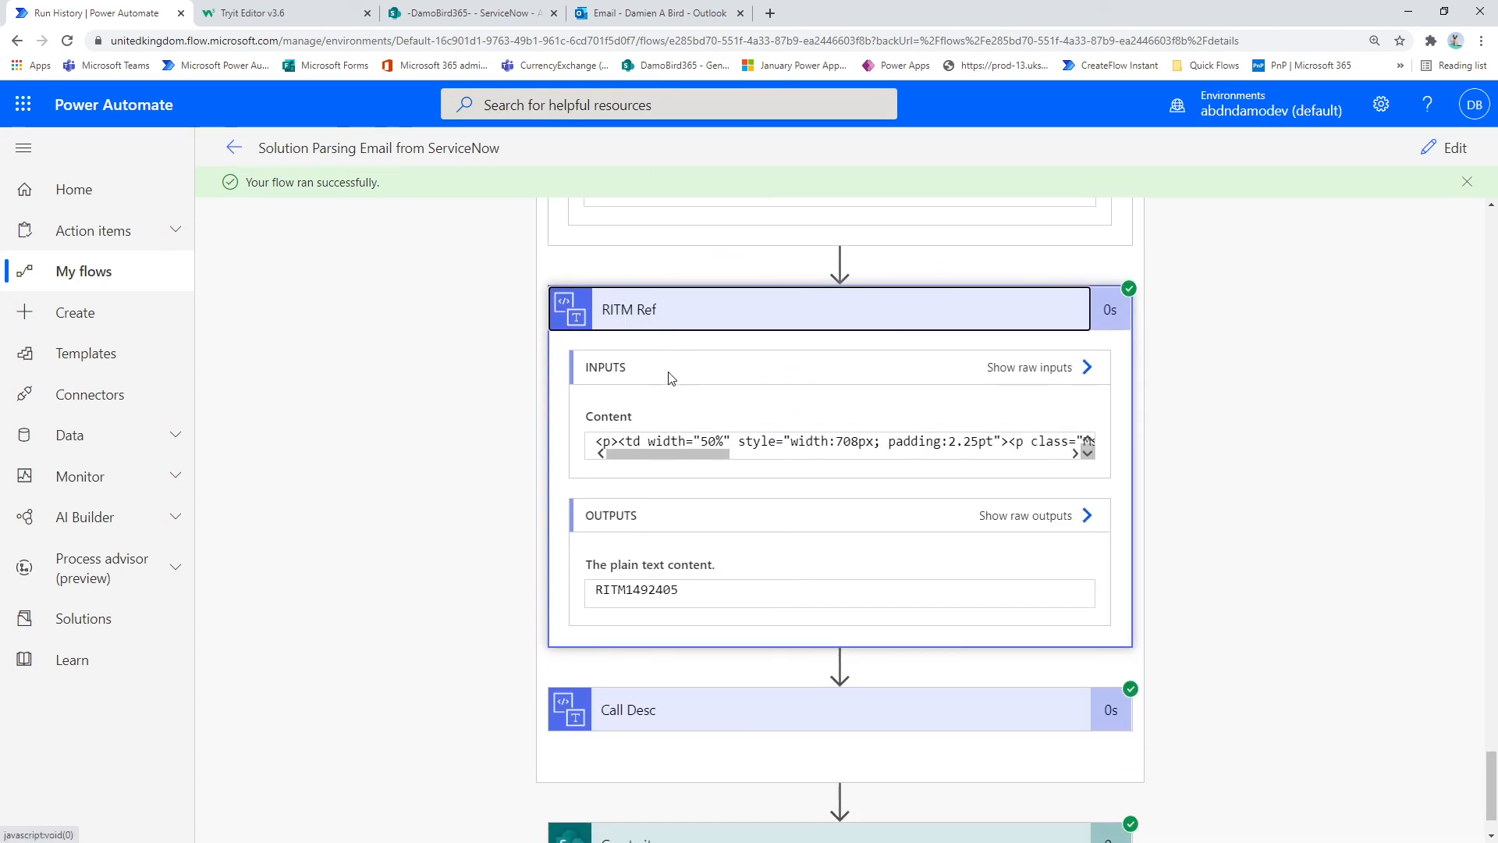
# Step: Expand the Call Desc action and review its input HTML and plain text output alongside the RITM Ref output
pyautogui.click(652, 711)
pyautogui.scroll(-2, 716, 725)
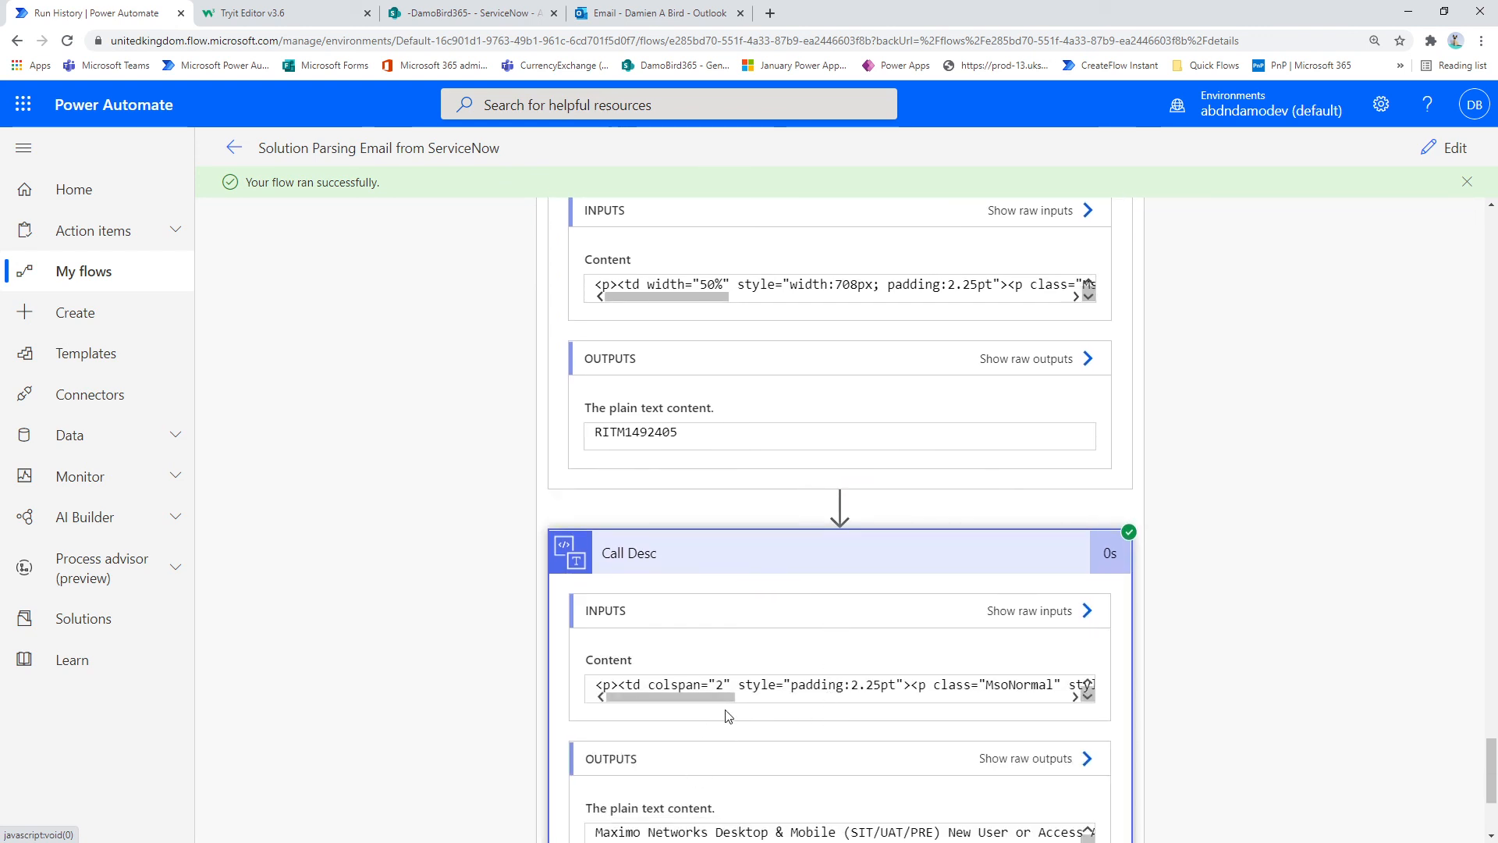
pyautogui.scroll(-1, 728, 716)
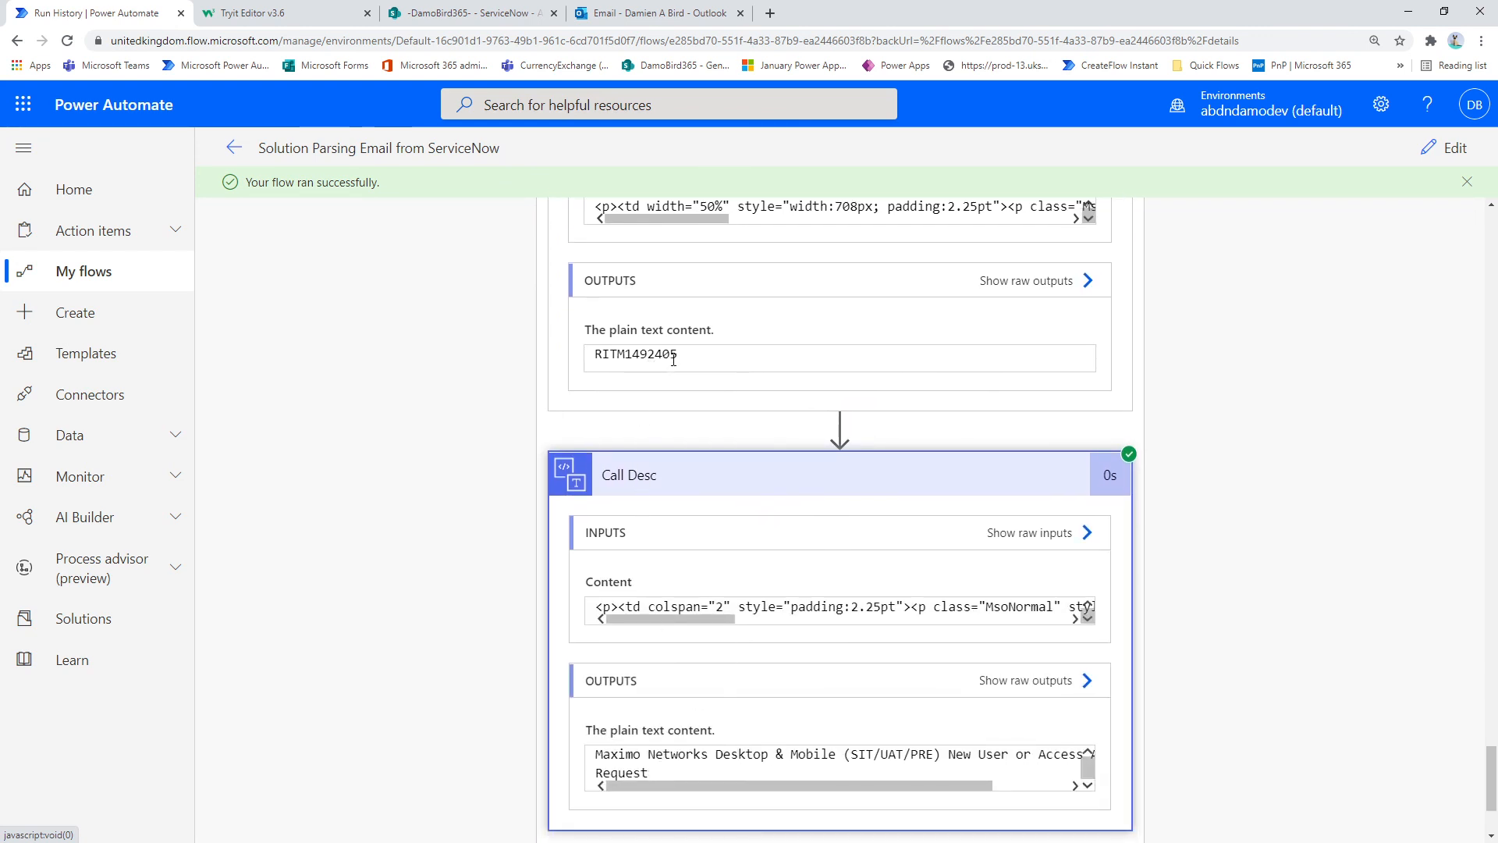
pyautogui.scroll(2, 686, 358)
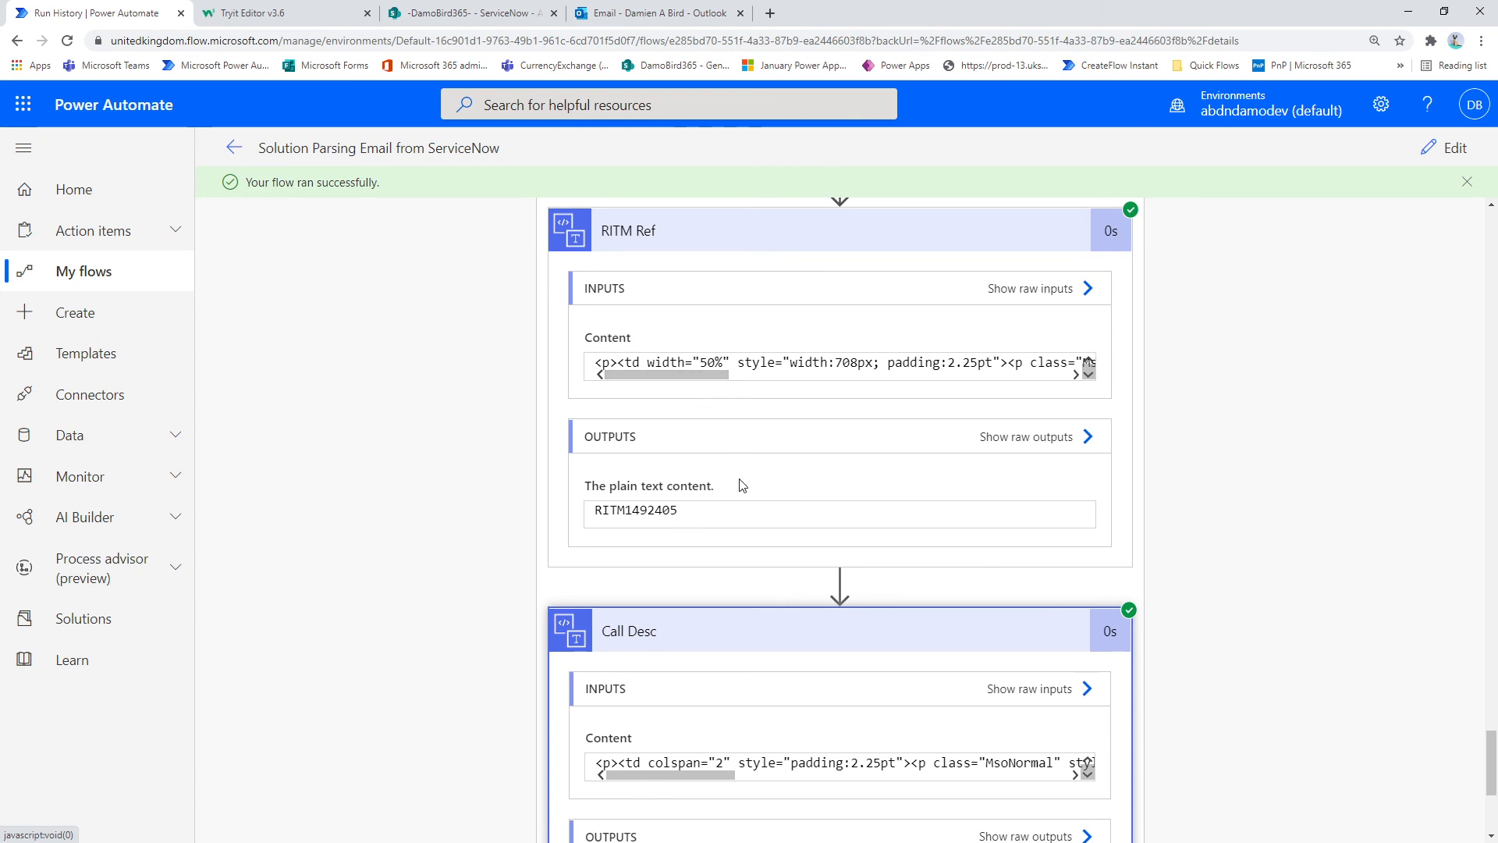
# Step: Expand the Create item action and review the field values passed in and the outputs of the created list item
pyautogui.scroll(-4, 742, 485)
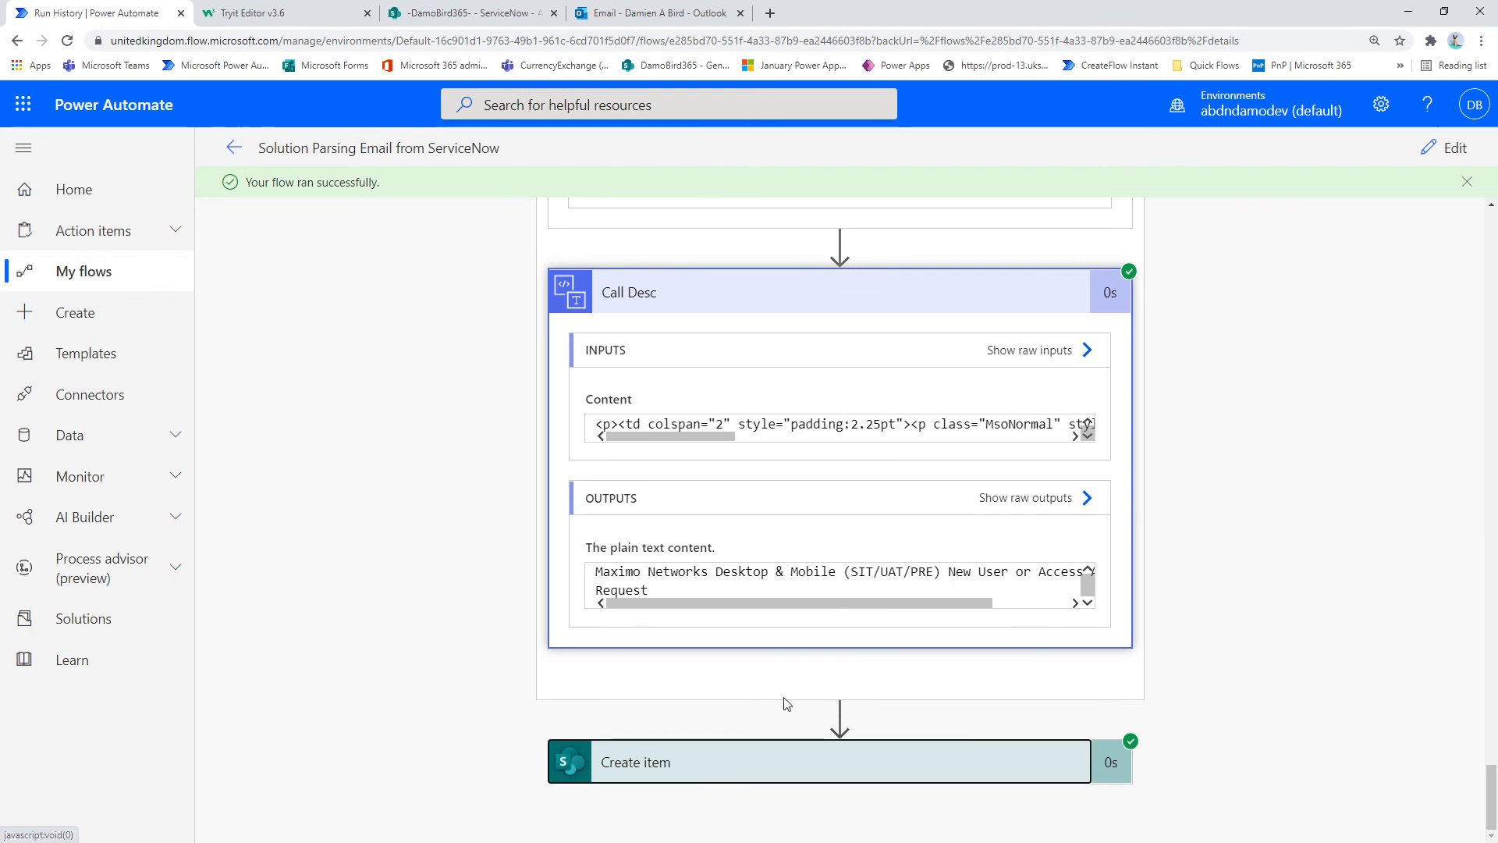
pyautogui.scroll(-10, 796, 666)
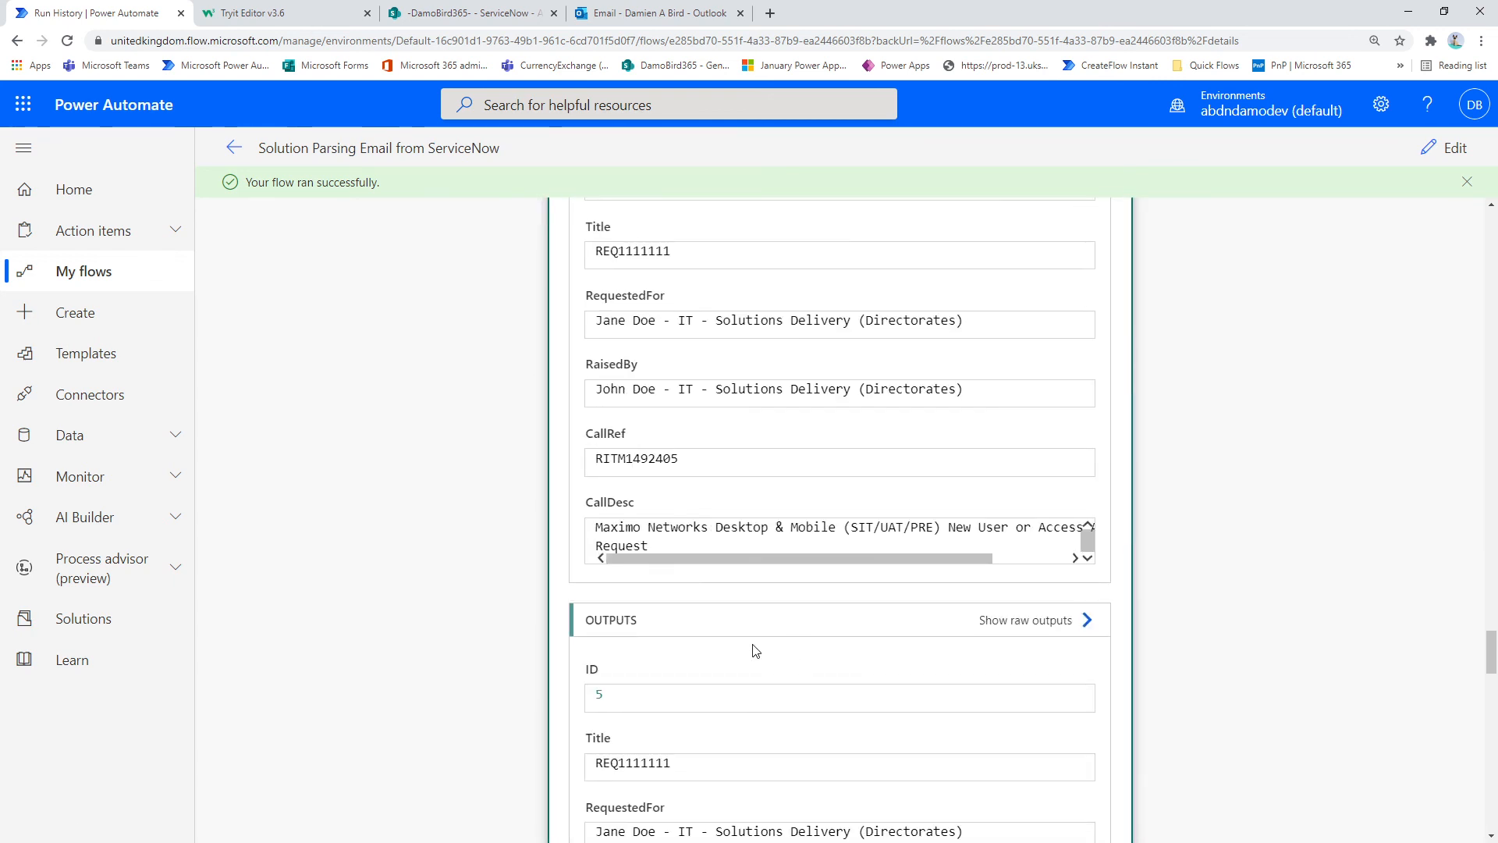
pyautogui.scroll(-3, 756, 650)
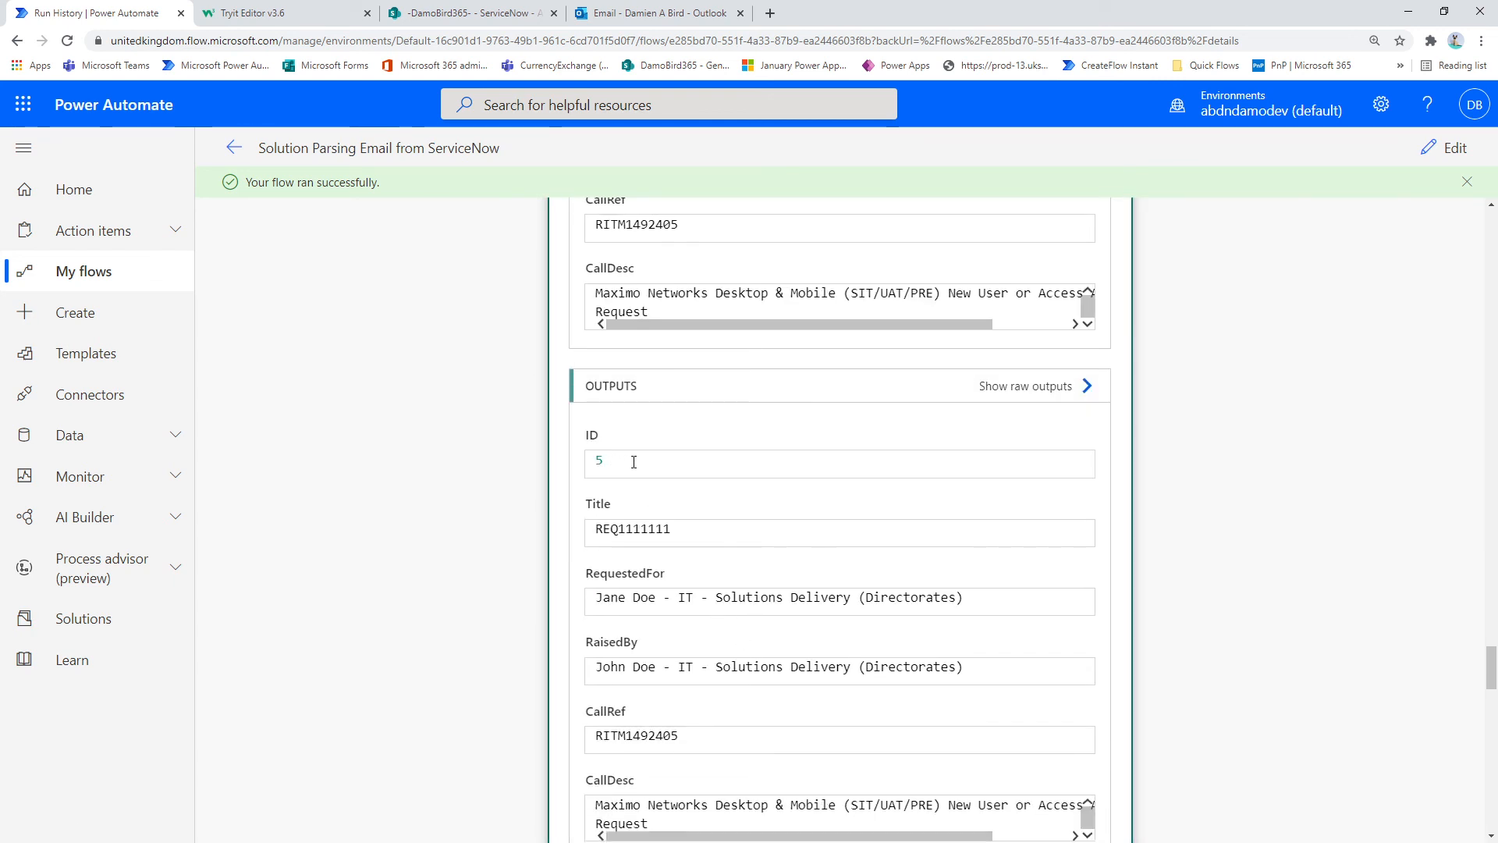
pyautogui.scroll(-6, 634, 462)
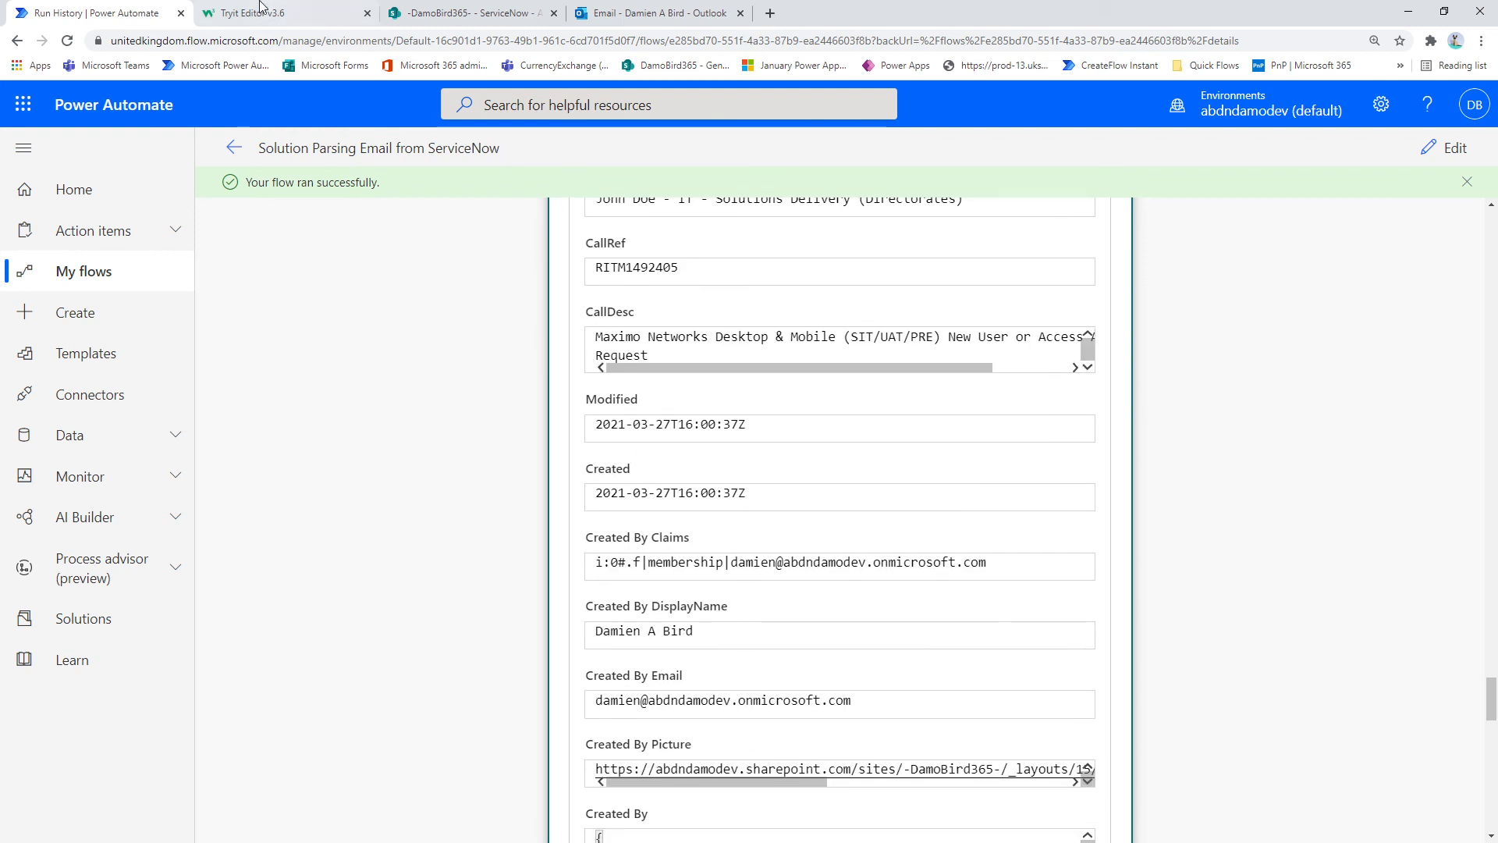
# Step: Switch to the ServiceNow list in SharePoint to check the new item, and compare it with the New Request email in Outlook
pyautogui.click(437, 13)
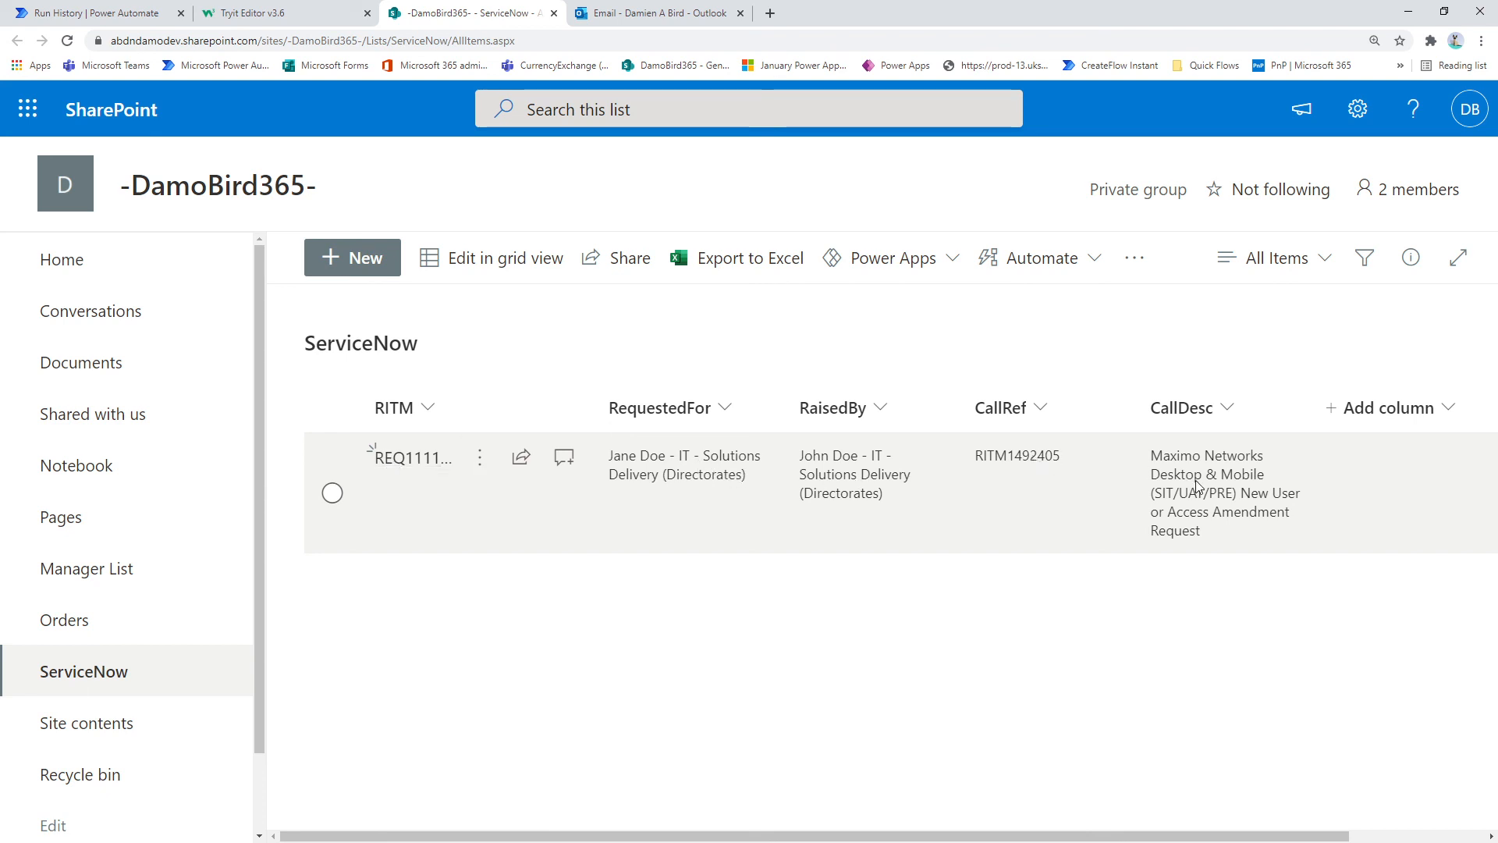
pyautogui.click(662, 14)
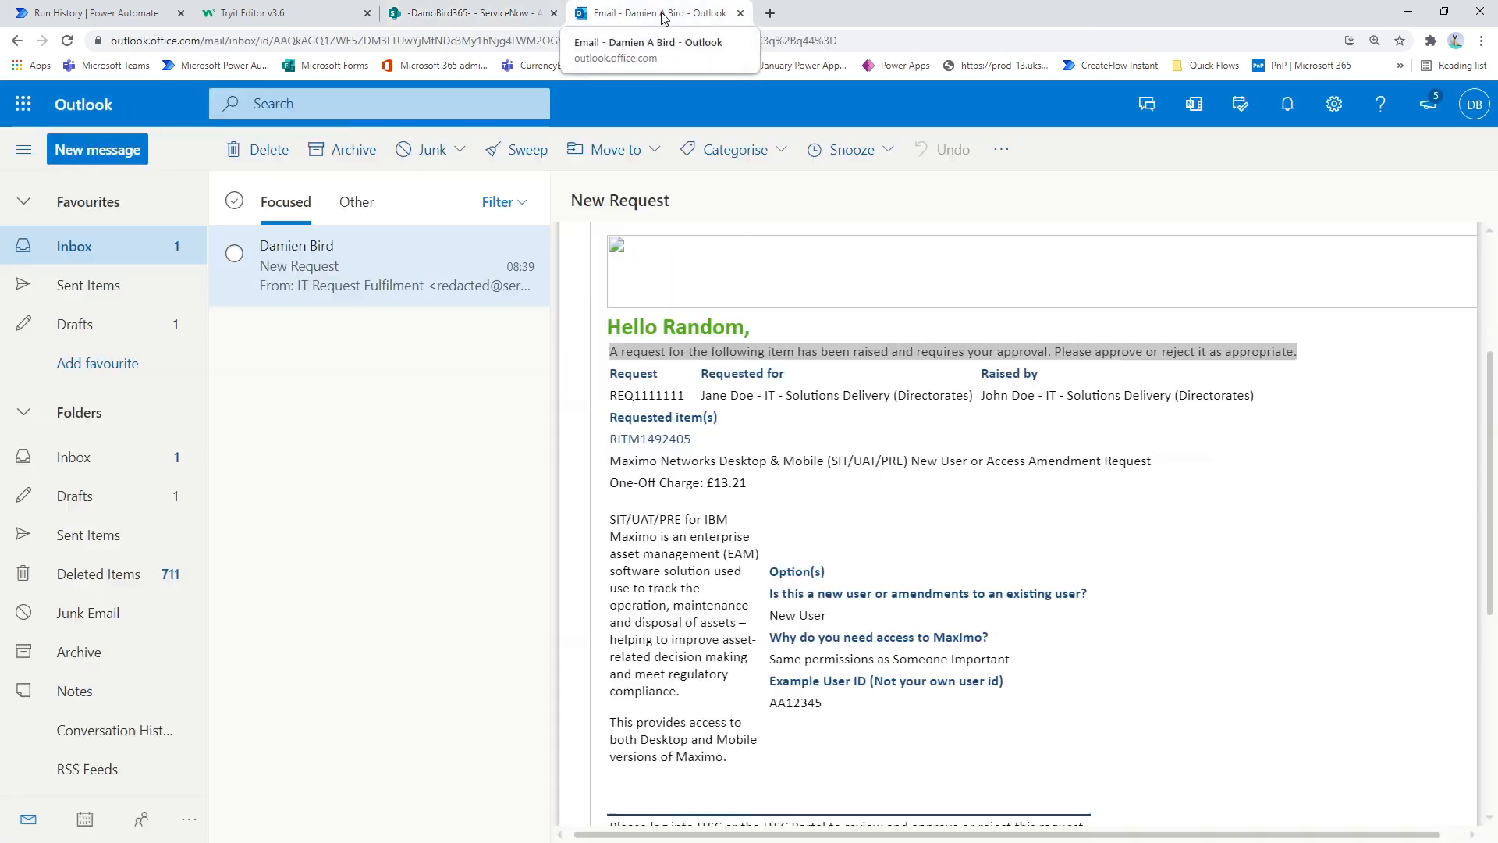
pyautogui.click(647, 369)
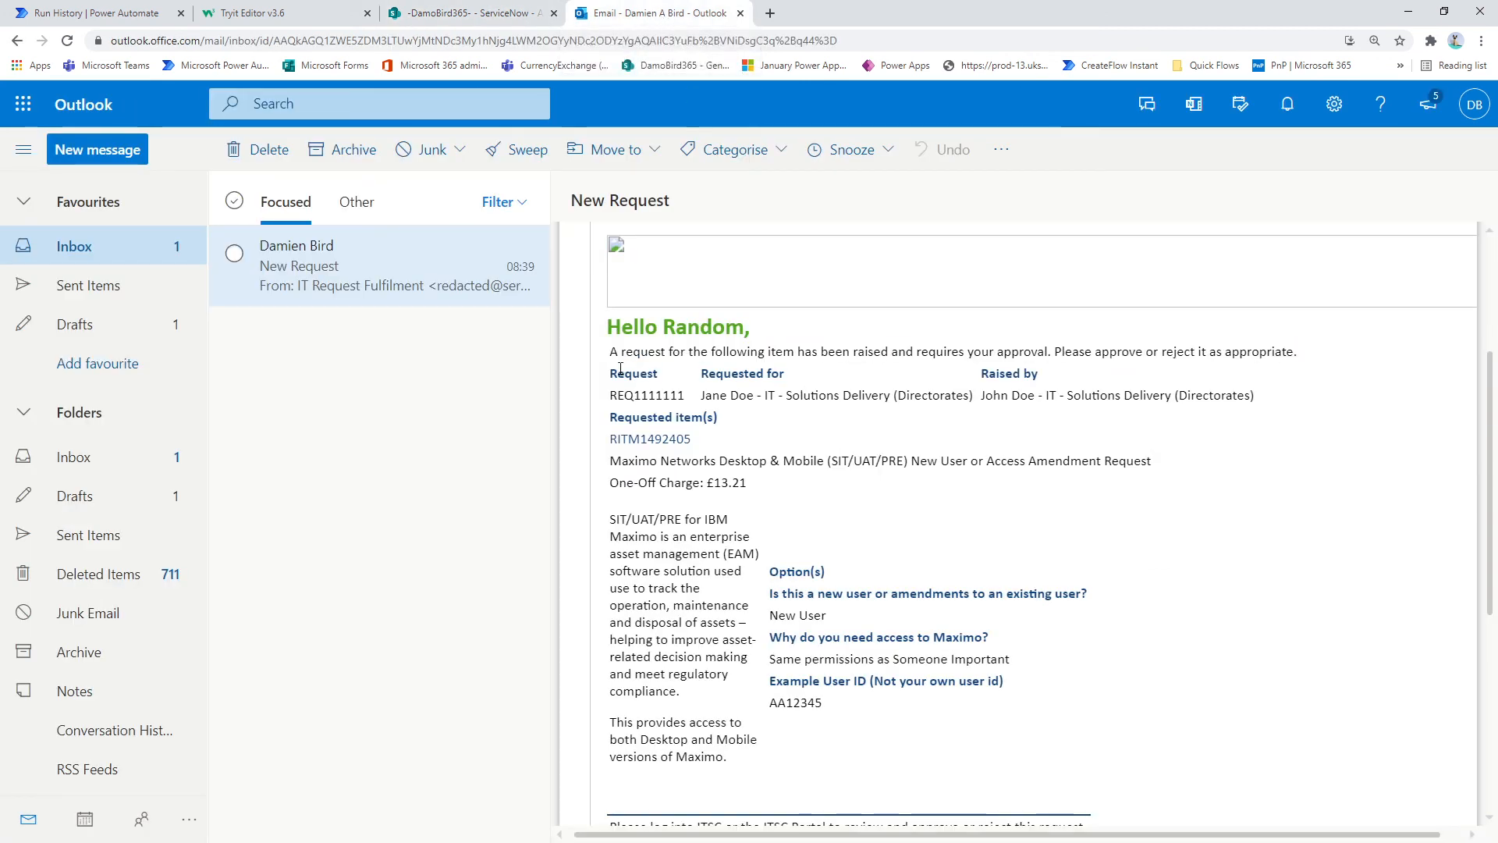